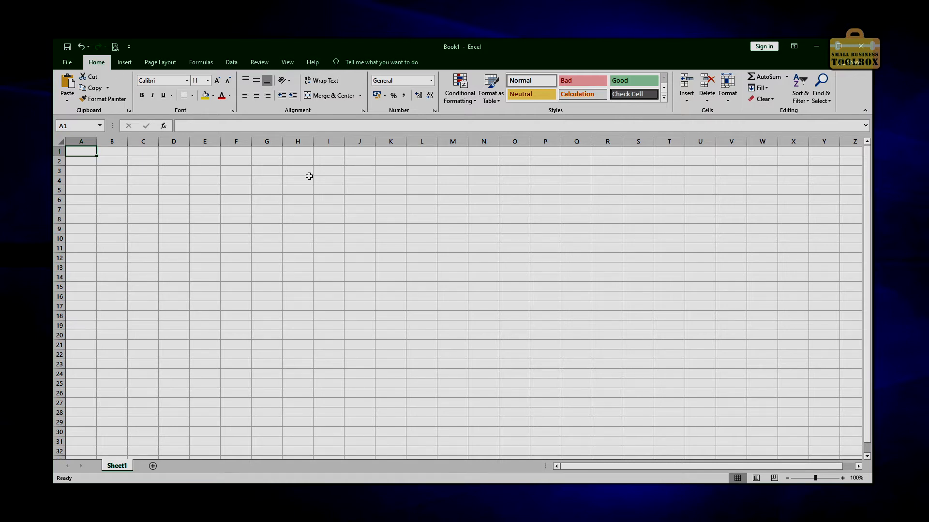
# Look through the ribbon's command sets for inserting, page layout, formulas, data, reviewing and viewing
pyautogui.click(119, 161)
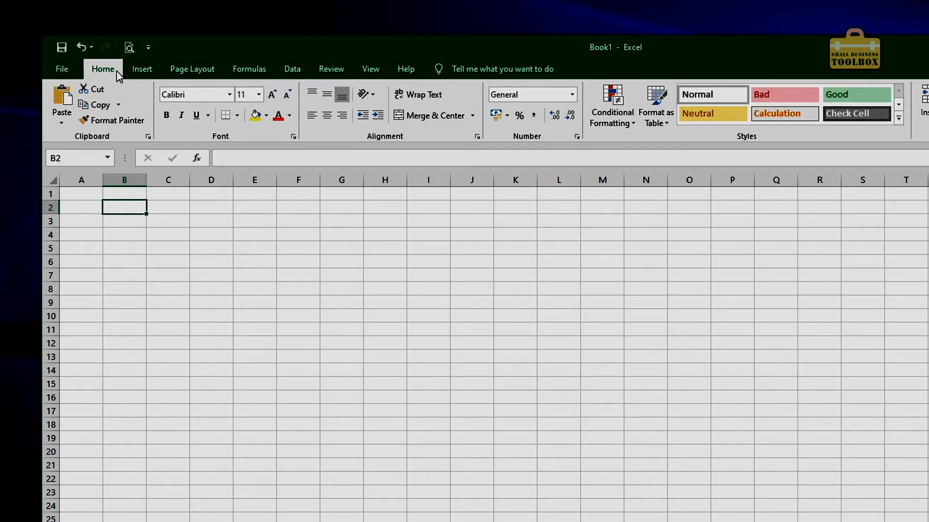
pyautogui.click(150, 68)
pyautogui.click(192, 68)
pyautogui.click(248, 69)
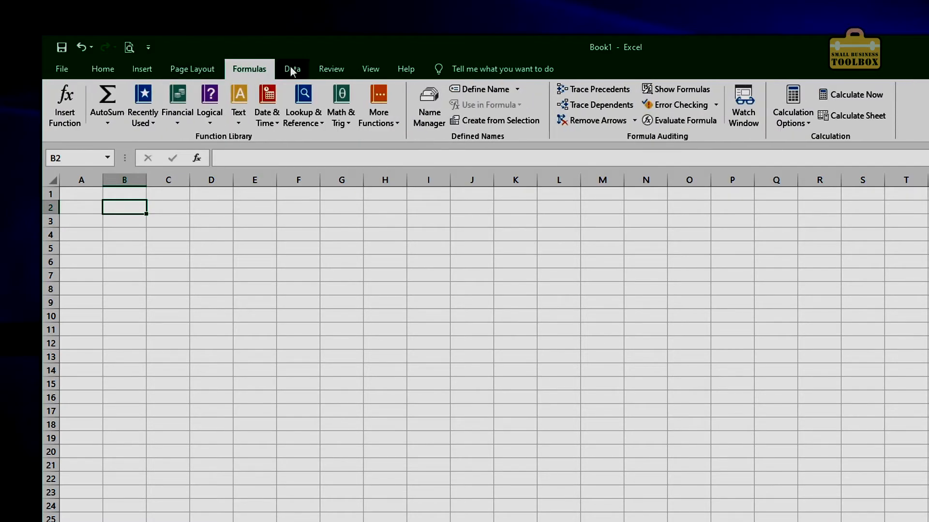
pyautogui.click(292, 69)
pyautogui.click(331, 68)
pyautogui.click(370, 69)
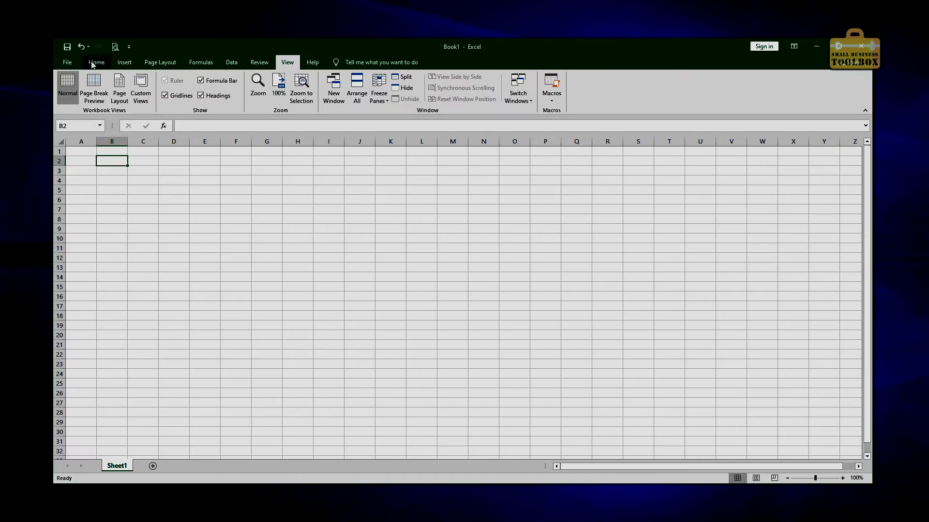
pyautogui.click(94, 63)
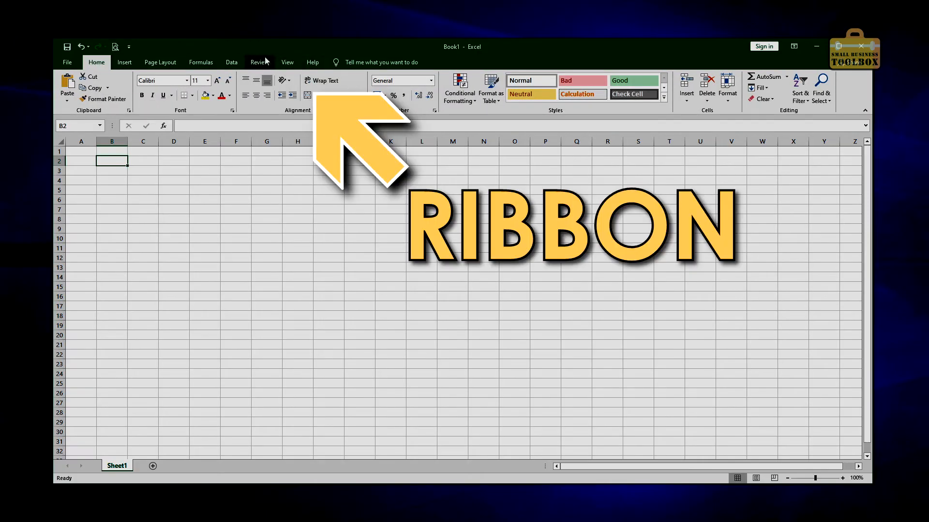
# Set the zoom of Sheet1 to 200%
pyautogui.click(287, 63)
pyautogui.click(258, 86)
pyautogui.click(400, 183)
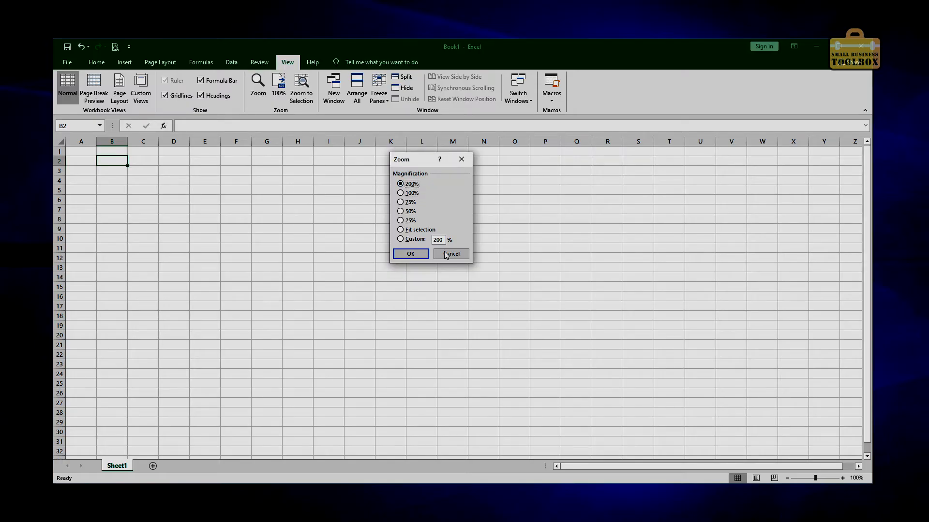
pyautogui.click(418, 255)
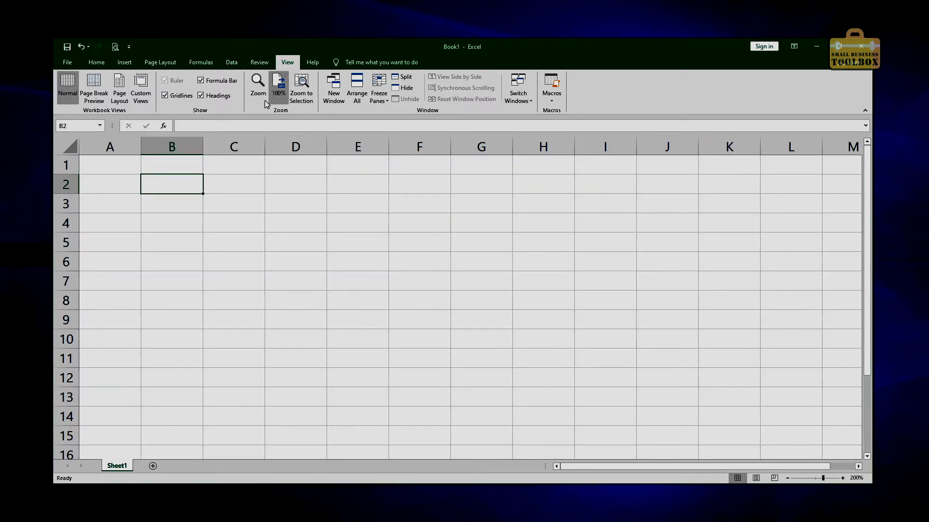
pyautogui.click(258, 86)
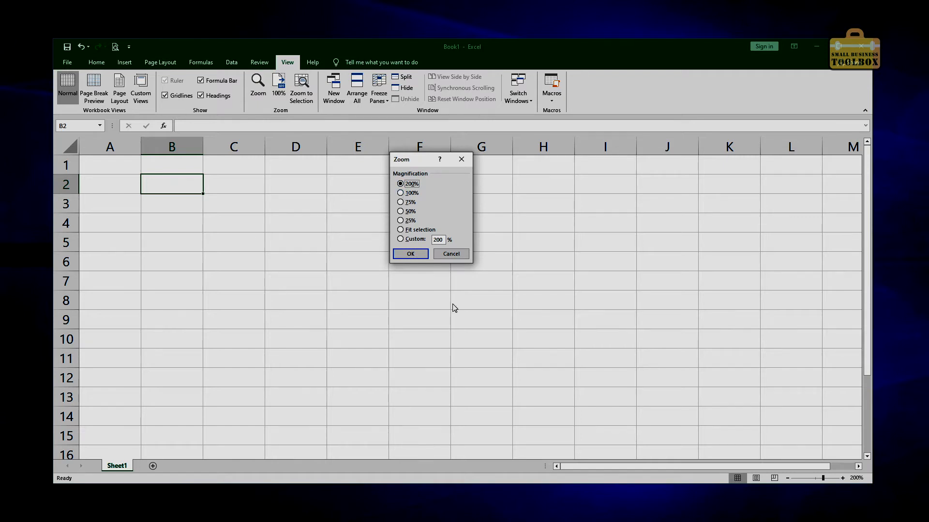
pyautogui.click(412, 252)
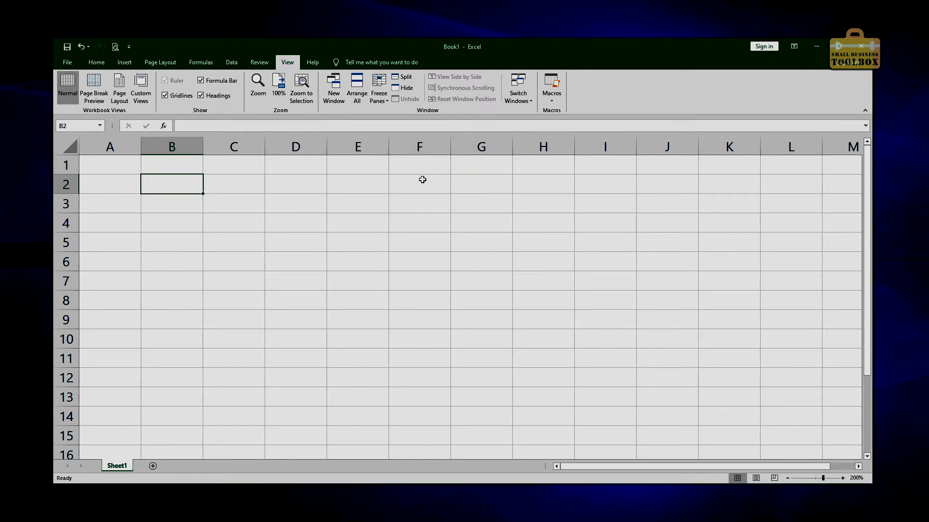
pyautogui.click(96, 62)
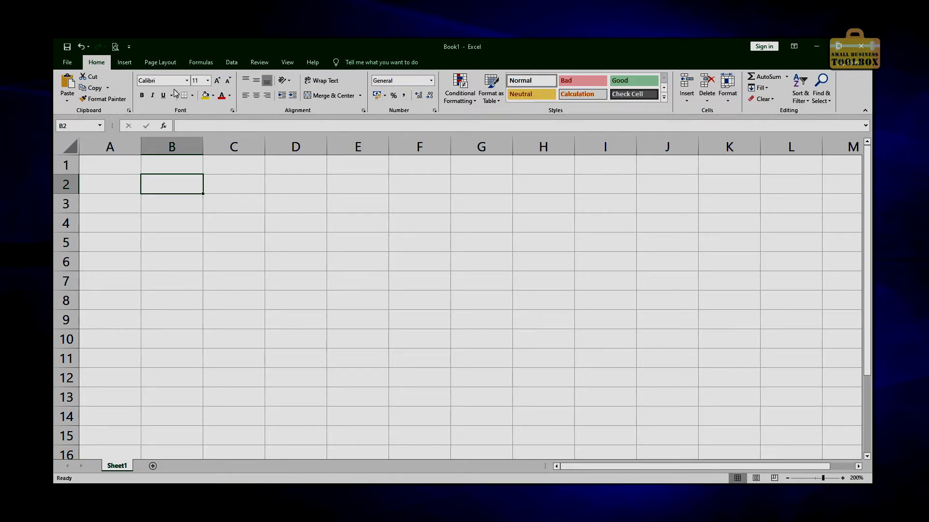
# Add four new worksheets, Sheet2 to Sheet5, to the workbook
pyautogui.moveTo(866, 219)
pyautogui.mouseDown()
pyautogui.moveTo(864, 290)
pyautogui.moveTo(864, 213)
pyautogui.mouseUp()
pyautogui.moveTo(676, 466); pyautogui.dragTo(643, 467)
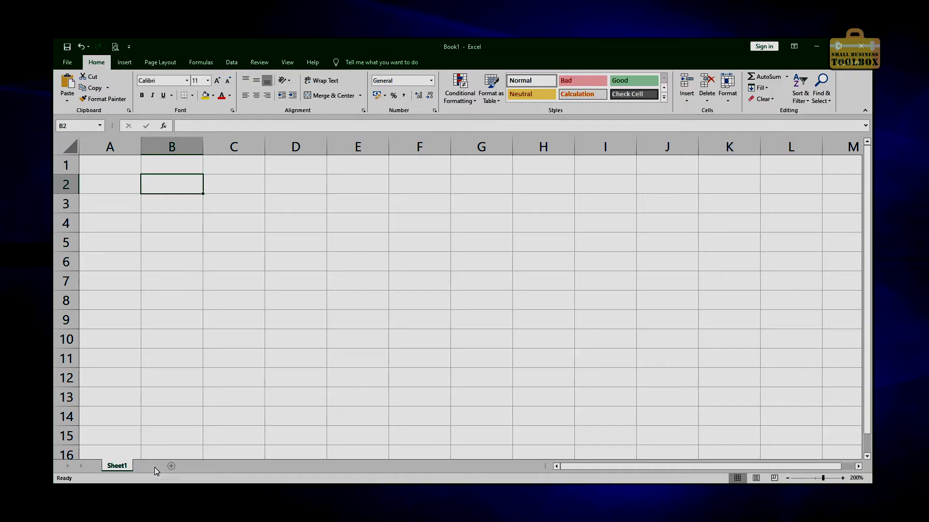
pyautogui.click(153, 467)
pyautogui.click(184, 466)
pyautogui.click(214, 466)
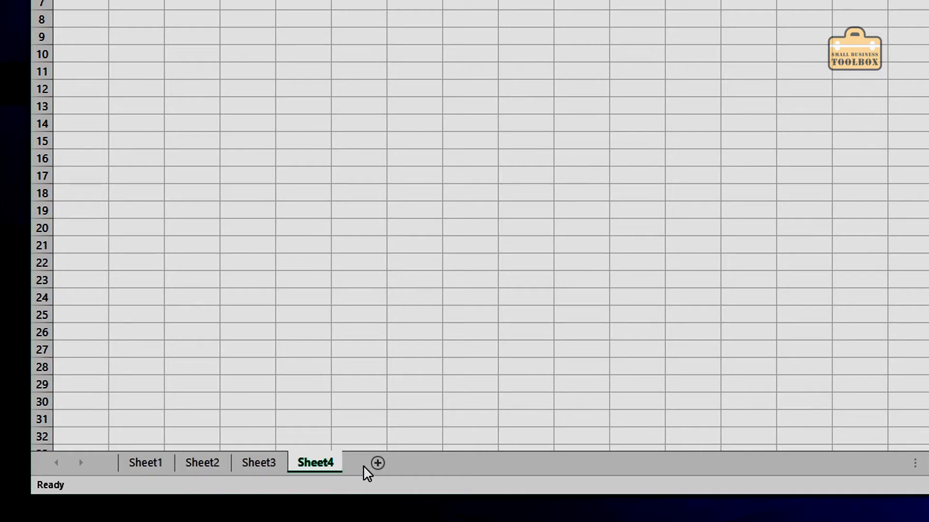
pyautogui.click(375, 465)
# On Sheet1, enter the filler text gdfgsdfgdfg in cell B5 and dfgsdfg in cell C8
pyautogui.click(152, 468)
pyautogui.click(261, 68)
pyautogui.write('gdfgsdfgdfg')
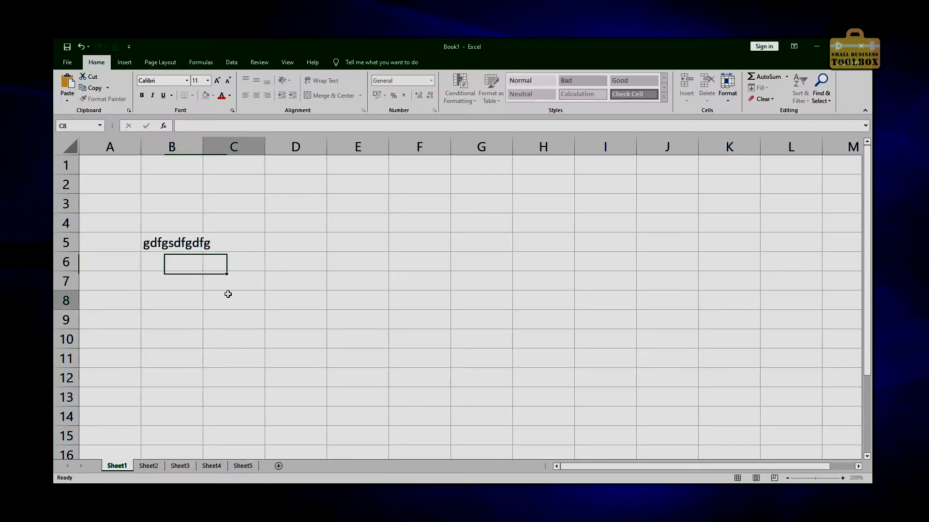
pyautogui.click(227, 294)
pyautogui.write('dfgsdfg')
# On Sheet2, enter the filler text dfgsdfgsdfg in cell G16 and dfsgdsfgsdfg in cell E9
pyautogui.click(149, 466)
pyautogui.click(263, 299)
pyautogui.write('dfgsdfgsdfg')
pyautogui.click(204, 229)
pyautogui.write('dfsgdsfgsdfg')
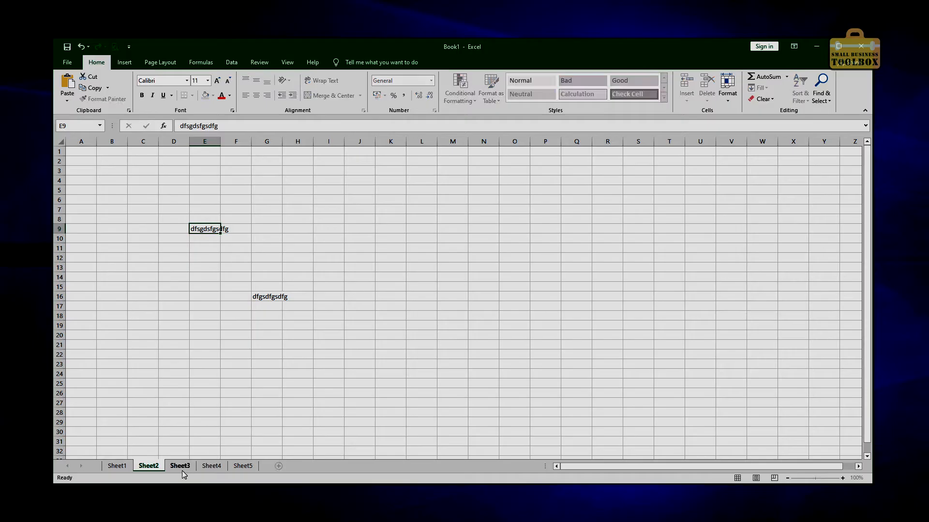
# On Sheet3, enter the filler text dsfgdsfgsdfg in cell F16 and fsdgsdfgsdfg in cell H18
pyautogui.click(182, 470)
pyautogui.click(237, 297)
pyautogui.write('dsfgdsfgsdfg')
pyautogui.click(296, 316)
pyautogui.write('fsdgsdfgsdfg')
pyautogui.moveTo(247, 326); pyautogui.dragTo(242, 336)
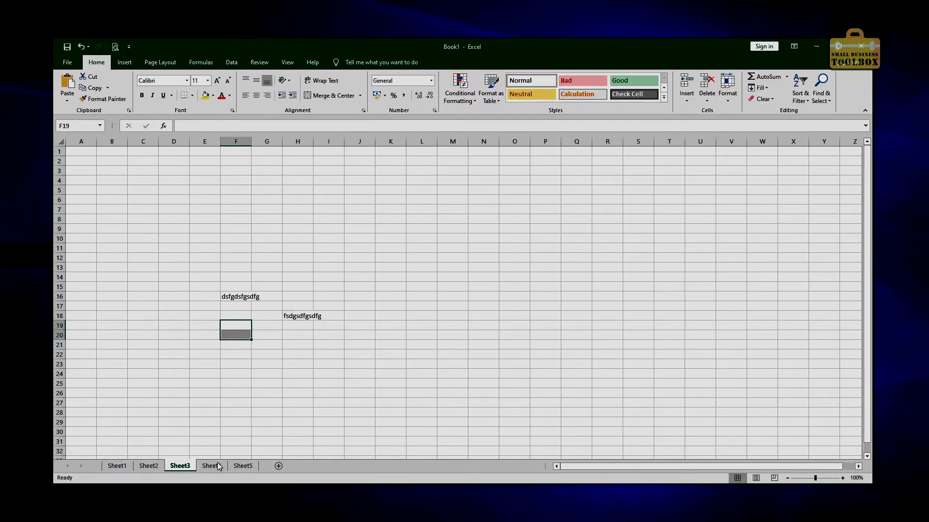
# Give the Sheet3 tab an orange colour and switch to Sheet2
pyautogui.rightClick(186, 470)
pyautogui.moveTo(223, 423)
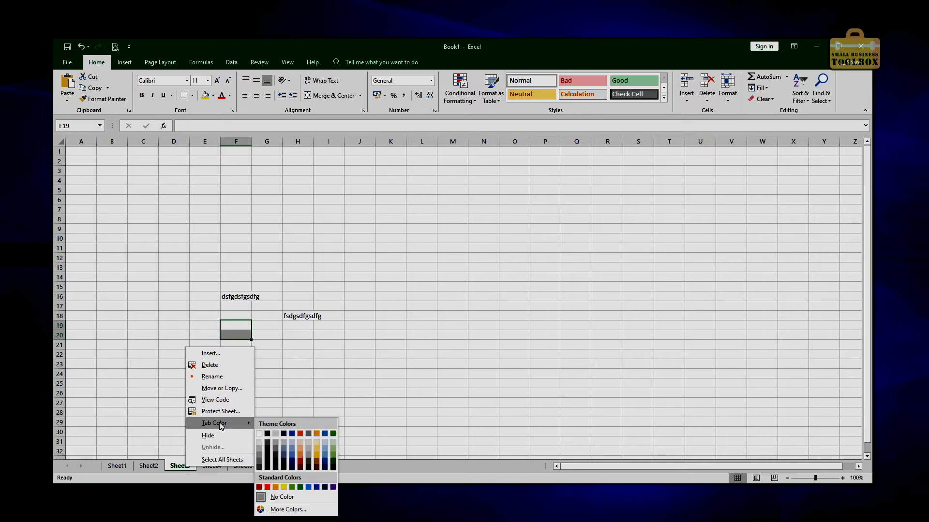
pyautogui.click(301, 452)
pyautogui.click(149, 466)
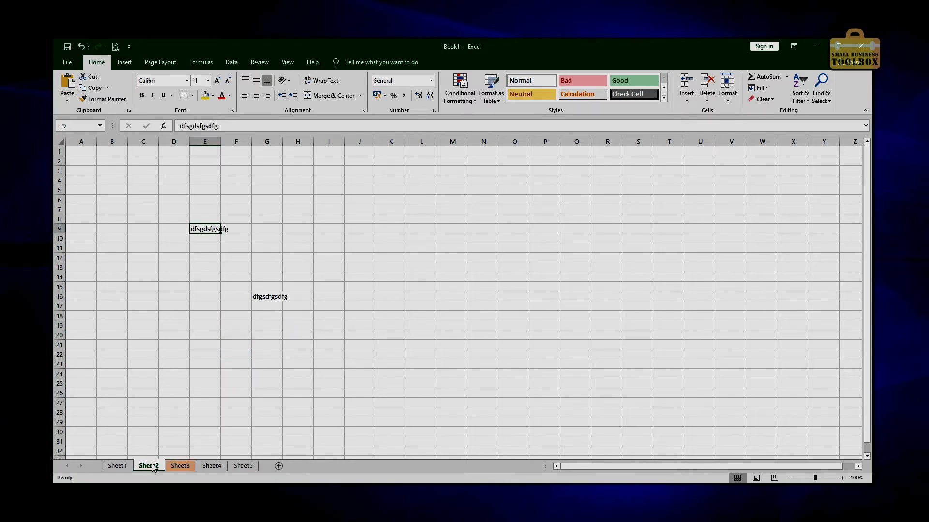
# Give the Sheet5 tab a green colour and return to Sheet1
pyautogui.click(240, 469)
pyautogui.rightClick(246, 470)
pyautogui.moveTo(288, 425)
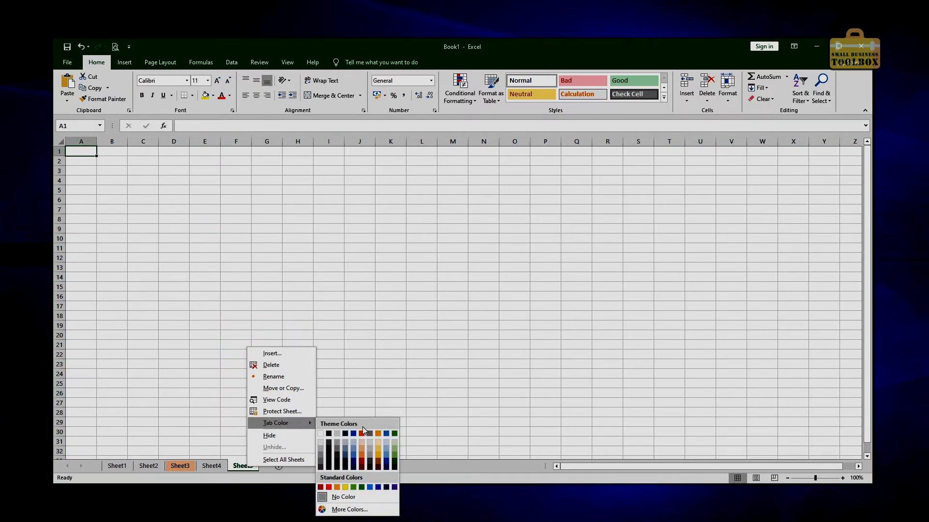
pyautogui.click(395, 462)
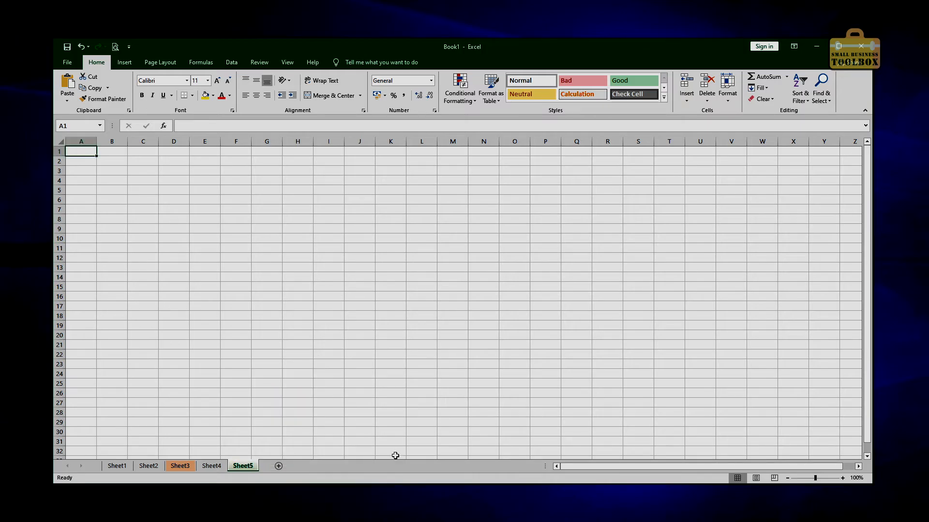
pyautogui.click(119, 467)
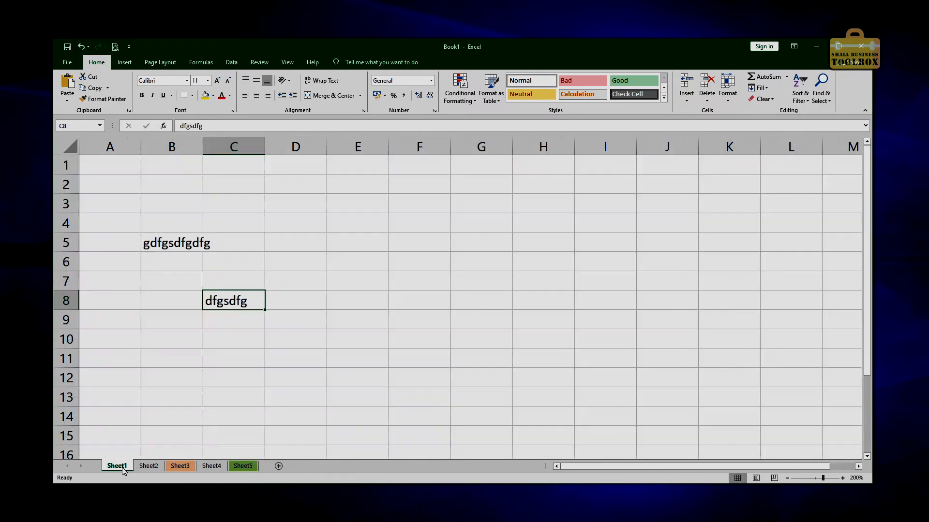
# Delete the worksheets Sheet5 and Sheet4
pyautogui.click(243, 468)
pyautogui.rightClick(245, 470)
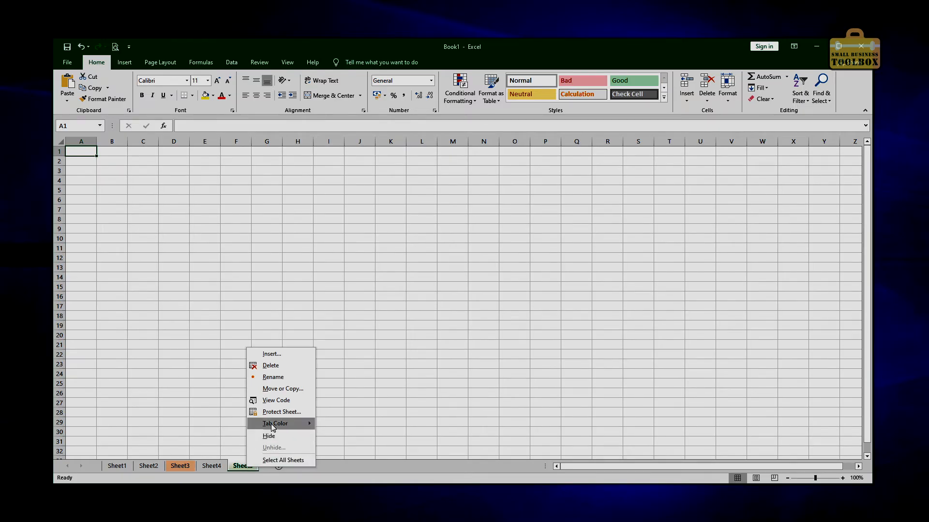
pyautogui.click(271, 366)
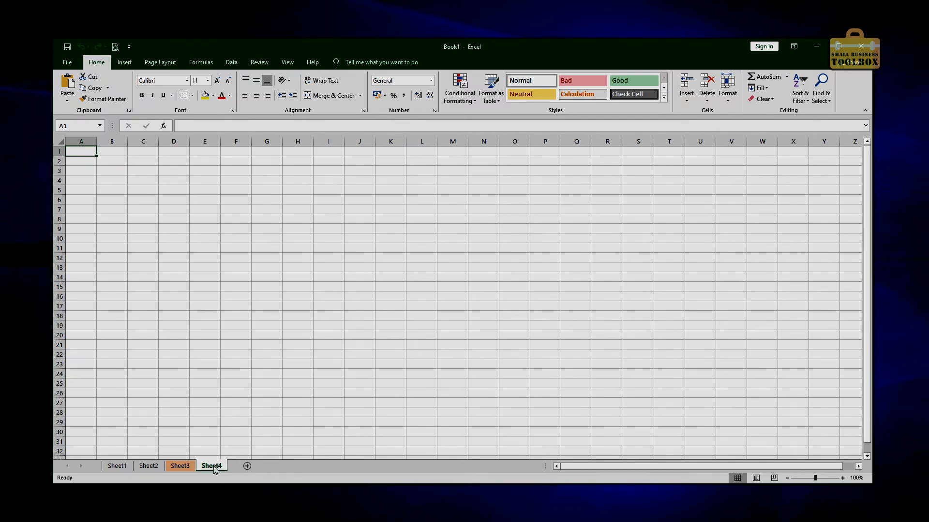
pyautogui.rightClick(215, 470)
pyautogui.click(241, 371)
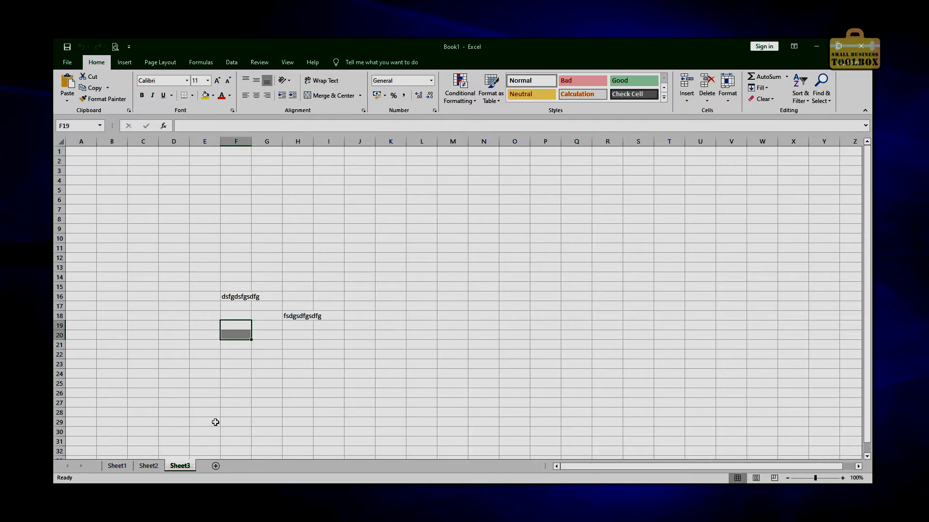
# Delete the worksheets Sheet3 and Sheet2, leaving only Sheet1 in the workbook
pyautogui.rightClick(179, 468)
pyautogui.click(203, 367)
pyautogui.press('Return')
pyautogui.rightClick(150, 465)
pyautogui.click(175, 364)
pyautogui.click(444, 292)
# Clear the filler text from cells B5 and C8 on Sheet1
pyautogui.click(191, 248)
pyautogui.press('Delete')
pyautogui.click(233, 301)
pyautogui.press('Delete')
pyautogui.click(175, 216)
pyautogui.click(190, 207)
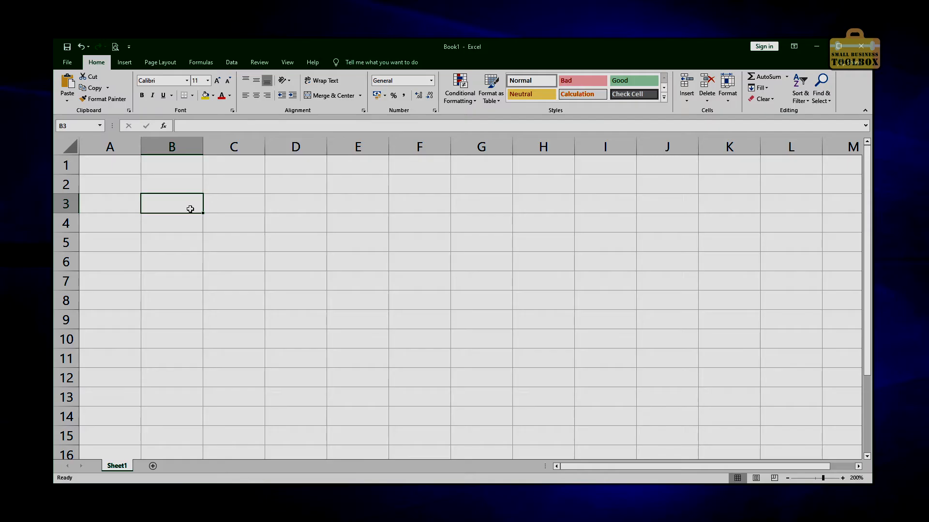
pyautogui.click(245, 204)
pyautogui.click(170, 204)
pyautogui.click(172, 178)
pyautogui.click(168, 203)
pyautogui.click(226, 206)
pyautogui.click(225, 220)
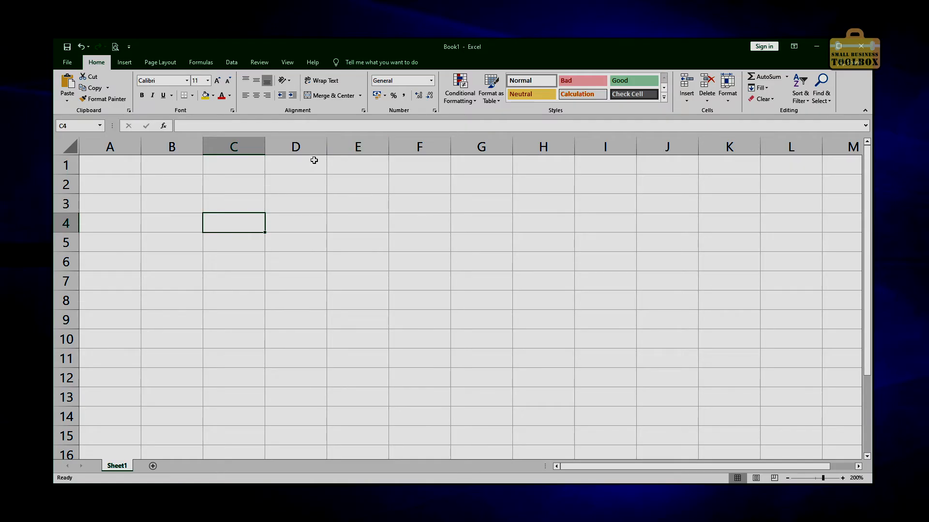
pyautogui.click(164, 180)
pyautogui.click(235, 209)
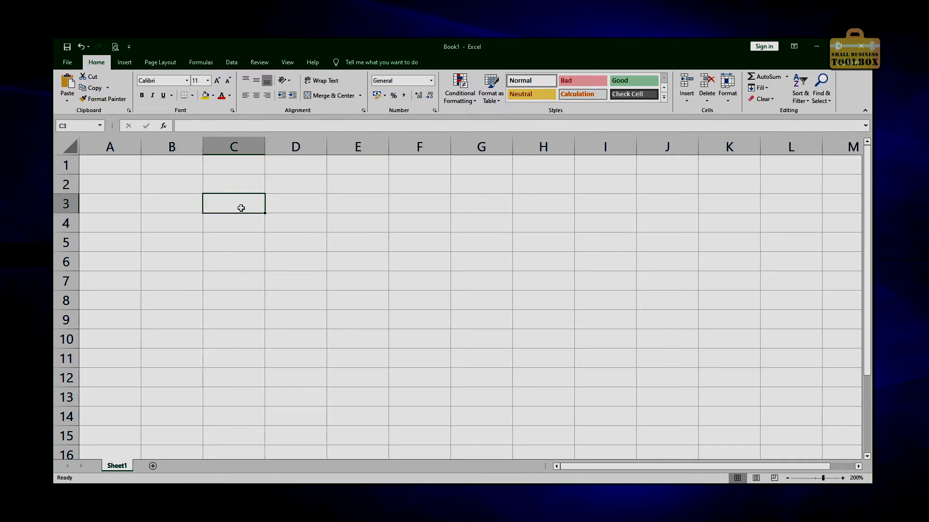
pyautogui.click(295, 224)
pyautogui.click(297, 205)
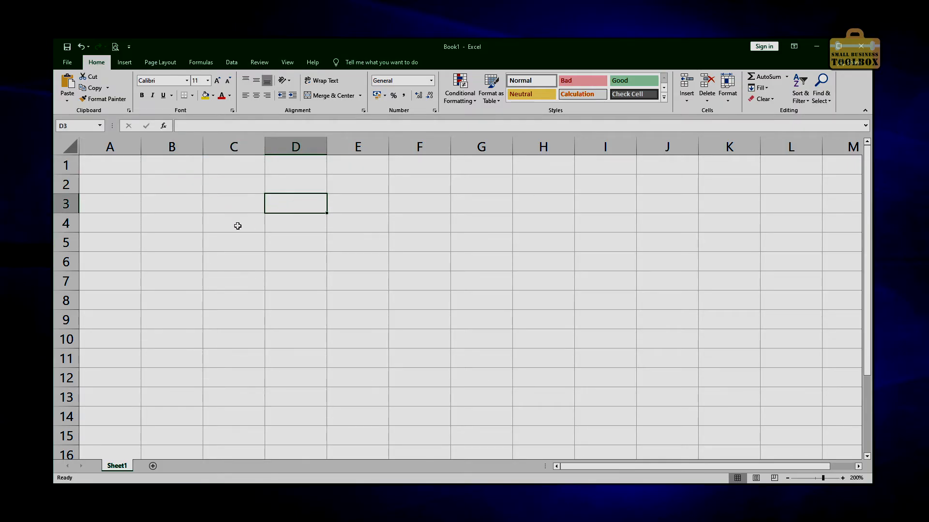
# Highlight whole columns E back to B one at a time, and whole rows between 2 and 5 one at a time
pyautogui.click(357, 147)
pyautogui.click(295, 147)
pyautogui.click(233, 147)
pyautogui.click(172, 147)
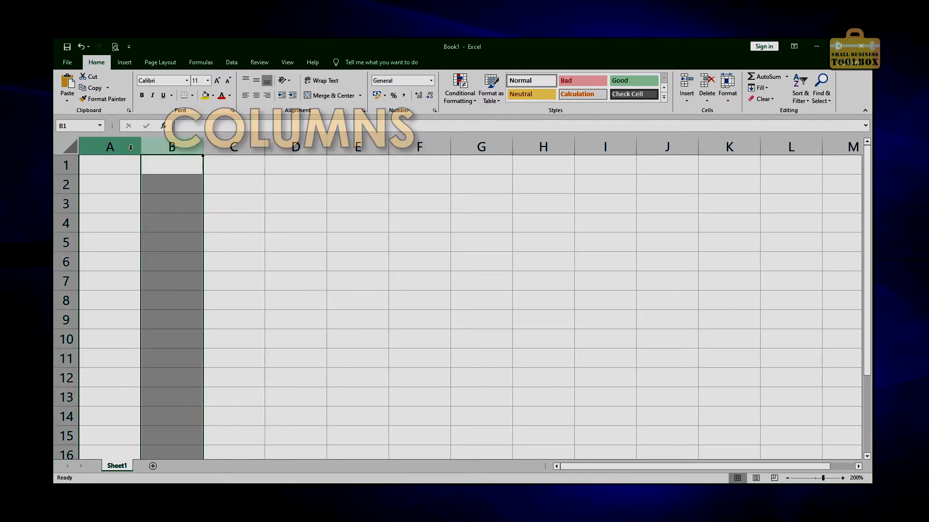
pyautogui.click(66, 184)
pyautogui.click(66, 203)
pyautogui.click(67, 223)
pyautogui.click(67, 242)
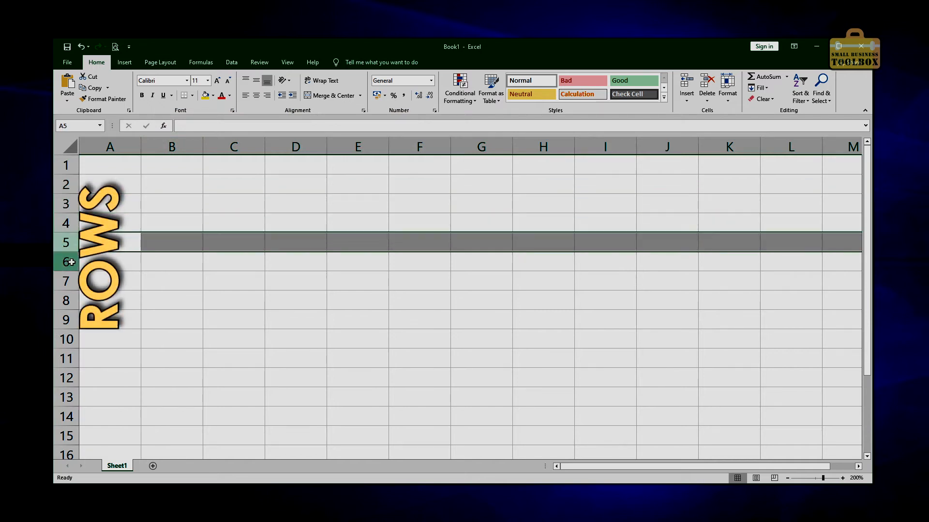
pyautogui.click(66, 223)
pyautogui.click(66, 203)
pyautogui.click(221, 196)
pyautogui.click(240, 220)
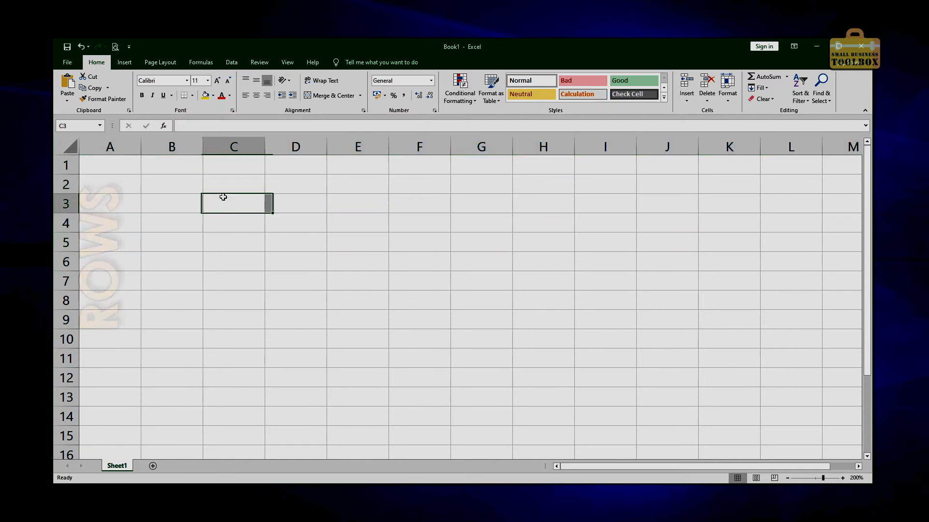
pyautogui.click(301, 222)
pyautogui.click(239, 201)
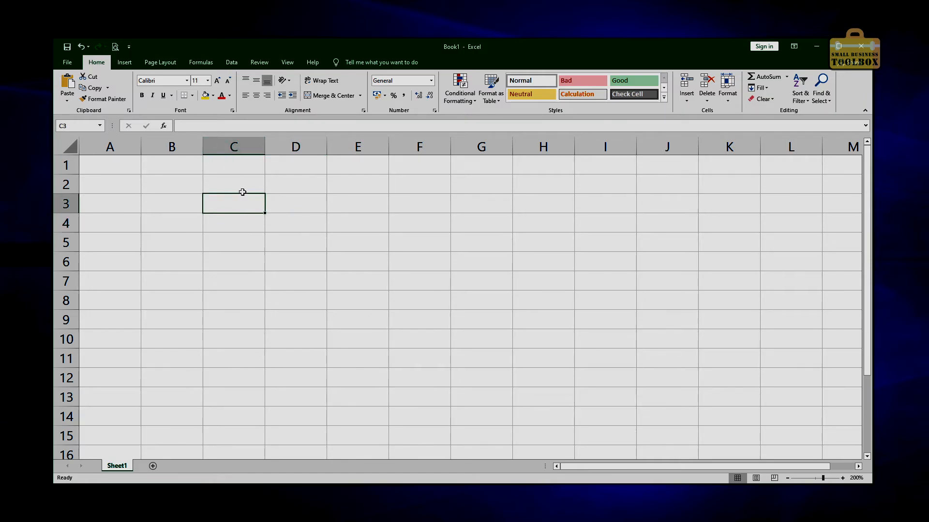
pyautogui.click(296, 204)
pyautogui.click(248, 208)
pyautogui.click(293, 225)
pyautogui.click(234, 204)
pyautogui.click(244, 224)
pyautogui.click(253, 203)
pyautogui.click(293, 205)
# Enter 5, 12, 54, 12 and 64 in cells C3 to C7 and select that range
pyautogui.click(222, 207)
pyautogui.write('5')
pyautogui.press('Return')
pyautogui.write('12 54 12')
pyautogui.press('Return')
pyautogui.write('64')
pyautogui.press('Return')
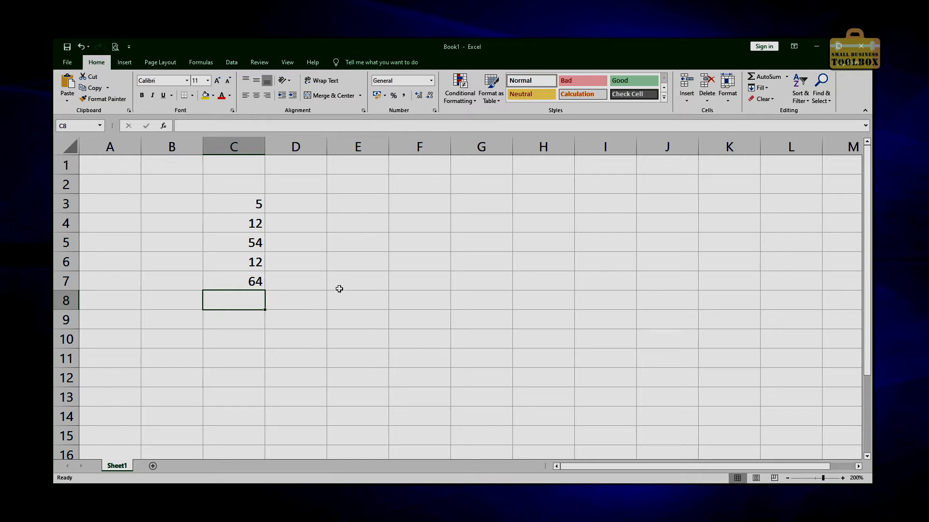
pyautogui.moveTo(251, 204); pyautogui.dragTo(244, 286)
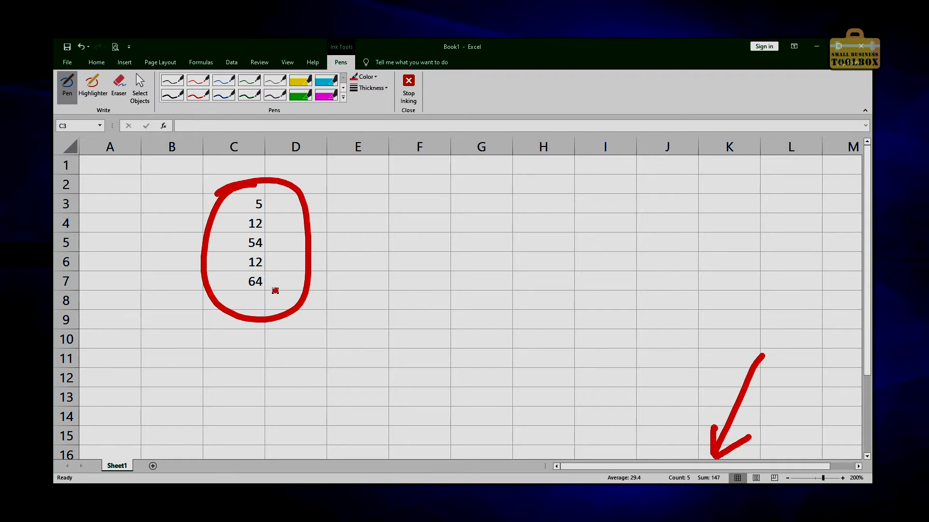
# Stop inking and enter 234, 234, 34, 3, 54 and 454 in cells F3 to F8
pyautogui.click(409, 89)
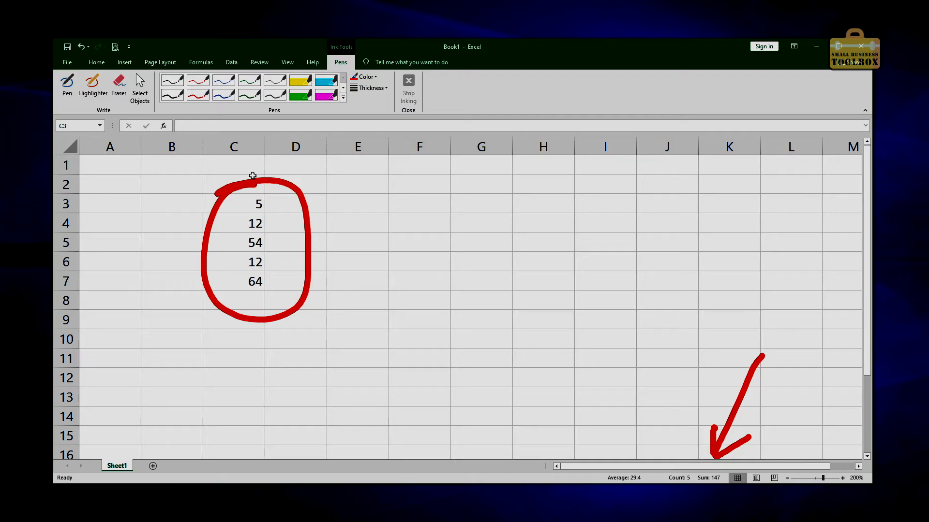
pyautogui.click(411, 203)
pyautogui.write('234 234 34 3  454')
pyautogui.press('Up')
pyautogui.write('5')
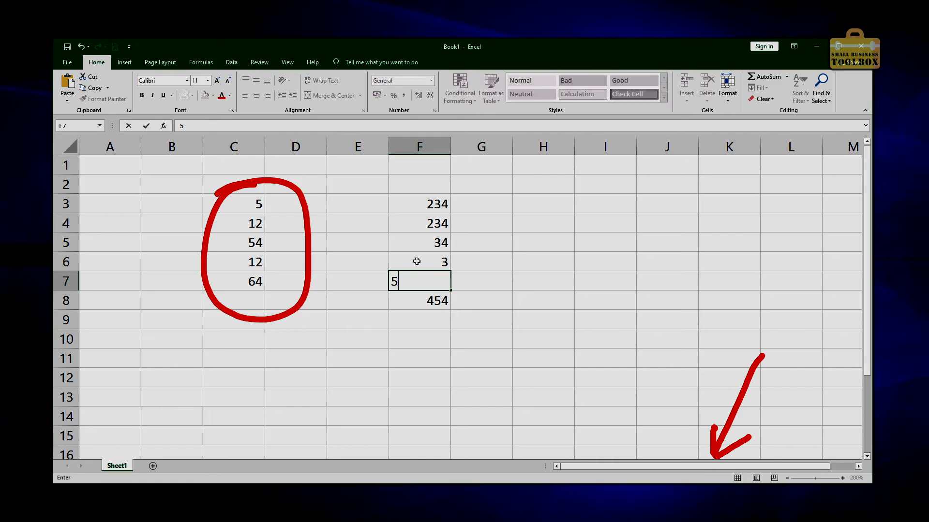
pyautogui.write('4')
pyautogui.press('Return')
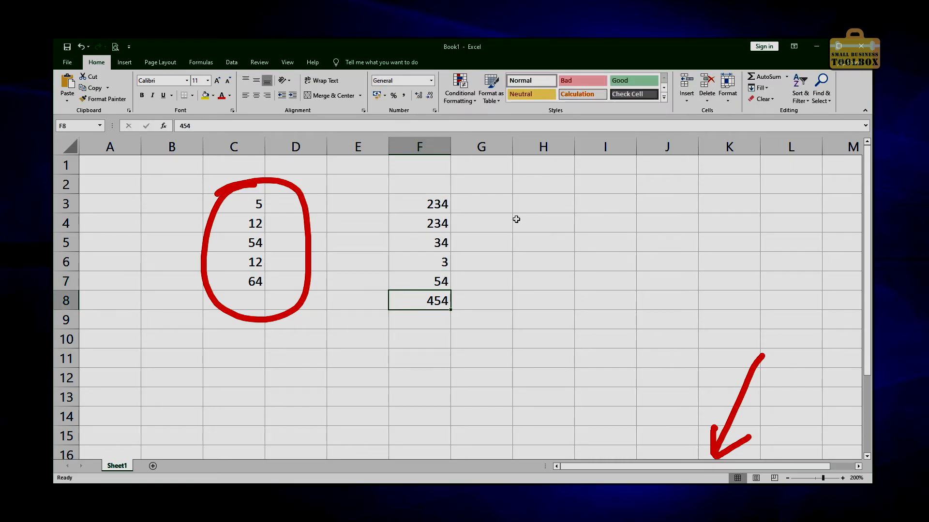
# Select the numbers in F3 to F8 to check their sum in the status bar
pyautogui.moveTo(437, 197); pyautogui.dragTo(433, 306)
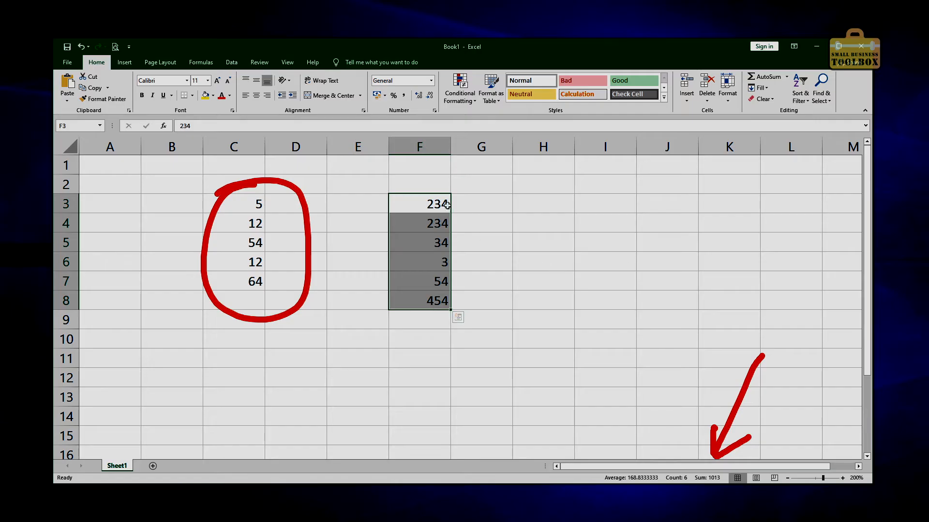
pyautogui.click(430, 201)
pyautogui.moveTo(429, 202); pyautogui.dragTo(425, 309)
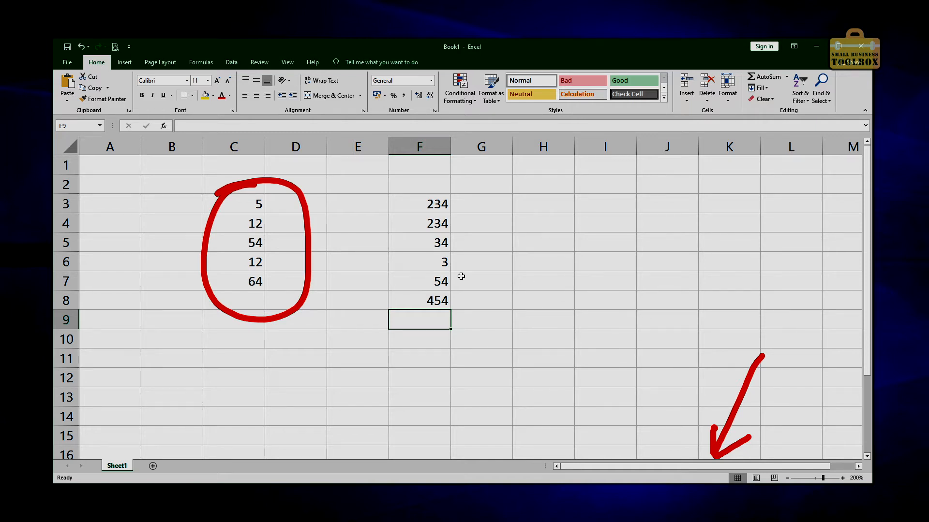
# Delete the red ink arrow near column K and the red ink circle around the column C numbers
pyautogui.click(727, 412)
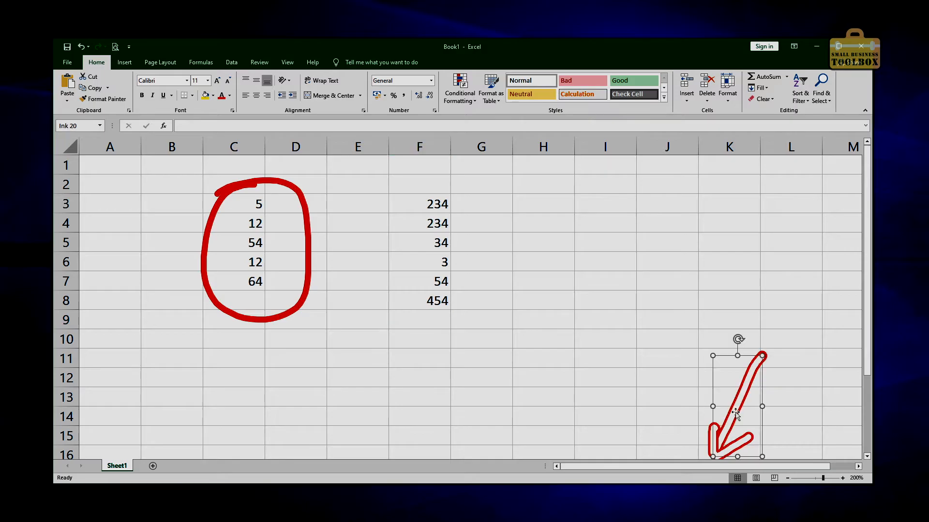
pyautogui.press('Delete')
pyautogui.click(309, 287)
pyautogui.press('Delete')
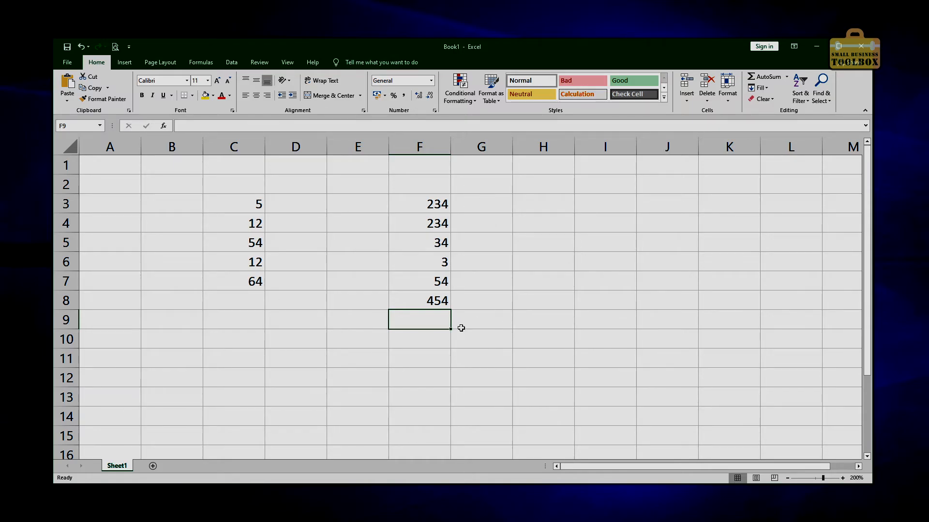
# Examine the column F numbers by selecting the range F3 to F8 and single cells between F3 and F5
pyautogui.moveTo(438, 209); pyautogui.dragTo(443, 246)
pyautogui.click(462, 244)
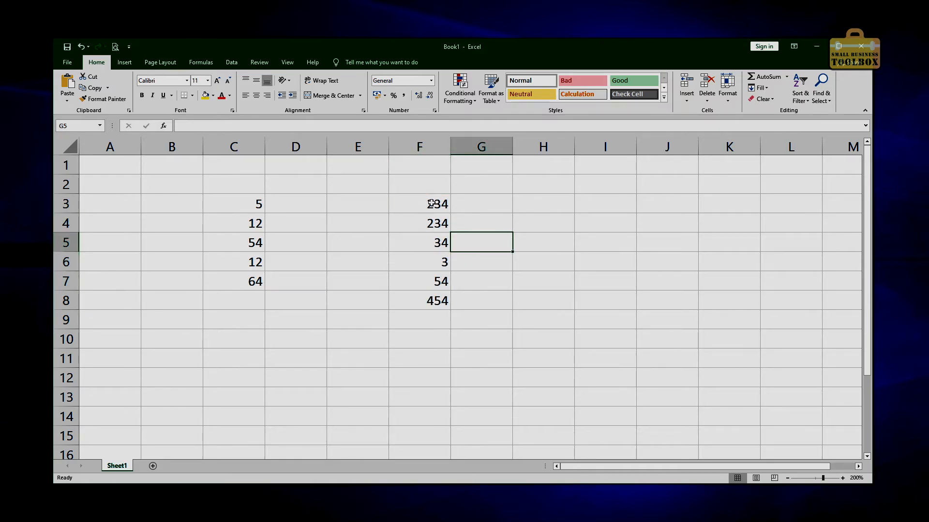
pyautogui.moveTo(431, 204); pyautogui.dragTo(425, 314)
pyautogui.click(423, 341)
pyautogui.moveTo(424, 208); pyautogui.dragTo(423, 303)
pyautogui.click(438, 202)
pyautogui.click(441, 224)
pyautogui.click(436, 248)
pyautogui.click(431, 223)
pyautogui.click(431, 203)
pyautogui.click(435, 224)
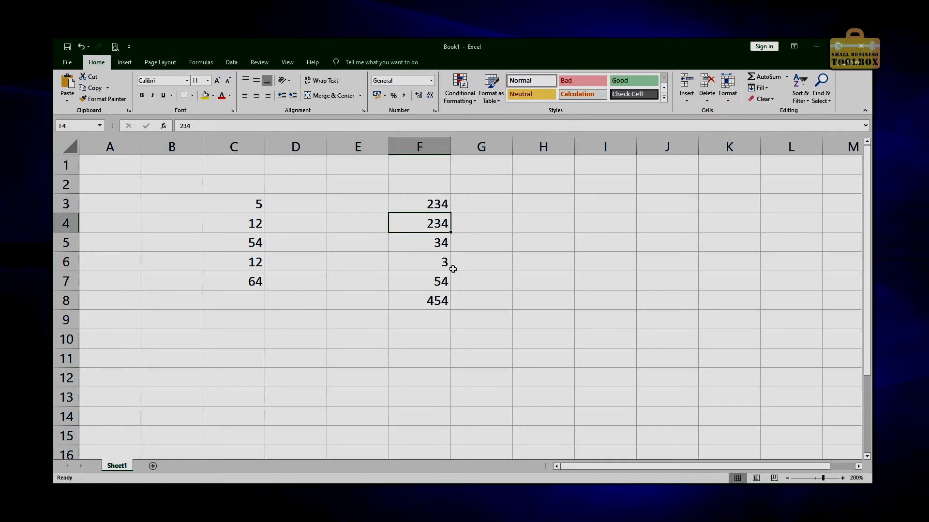
# Change the value in F4 to 232 and select F3 to F8 to check the updated sum
pyautogui.doubleClick(439, 226)
pyautogui.press('BackSpace')
pyautogui.write('2')
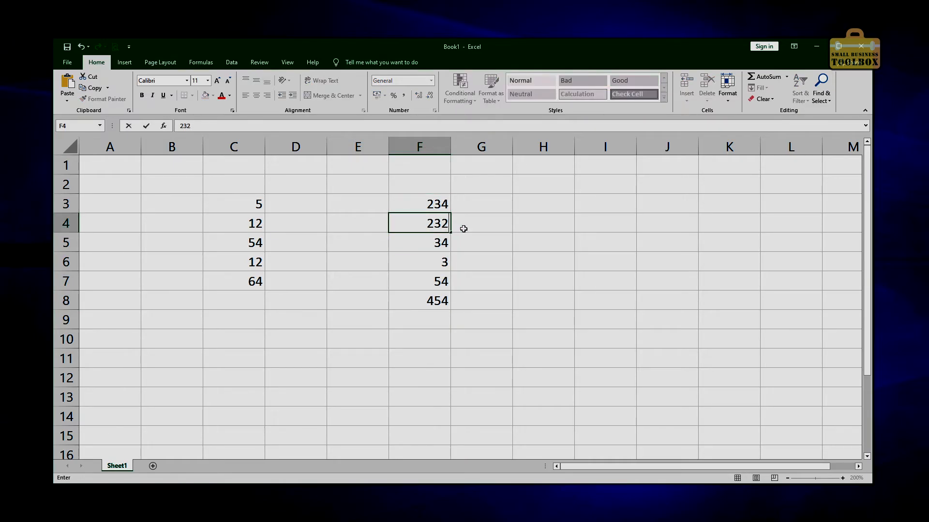
pyautogui.press('Return')
pyautogui.moveTo(434, 205); pyautogui.dragTo(447, 304)
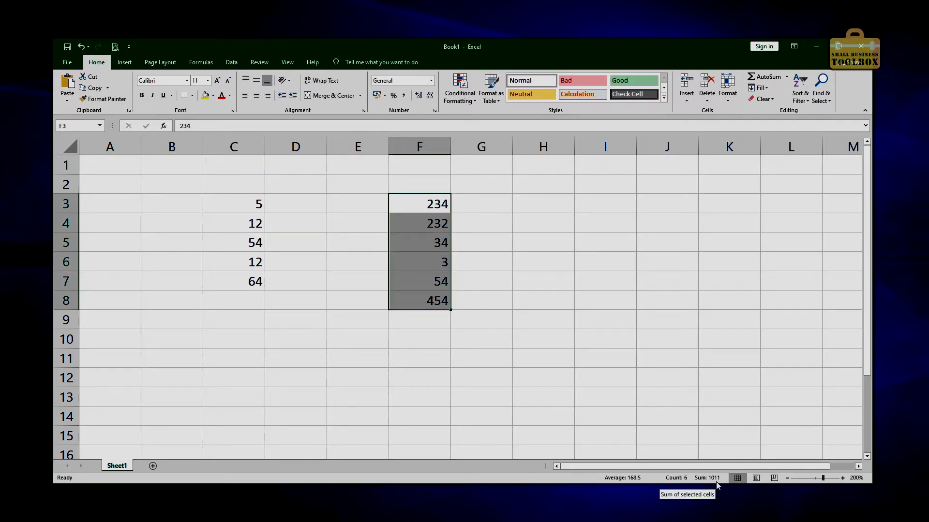
pyautogui.click(468, 245)
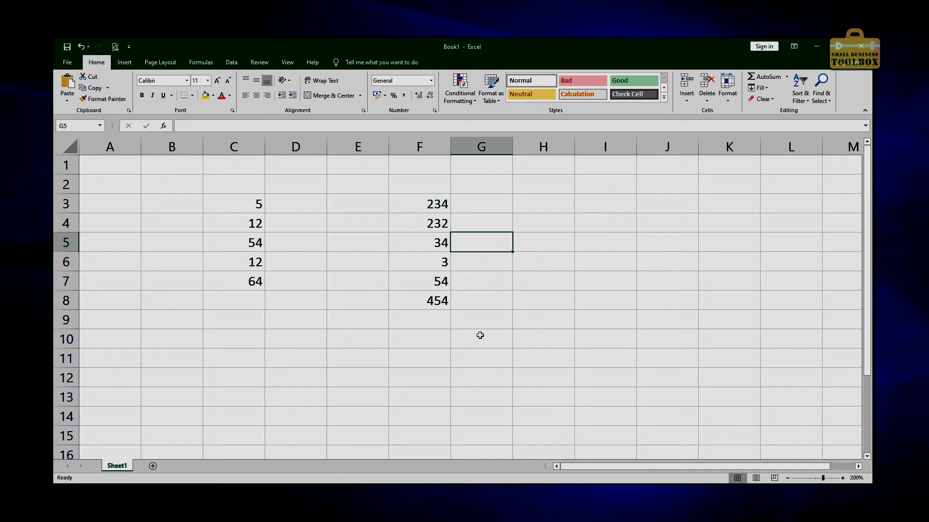
# Insert an AutoSum total of F3:F8 in cell F9 and select that cell to view its formula
pyautogui.click(424, 323)
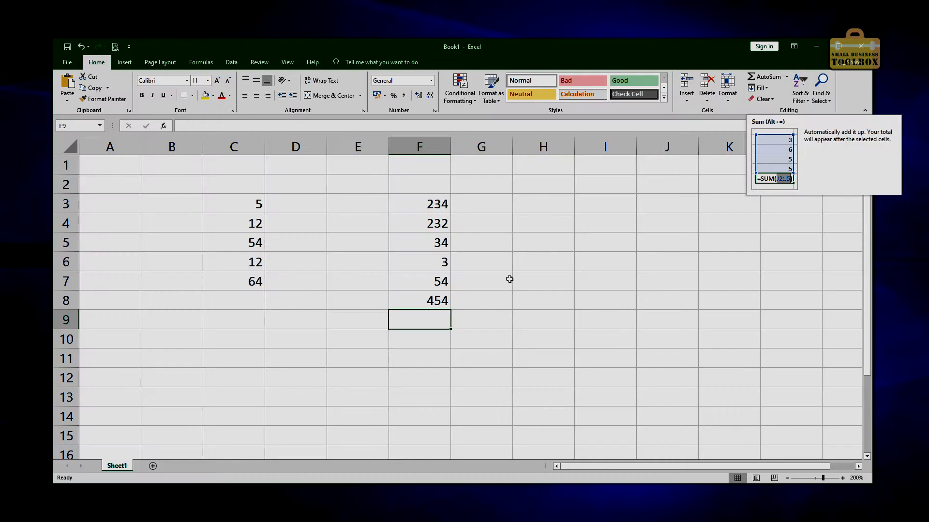
pyautogui.click(475, 305)
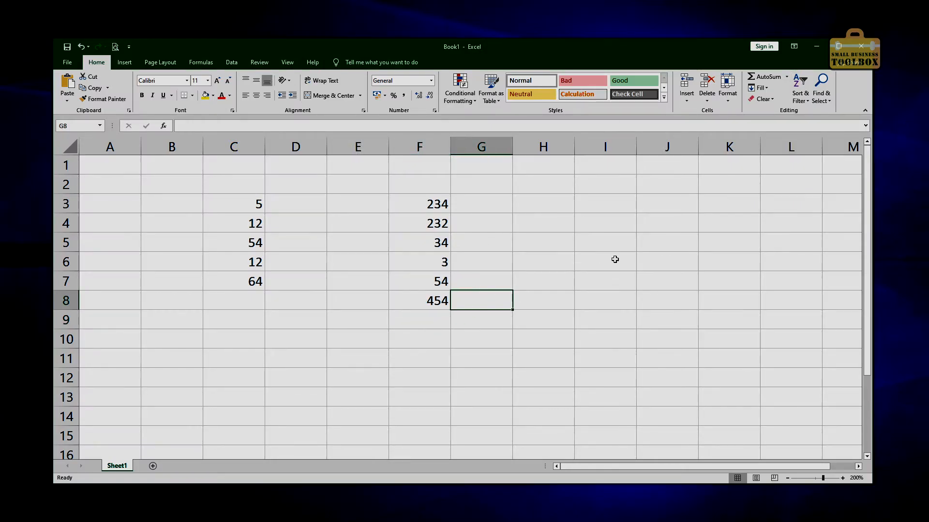
pyautogui.click(431, 317)
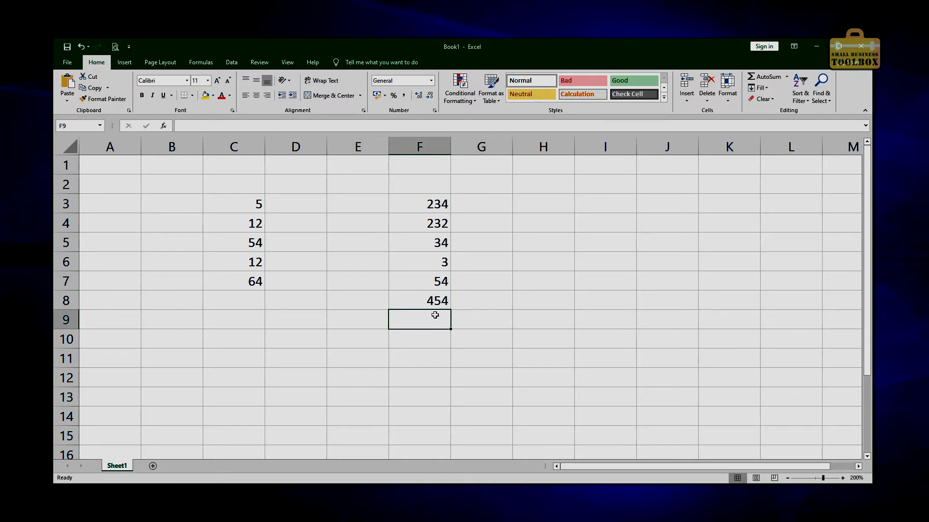
pyautogui.click(757, 78)
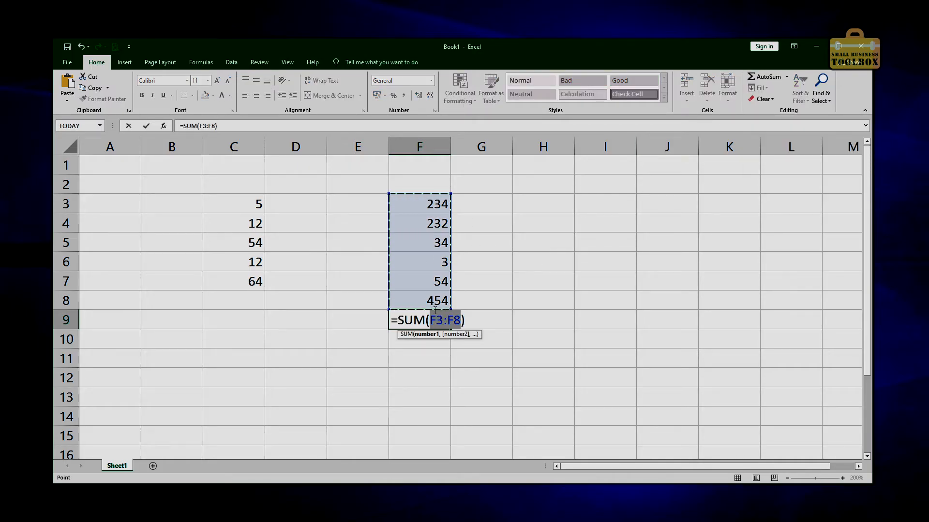
pyautogui.press('Return')
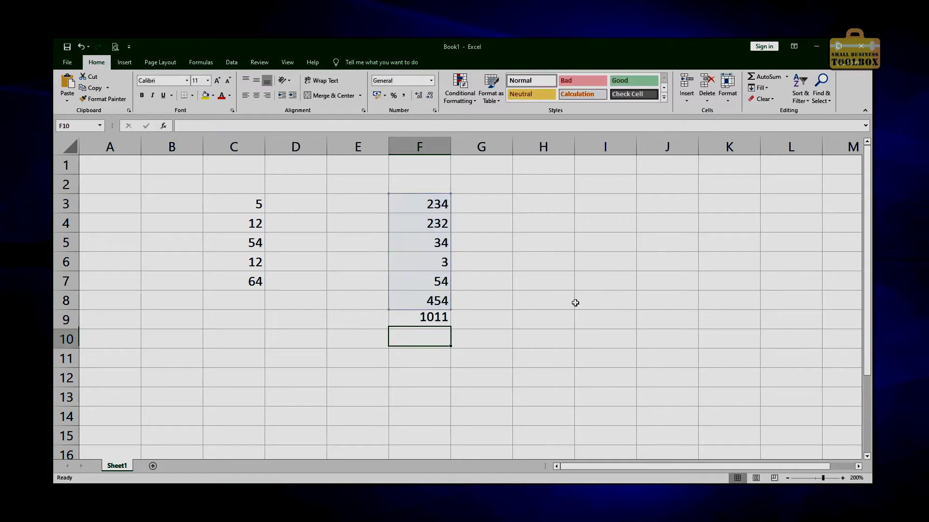
pyautogui.press('Up')
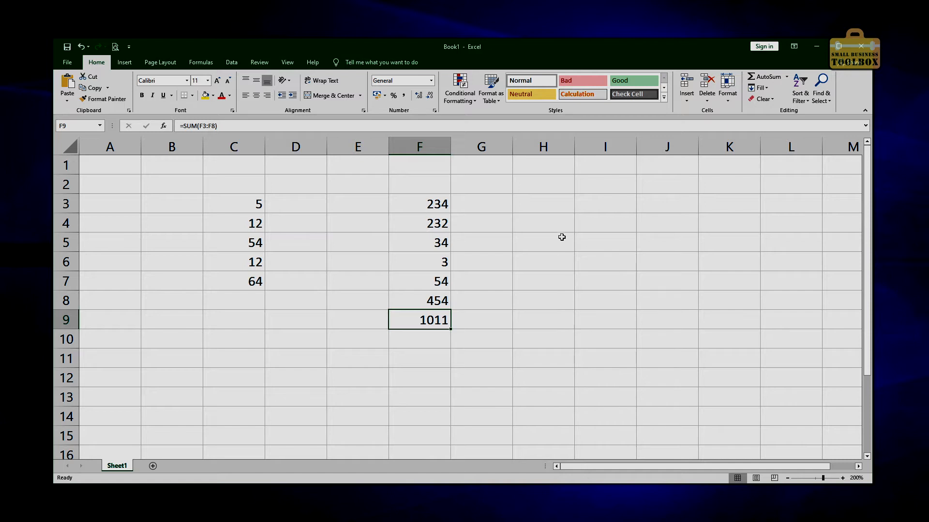
# Apply the Accounting number format with the pound sign to cells F3 to F9
pyautogui.moveTo(438, 203); pyautogui.dragTo(424, 322)
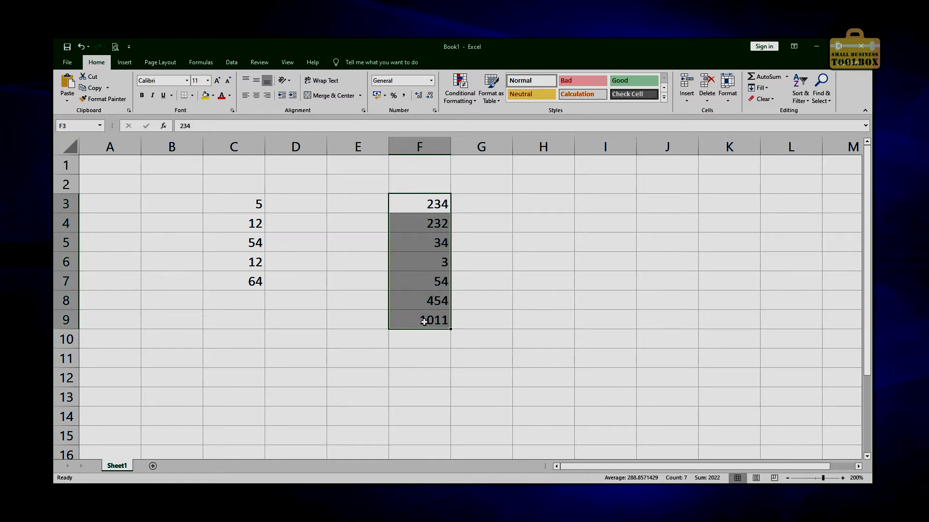
pyautogui.click(378, 96)
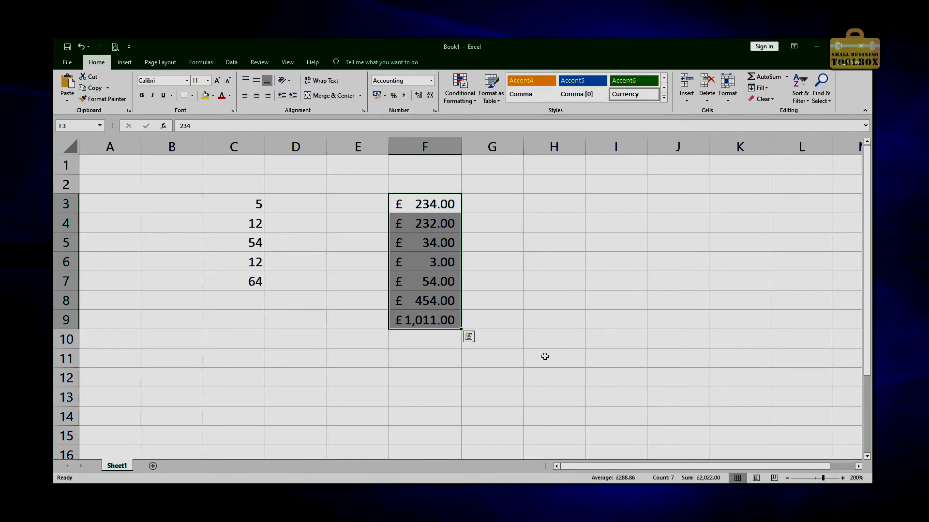
pyautogui.click(435, 365)
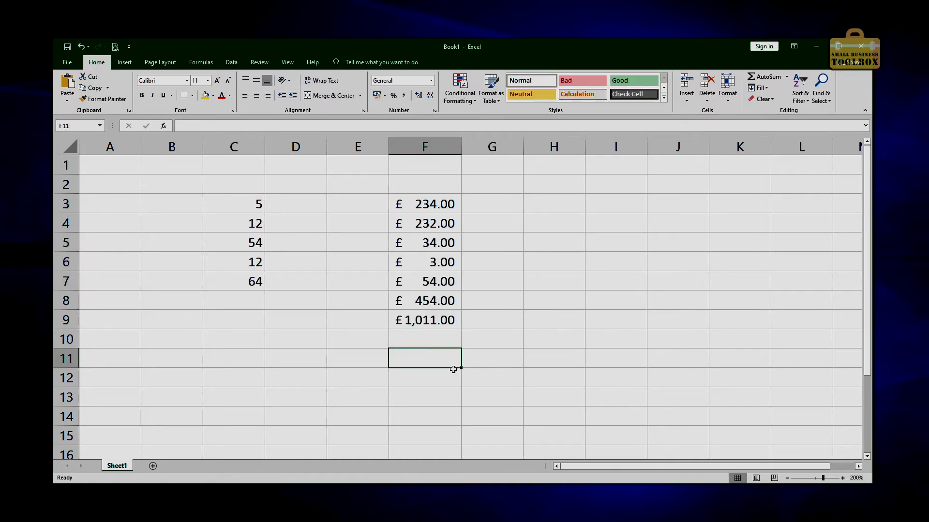
# Make the total in F9 bold and give it a Top and Double Bottom Border
pyautogui.click(425, 319)
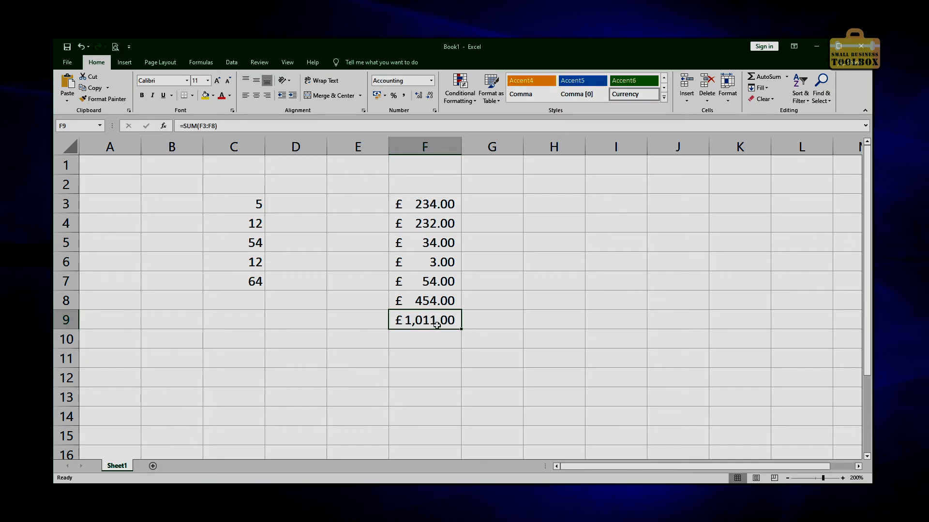
pyautogui.click(142, 95)
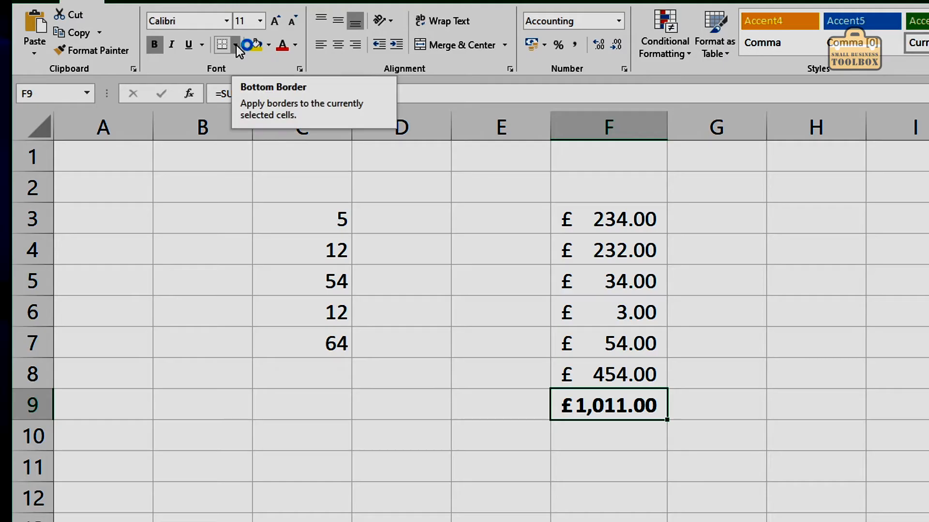
pyautogui.click(235, 46)
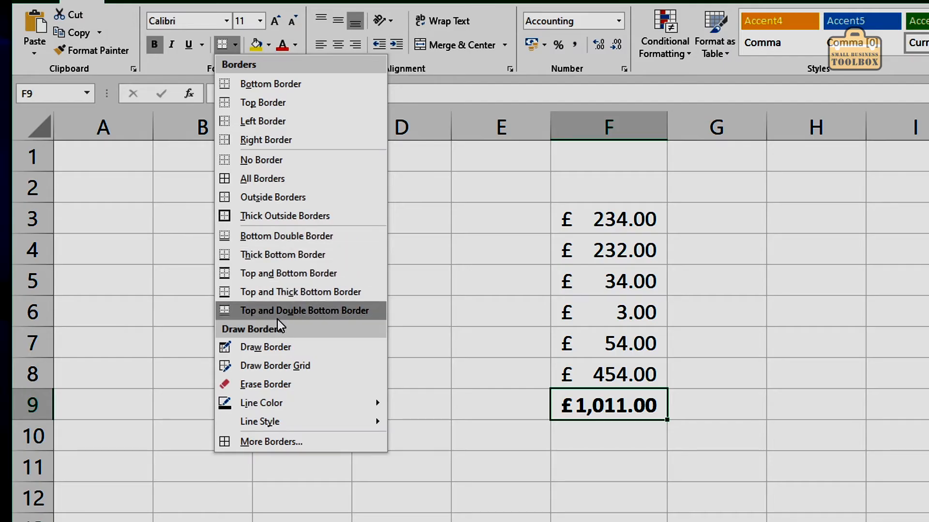
pyautogui.click(319, 310)
pyautogui.click(631, 448)
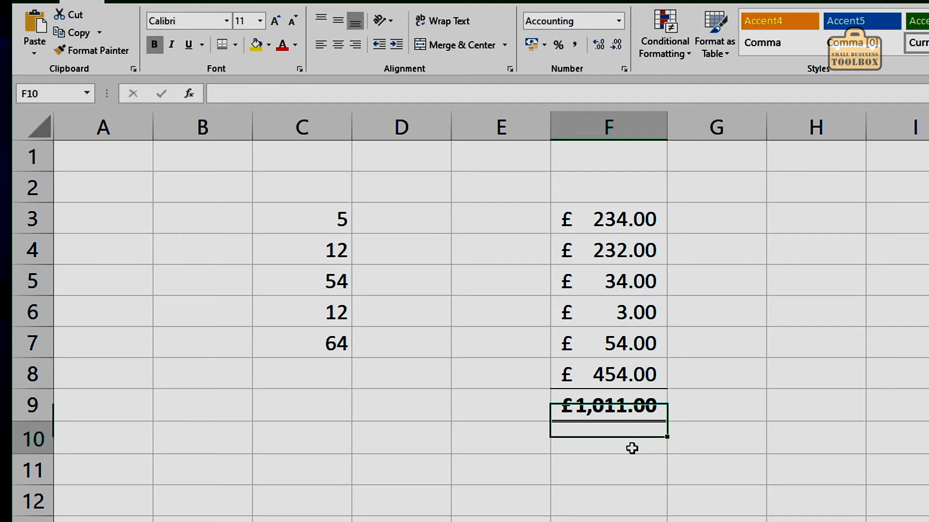
pyautogui.click(728, 464)
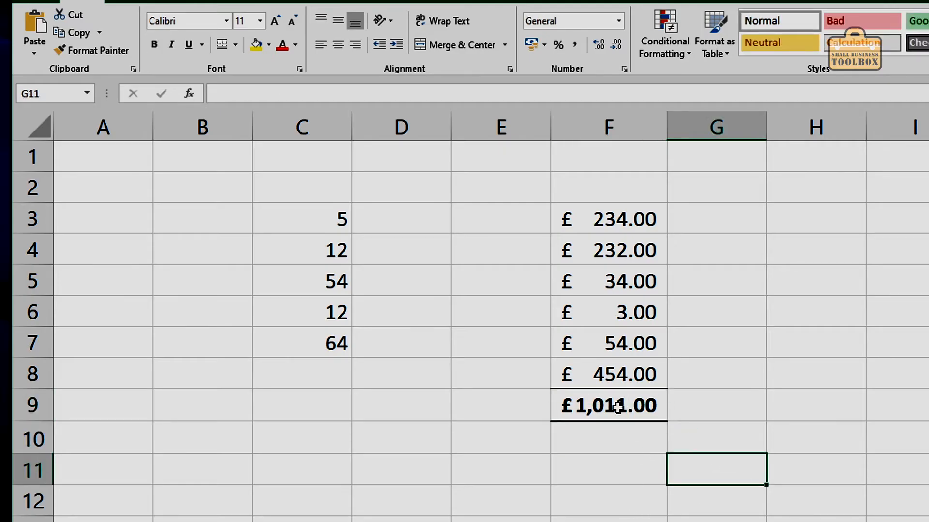
# Enter the label "Total:" in E9, align it right and make it bold
pyautogui.click(524, 406)
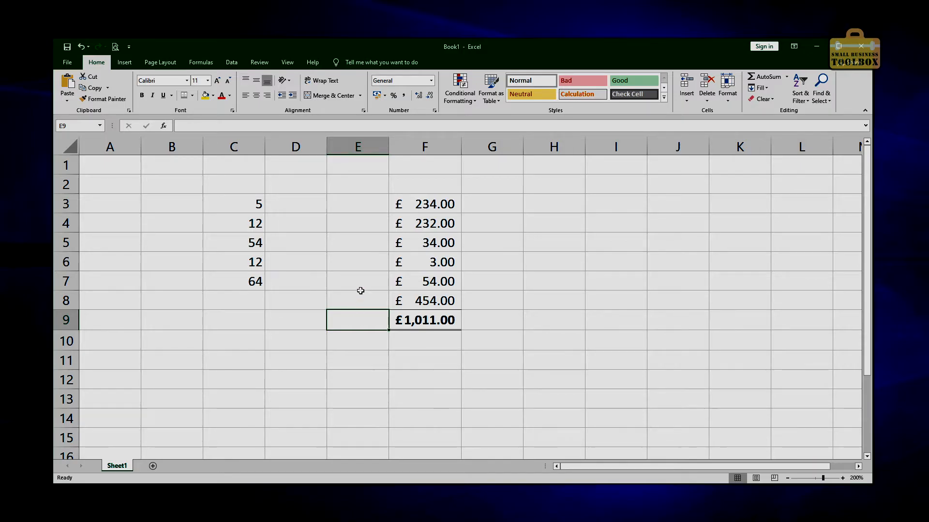
pyautogui.write('Total:')
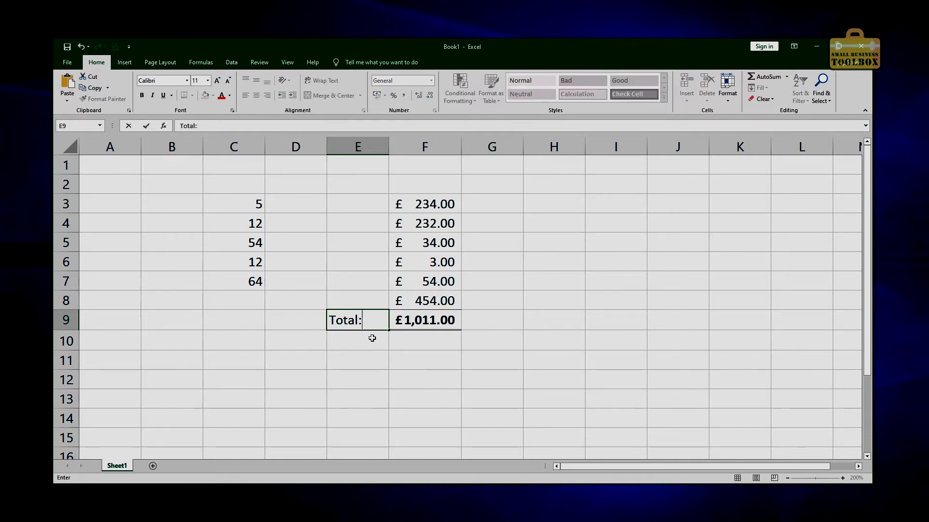
pyautogui.press('Return')
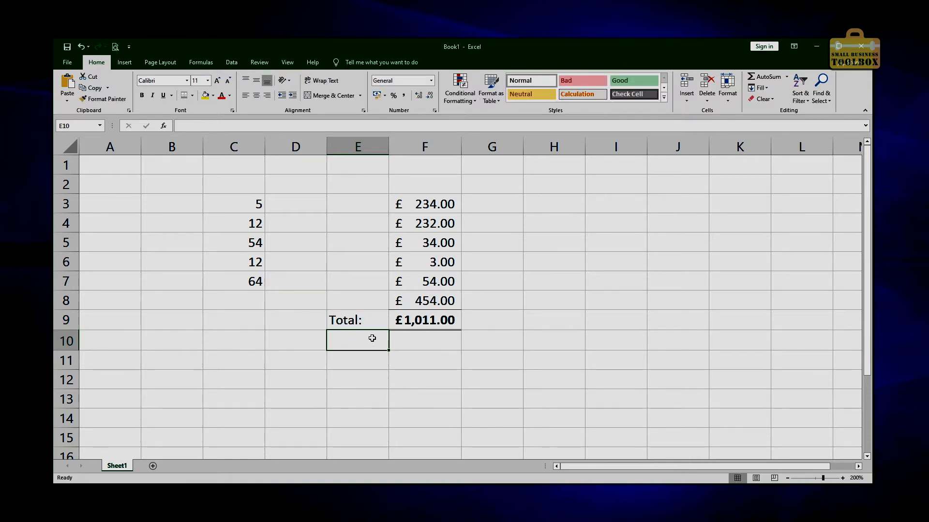
pyautogui.click(354, 323)
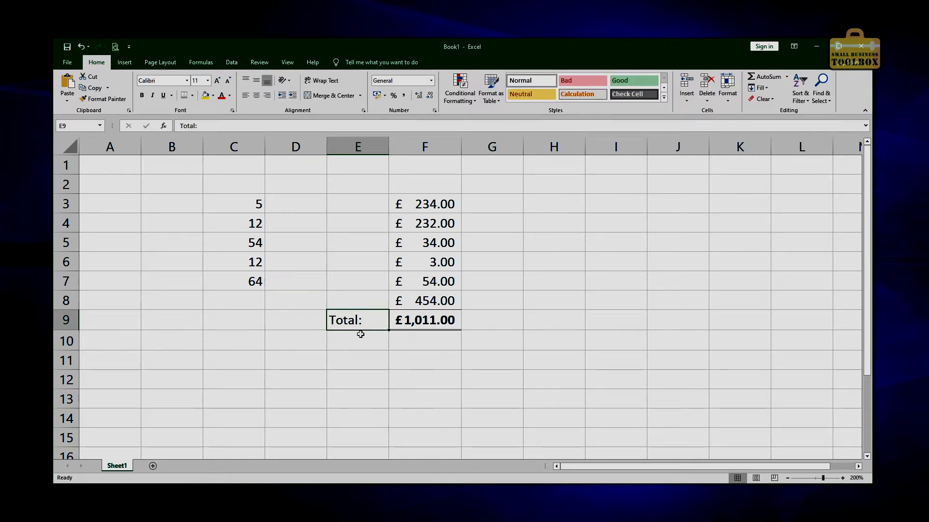
pyautogui.click(267, 97)
pyautogui.click(142, 97)
pyautogui.press('Down')
pyautogui.press('Down')
# Replace the values in F5, F6 and F7 with 30, 25 and 15
pyautogui.click(438, 242)
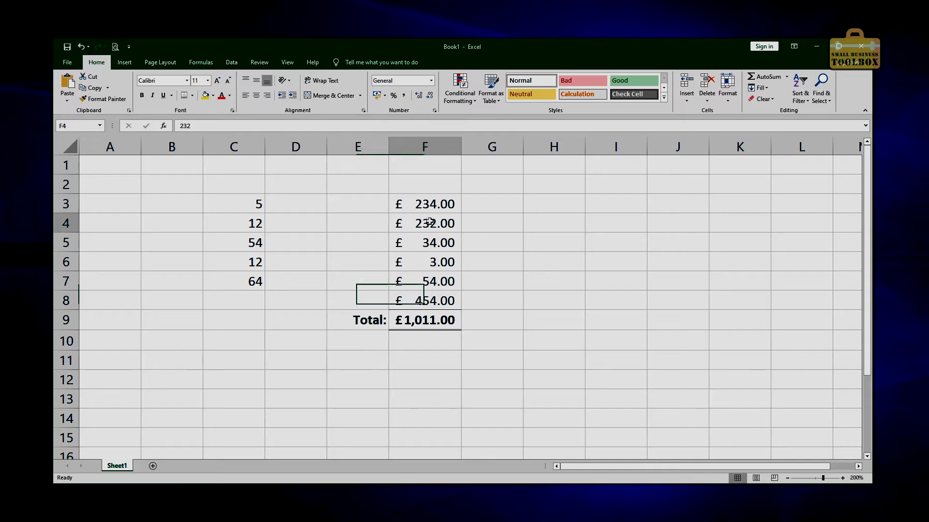
pyautogui.write('30')
pyautogui.press('Return')
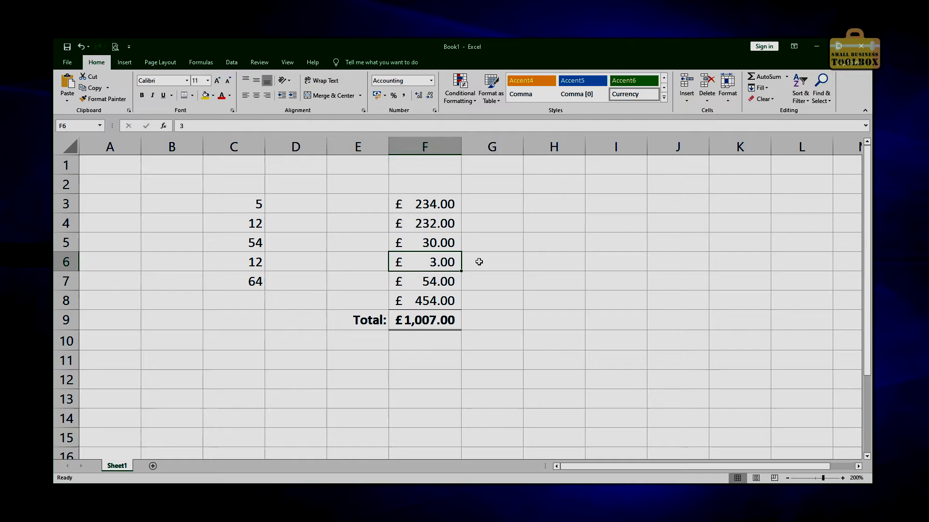
pyautogui.write('25')
pyautogui.press('Return')
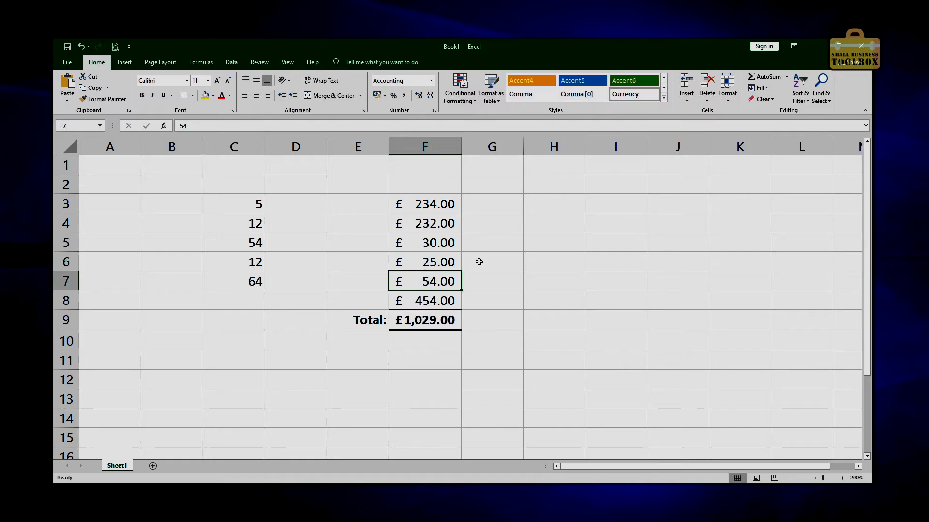
pyautogui.write('15')
pyautogui.press('Up')
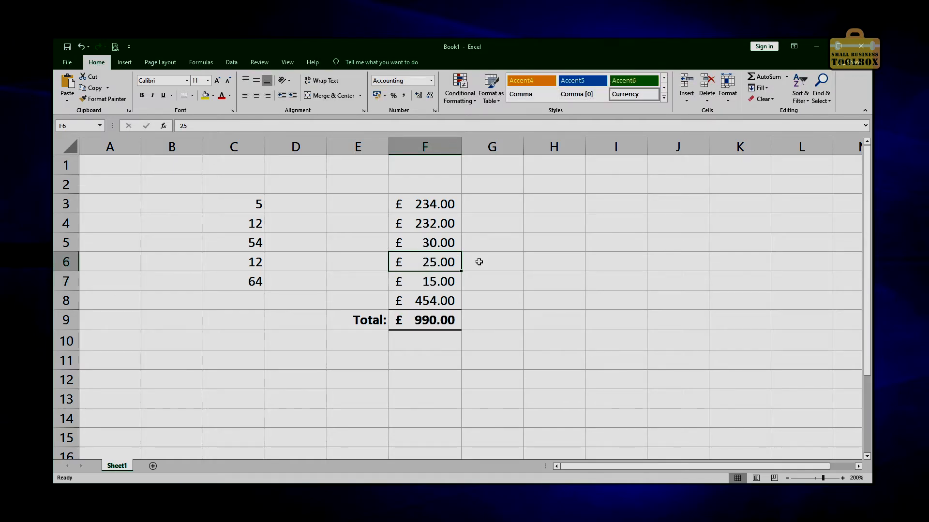
# Select the total in F9 and examine its SUM formula in the formula bar
pyautogui.click(442, 316)
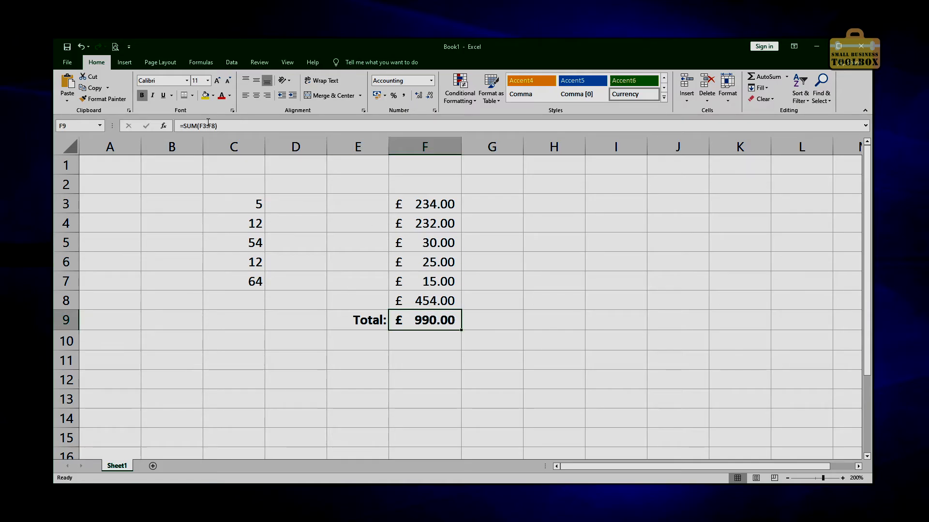
pyautogui.press('Down')
pyautogui.press('Down')
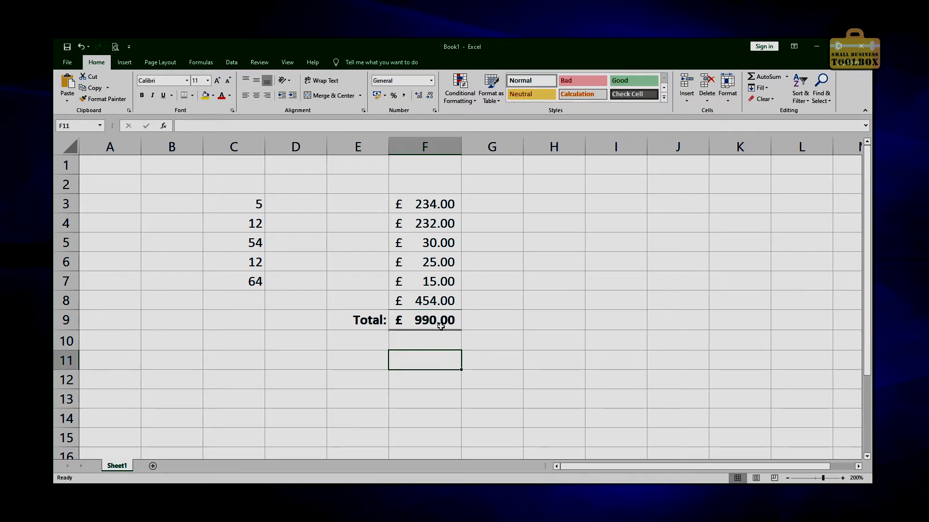
pyautogui.click(441, 327)
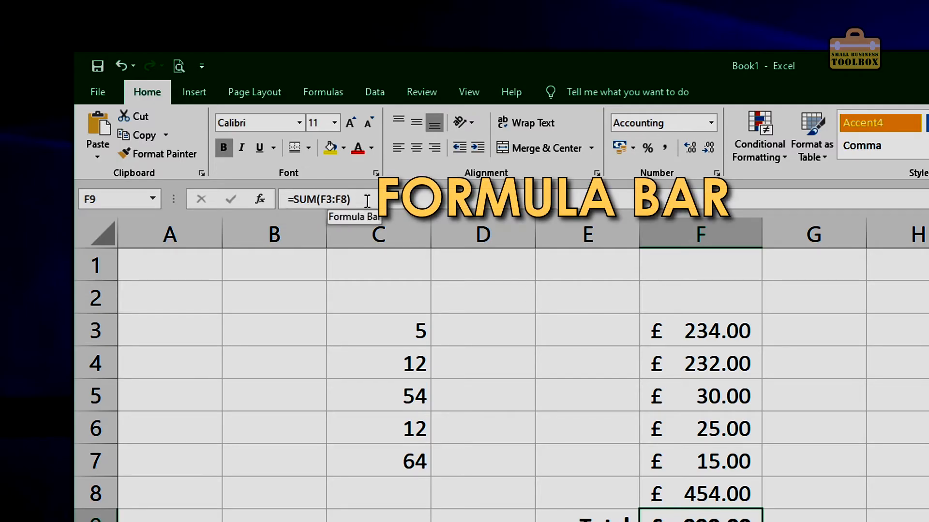
pyautogui.click(726, 521)
pyautogui.click(731, 521)
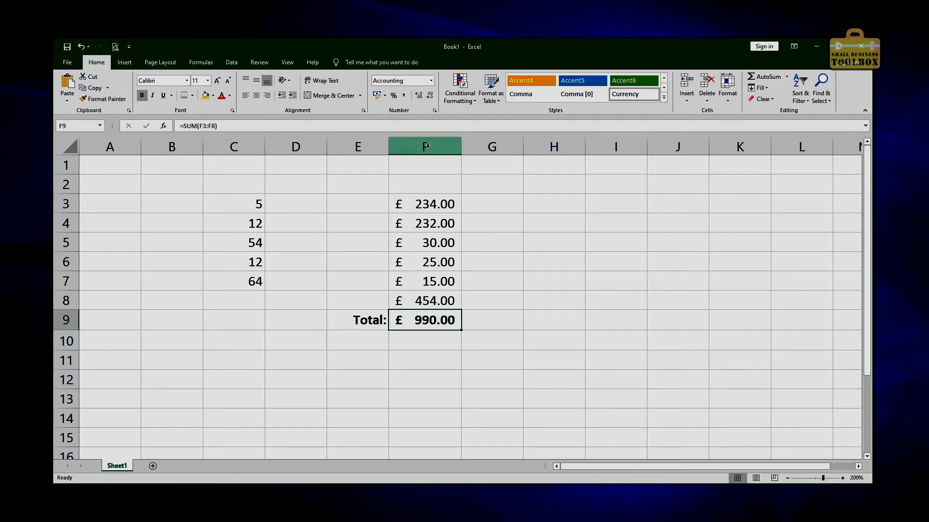
# Check the first and last cells of the summed range, F3 and F8, against the SUM formula in F9
pyautogui.click(431, 205)
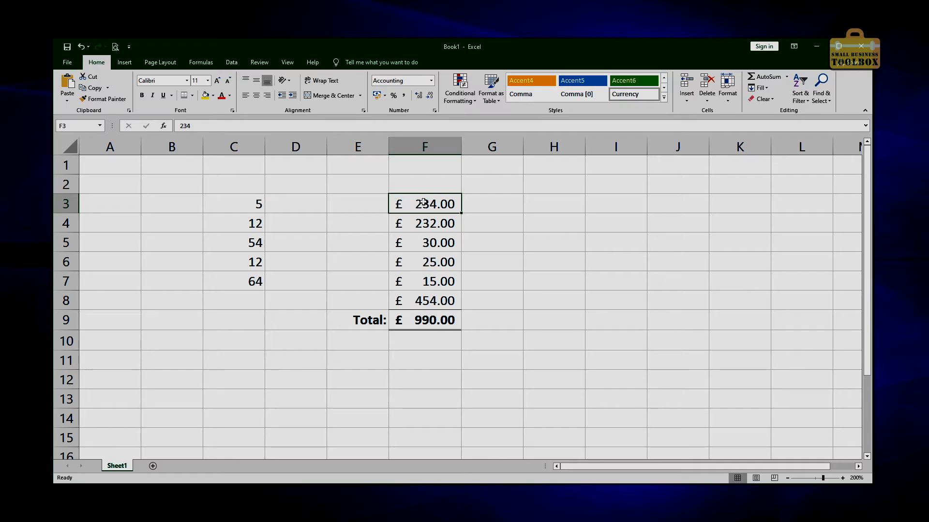
pyautogui.click(434, 303)
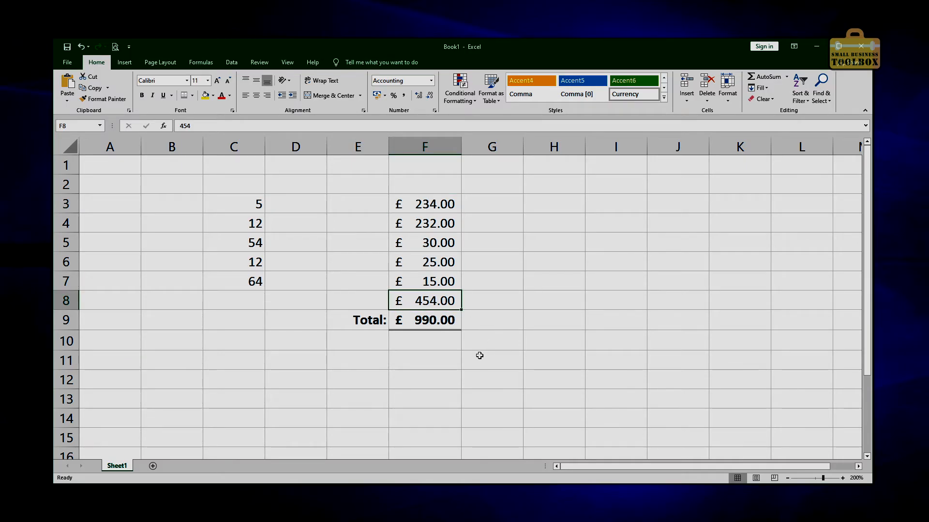
pyautogui.click(435, 325)
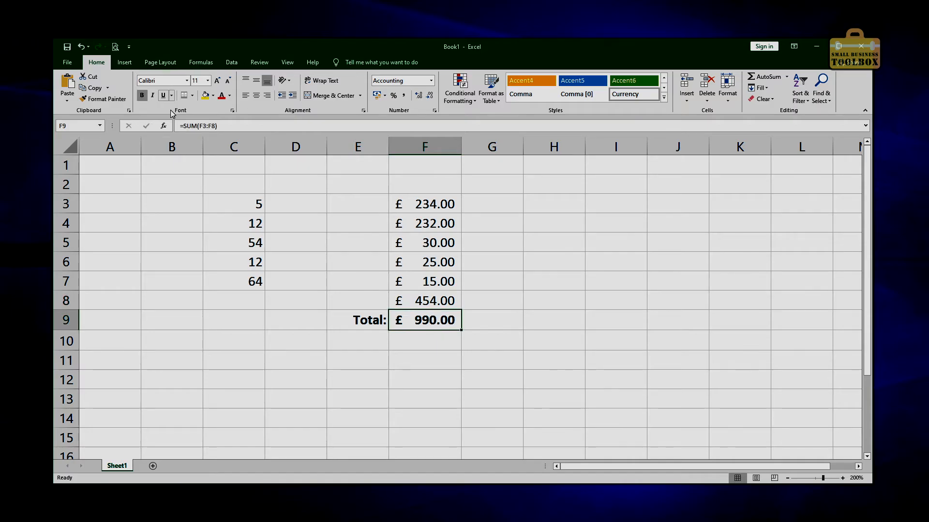
# Delete the values in F8 and F7
pyautogui.click(439, 301)
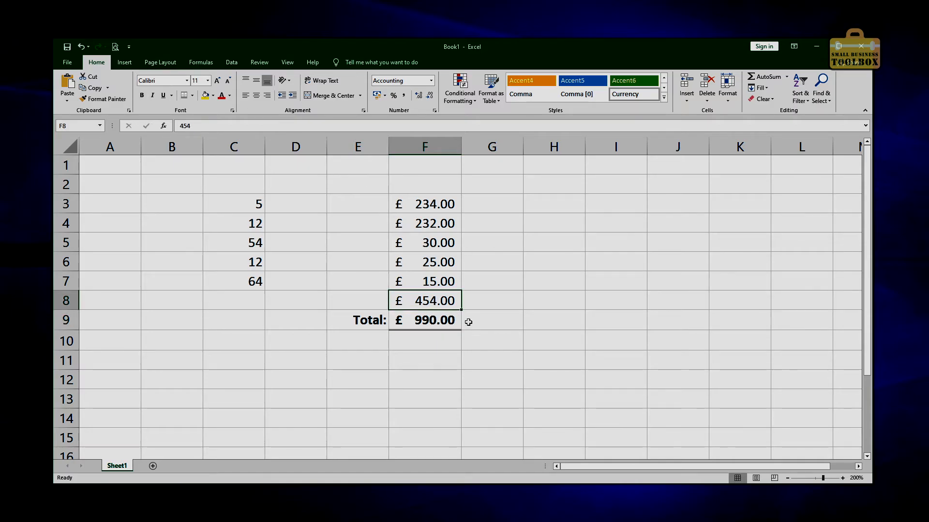
pyautogui.press('Delete')
pyautogui.press('Up')
pyautogui.press('Delete')
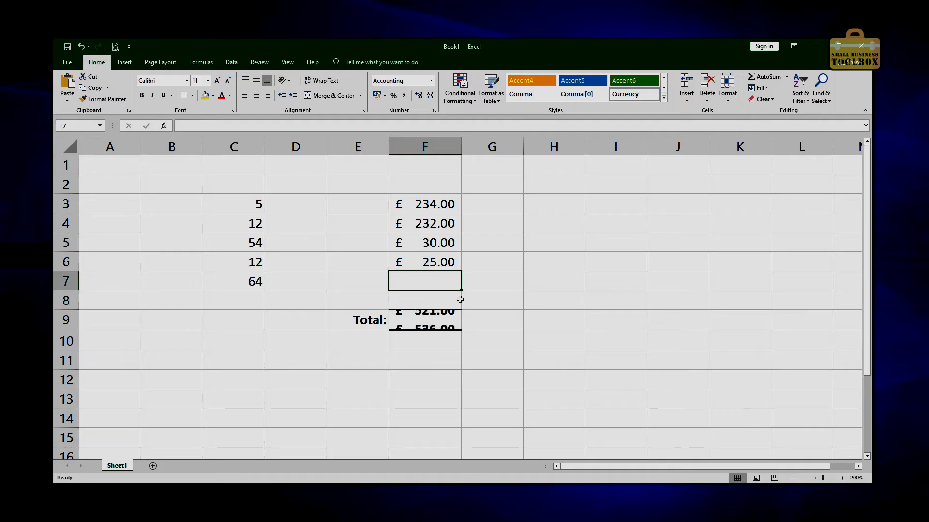
pyautogui.click(481, 308)
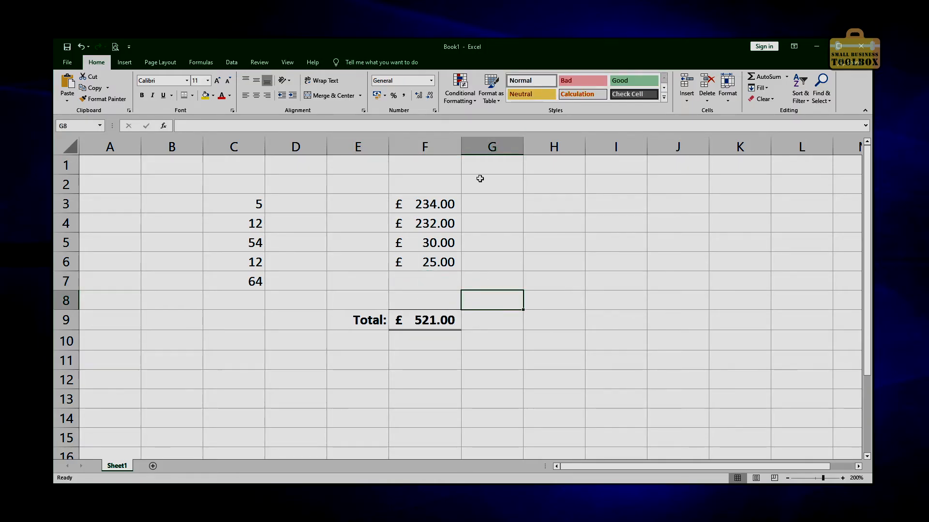
# Examine the values in F3:F6 and the blank cells F7 and F8 above the total
pyautogui.moveTo(430, 203); pyautogui.dragTo(429, 262)
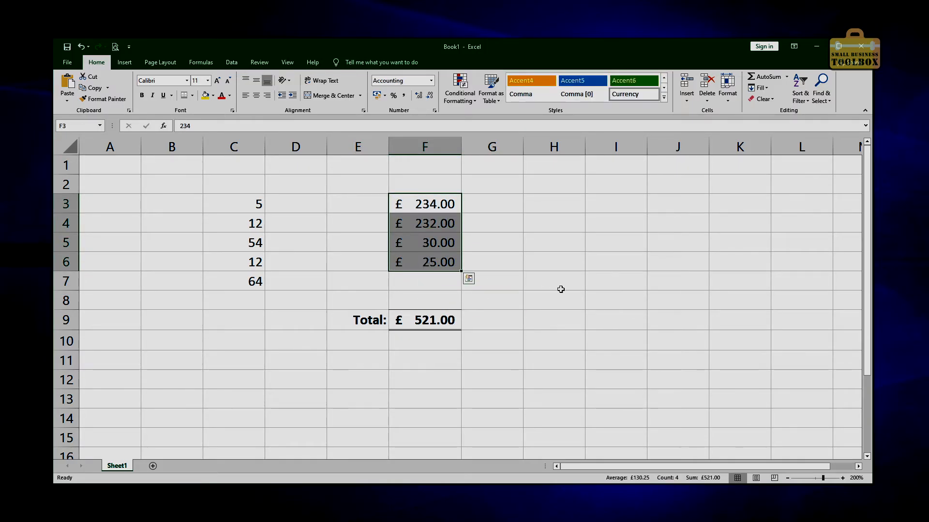
pyautogui.click(434, 284)
pyautogui.click(433, 304)
pyautogui.click(437, 284)
pyautogui.click(436, 298)
pyautogui.click(434, 279)
pyautogui.click(432, 302)
pyautogui.click(424, 282)
pyautogui.click(427, 296)
pyautogui.click(428, 285)
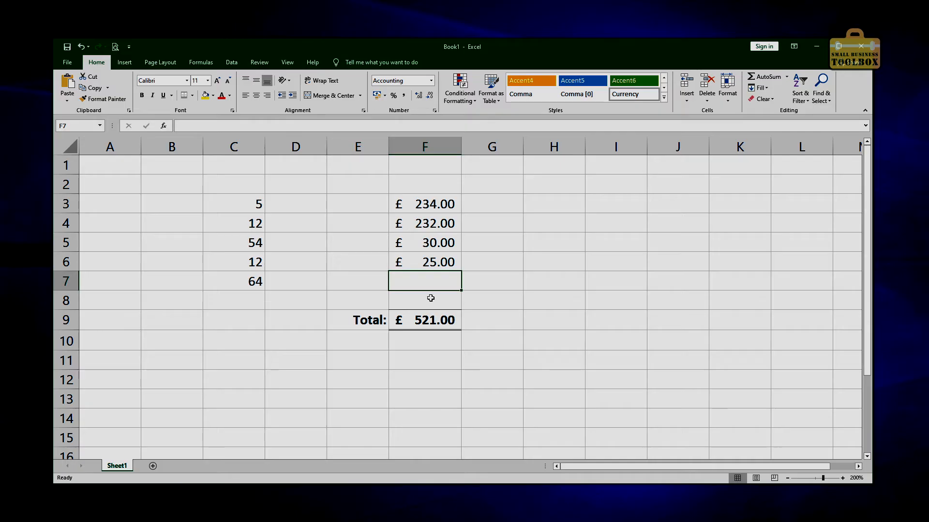
pyautogui.click(431, 300)
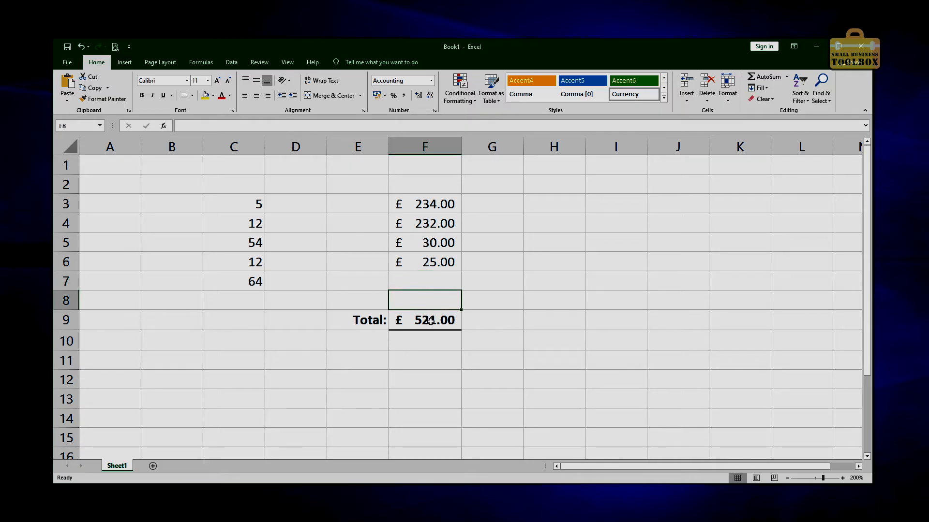
# Shorten the range of the SUM formula in F9 to F3:F6
pyautogui.click(427, 320)
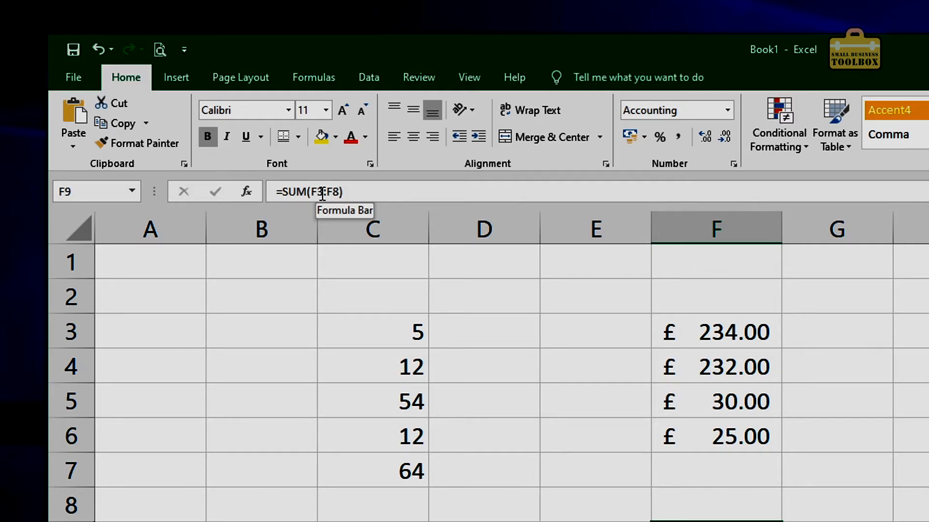
pyautogui.click(327, 192)
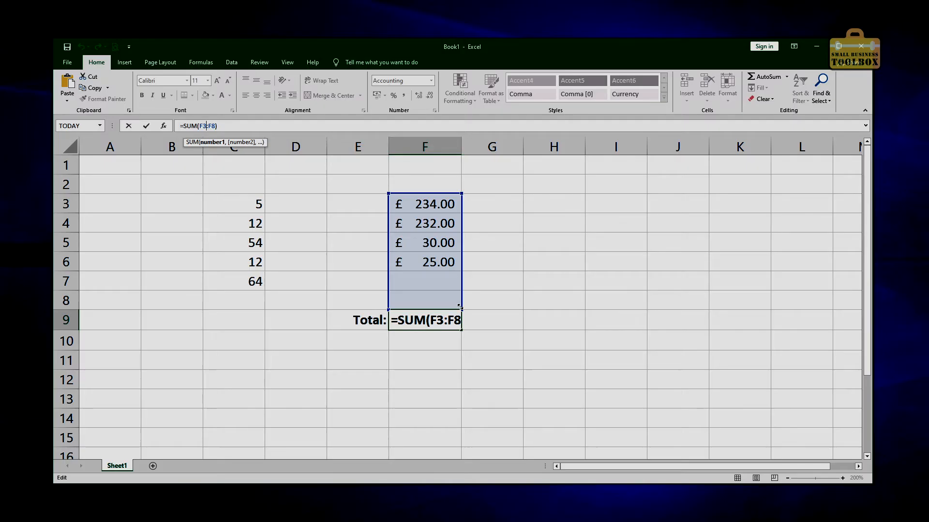
pyautogui.moveTo(460, 306); pyautogui.dragTo(462, 271)
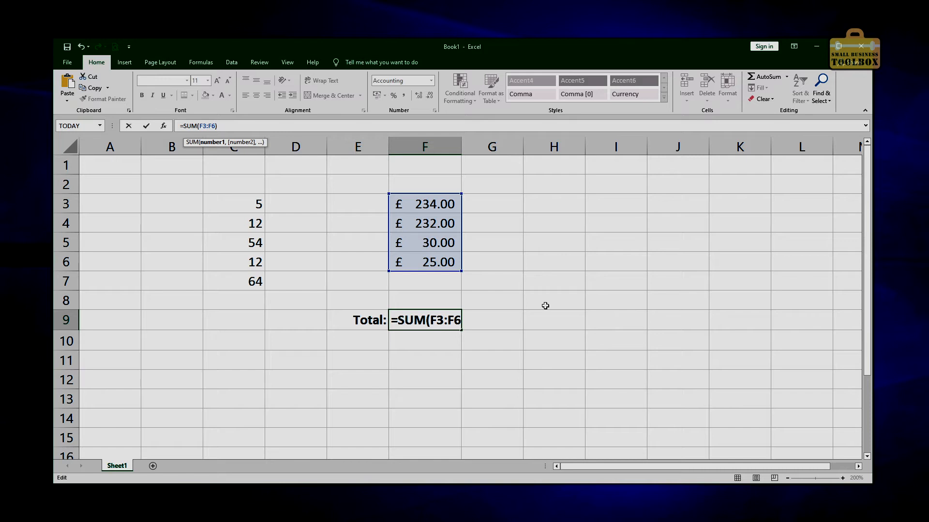
pyautogui.press('Return')
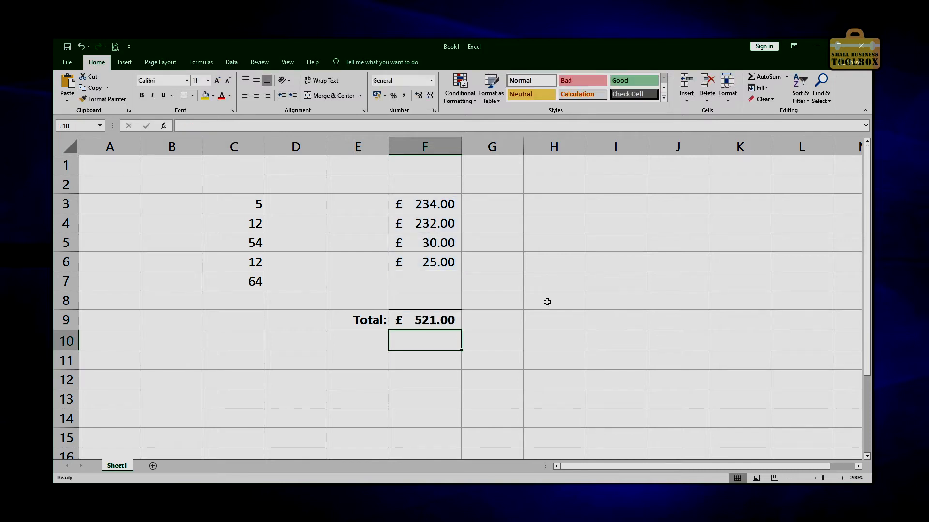
# Enter 56 in F8, the cell directly above the total
pyautogui.click(438, 315)
pyautogui.click(431, 286)
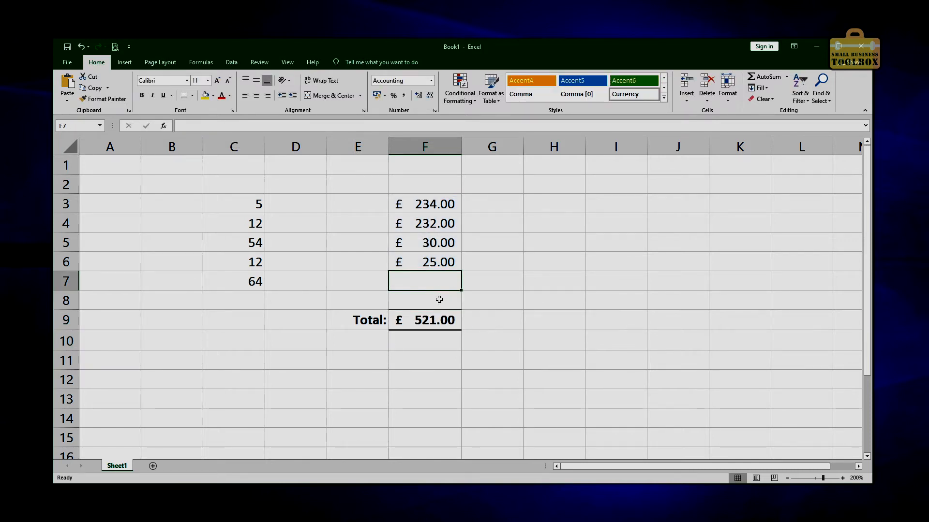
pyautogui.click(439, 299)
pyautogui.click(433, 282)
pyautogui.click(436, 300)
pyautogui.click(435, 282)
pyautogui.click(436, 293)
pyautogui.write('56')
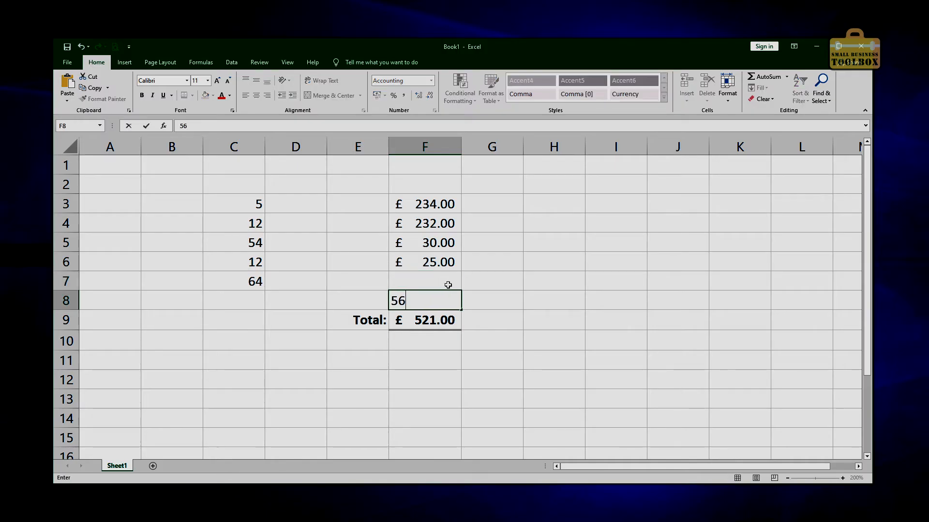
pyautogui.click(460, 288)
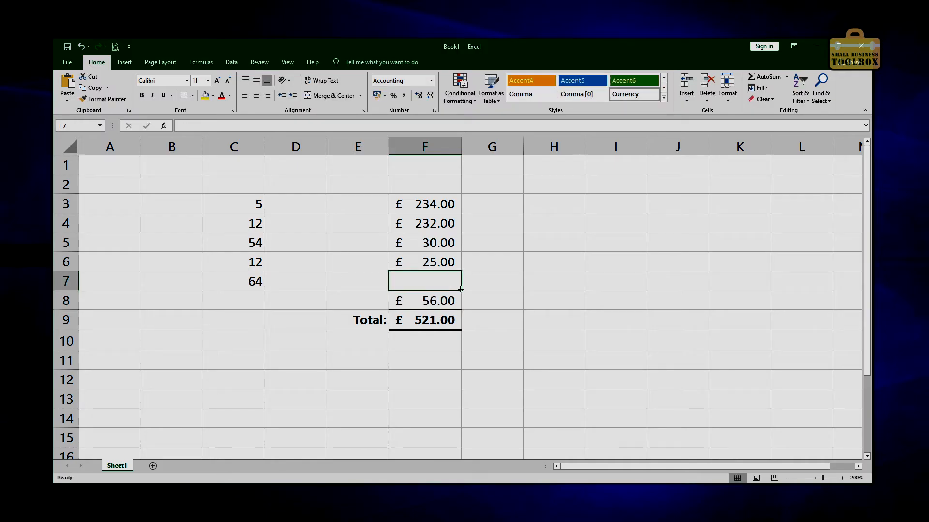
# Enter 34 in F7 and compare the values in column F with the range totalled in F9
pyautogui.click(438, 326)
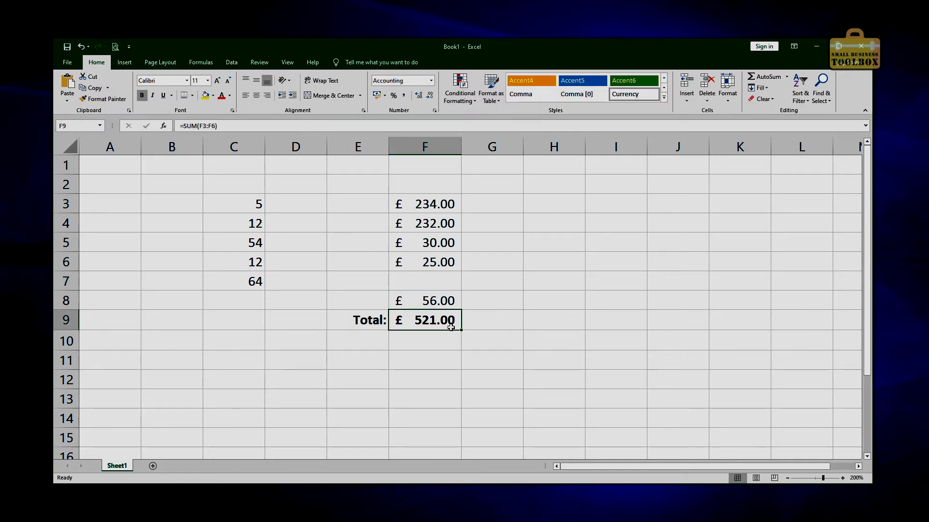
pyautogui.click(435, 300)
pyautogui.click(437, 319)
pyautogui.click(427, 204)
pyautogui.click(426, 265)
# Clear the values from the range F7:F8
pyautogui.moveTo(425, 282); pyautogui.dragTo(440, 304)
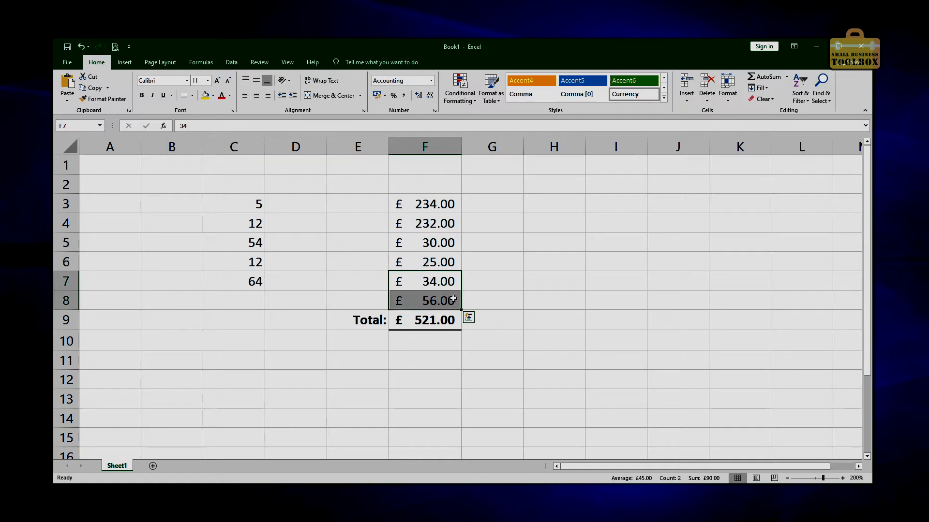
pyautogui.click(477, 282)
pyautogui.press('Delete')
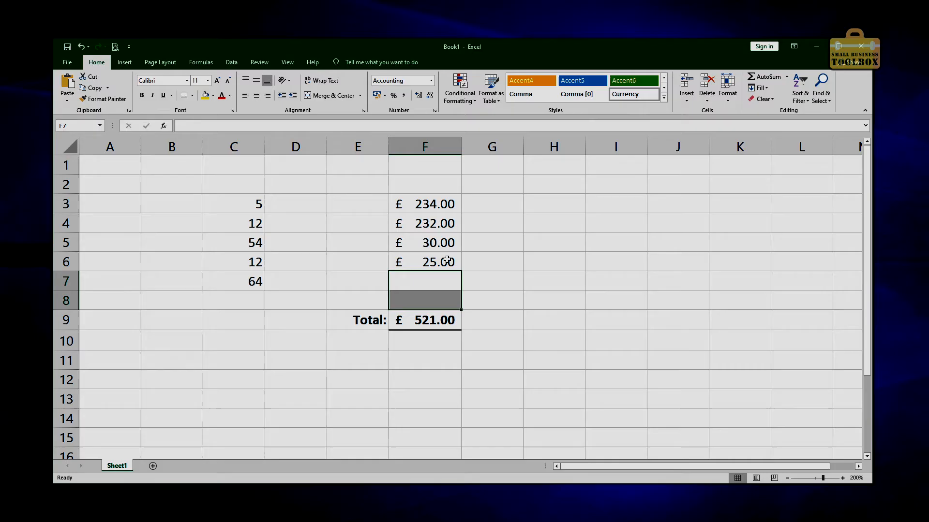
pyautogui.press('Up')
# Extend the range of the SUM formula in F9 to F3:F8
pyautogui.click(555, 399)
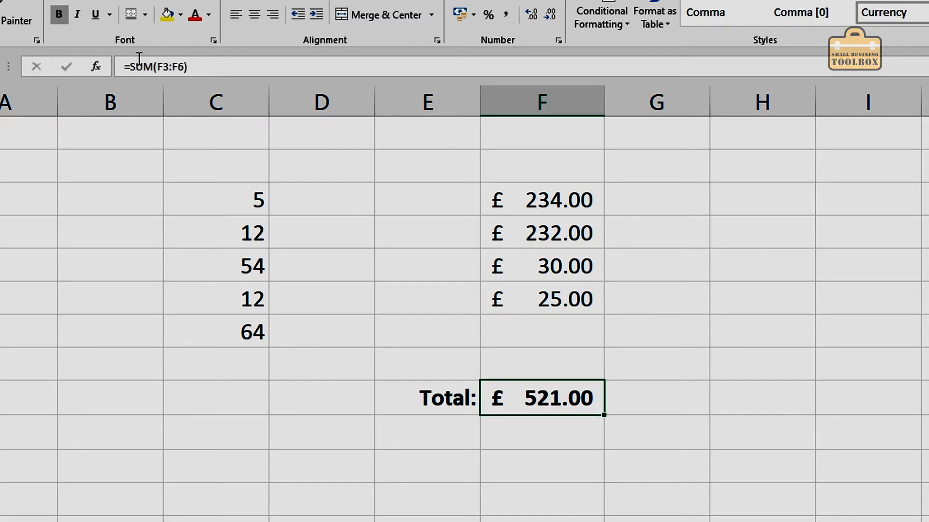
pyautogui.click(172, 67)
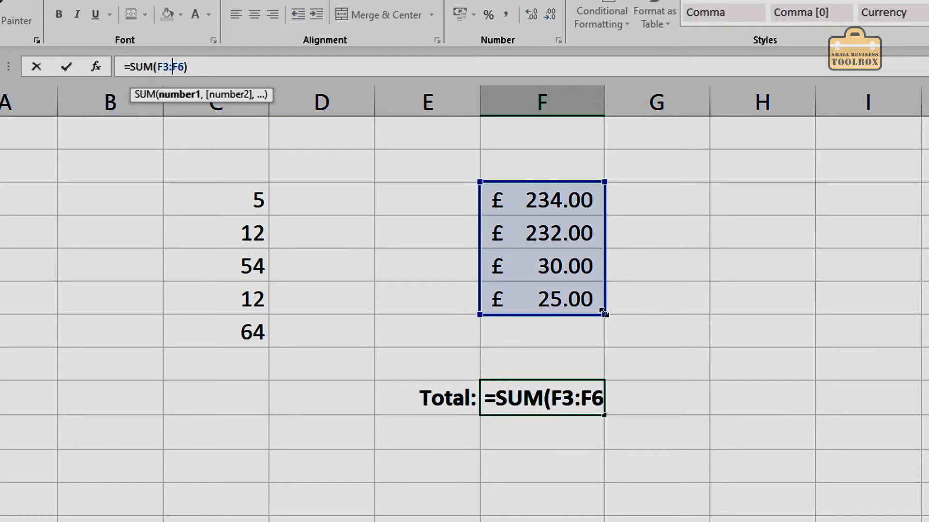
pyautogui.moveTo(605, 319); pyautogui.dragTo(604, 371)
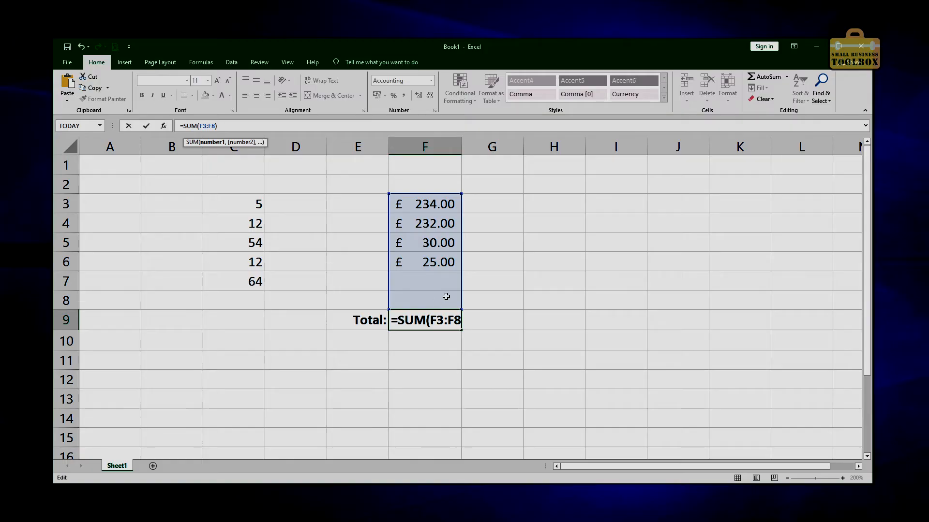
pyautogui.press('Return')
# Enter 34 in both F7 and F8, and select the total in F9 to check it
pyautogui.press('Up')
pyautogui.press('Up')
pyautogui.press('Up')
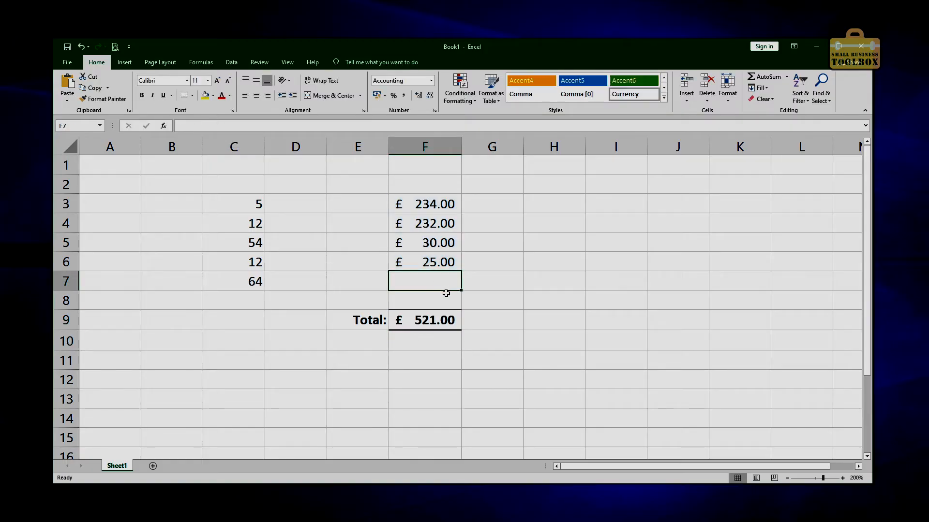
pyautogui.write('34')
pyautogui.press('Return')
pyautogui.write('34')
pyautogui.press('Up')
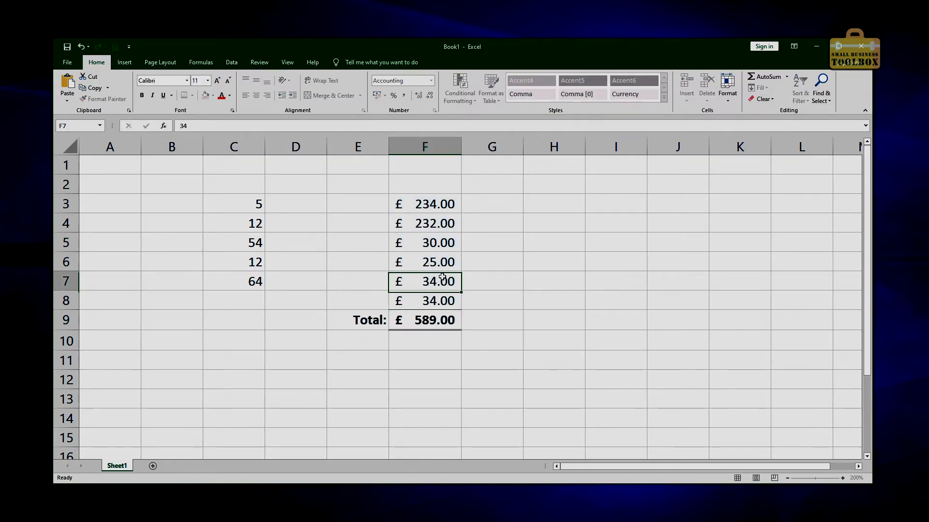
pyautogui.press('Down')
pyautogui.press('Down')
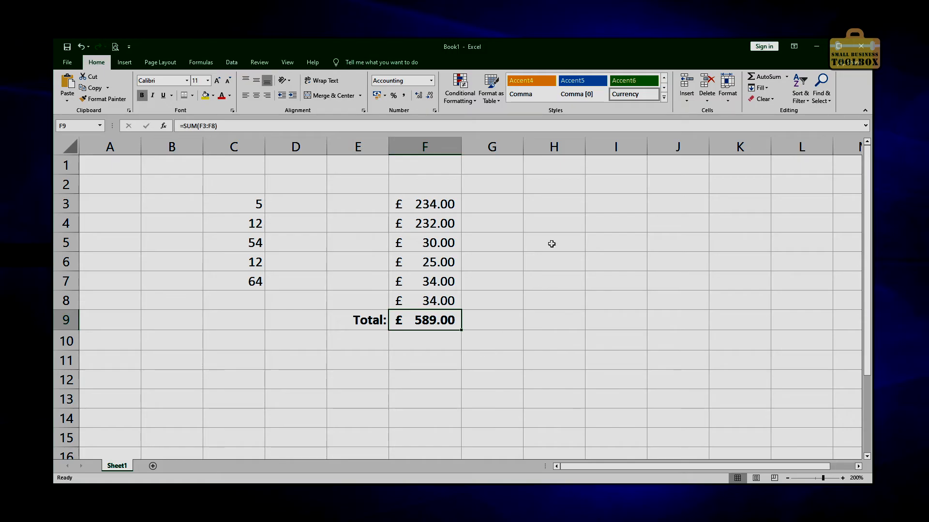
# Enter 3453, 23433, 2344, 23232, 6564 and 2323 in cells H3 to H8
pyautogui.click(540, 207)
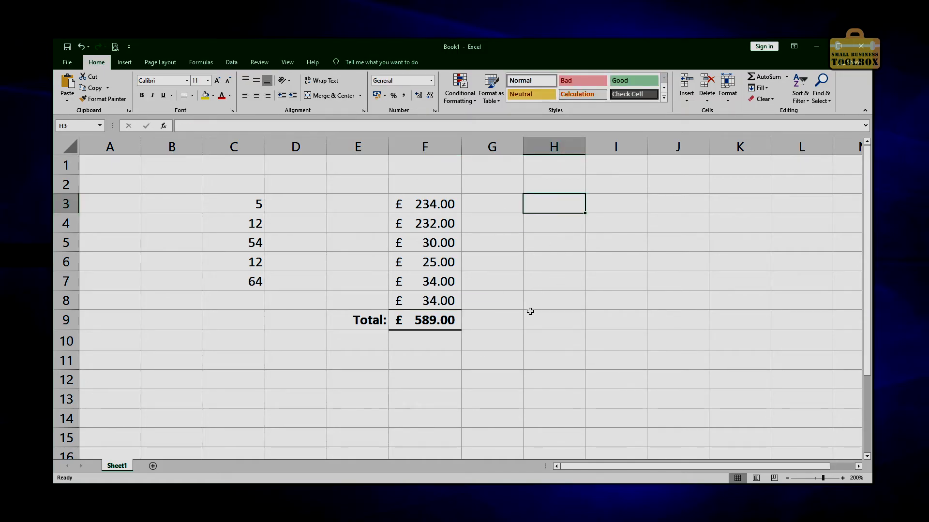
pyautogui.write('3453')
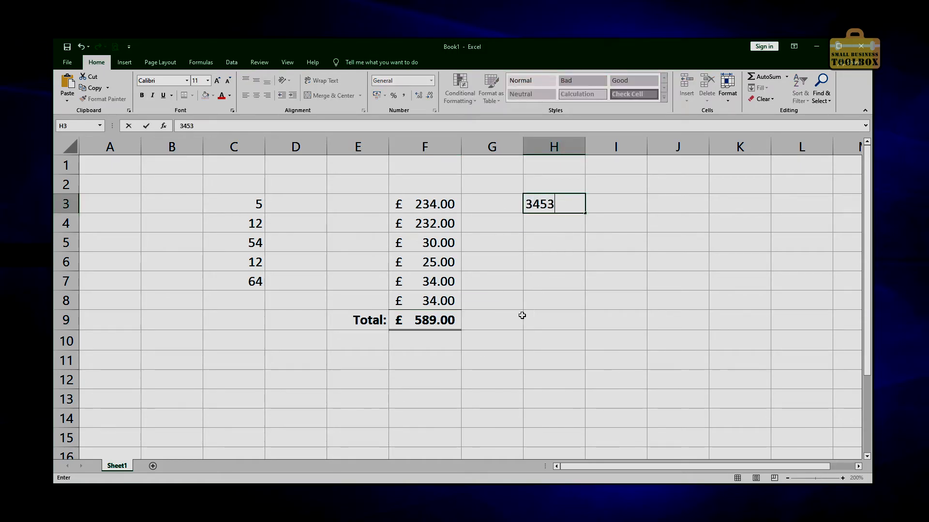
pyautogui.press('Return')
pyautogui.write('23433')
pyautogui.press('Return')
pyautogui.write('2344')
pyautogui.press('Return')
pyautogui.write('23232')
pyautogui.press('Return')
pyautogui.write('6564')
pyautogui.press('Return')
pyautogui.write('2323')
pyautogui.press('Return')
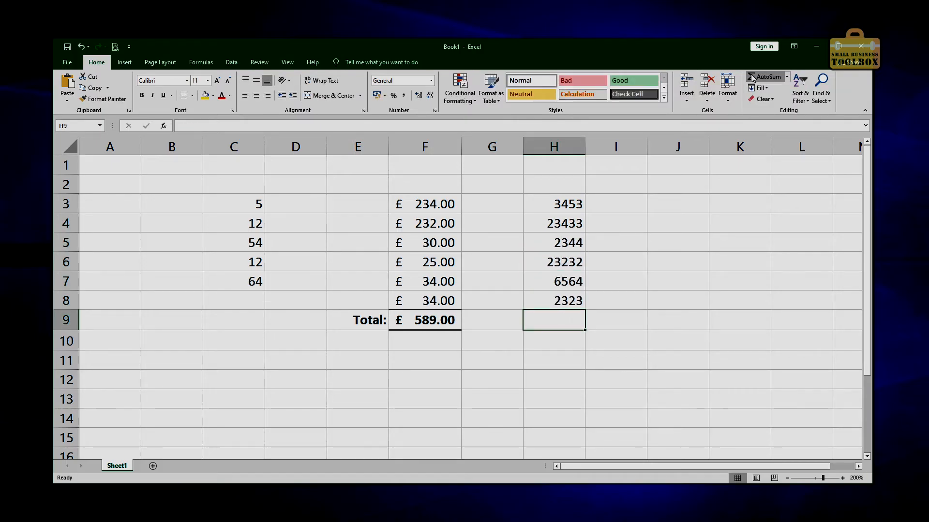
# Total H3:H8 in H9 with AutoSum and review the summed cells
pyautogui.click(760, 79)
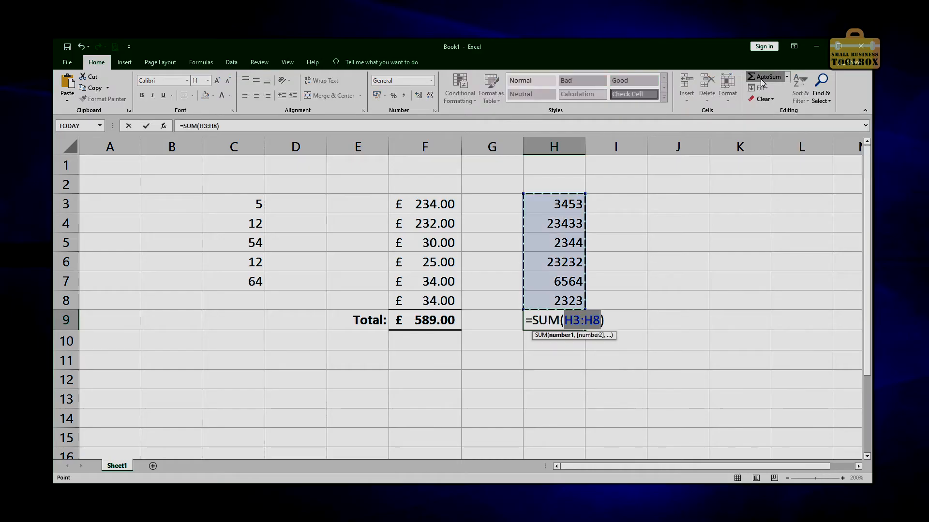
pyautogui.press('Return')
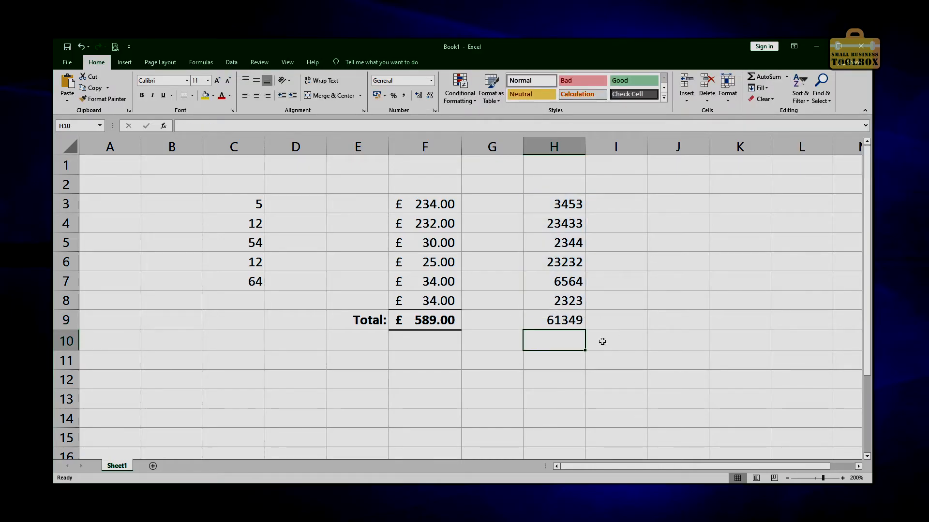
pyautogui.moveTo(559, 199); pyautogui.dragTo(548, 305)
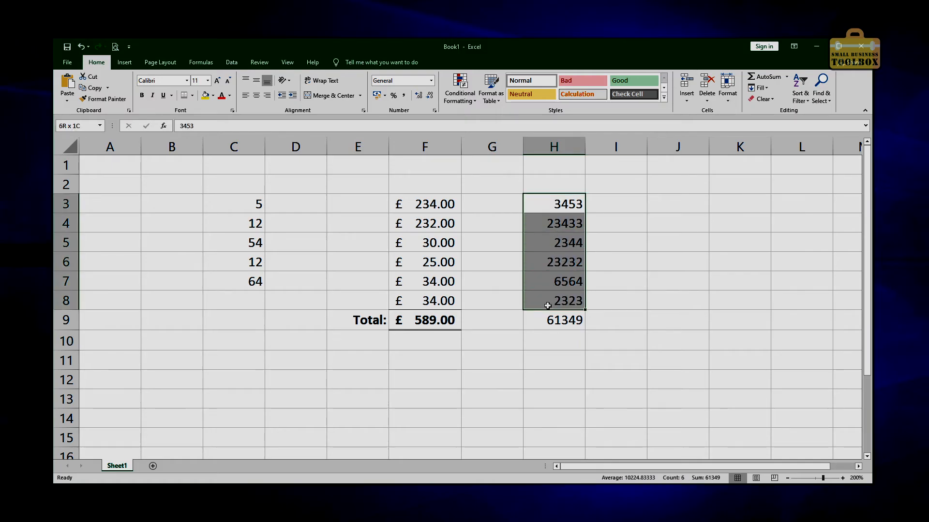
pyautogui.click(558, 346)
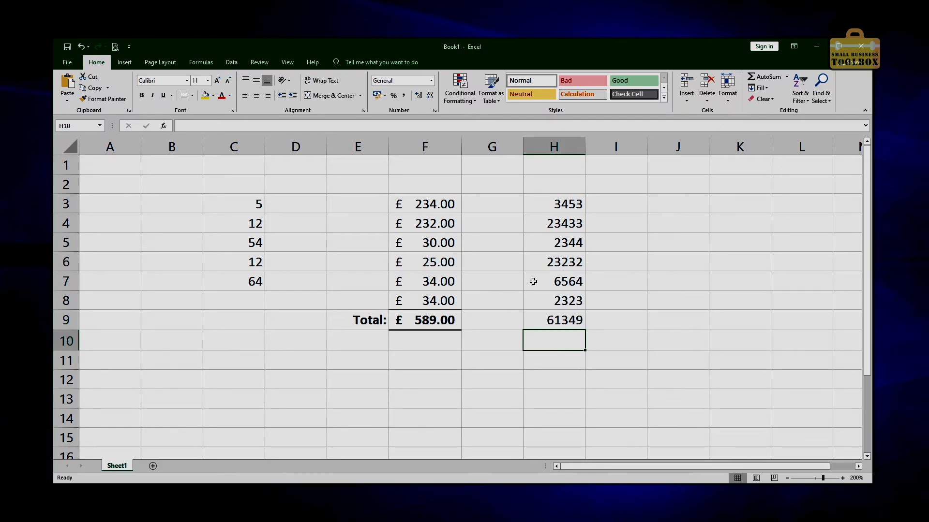
pyautogui.press('Up')
pyautogui.press('Up')
# Copy the formatting of F3:F9 onto H3:H9 with Format Painter
pyautogui.moveTo(427, 200); pyautogui.dragTo(411, 318)
pyautogui.moveTo(580, 453); pyautogui.dragTo(581, 452)
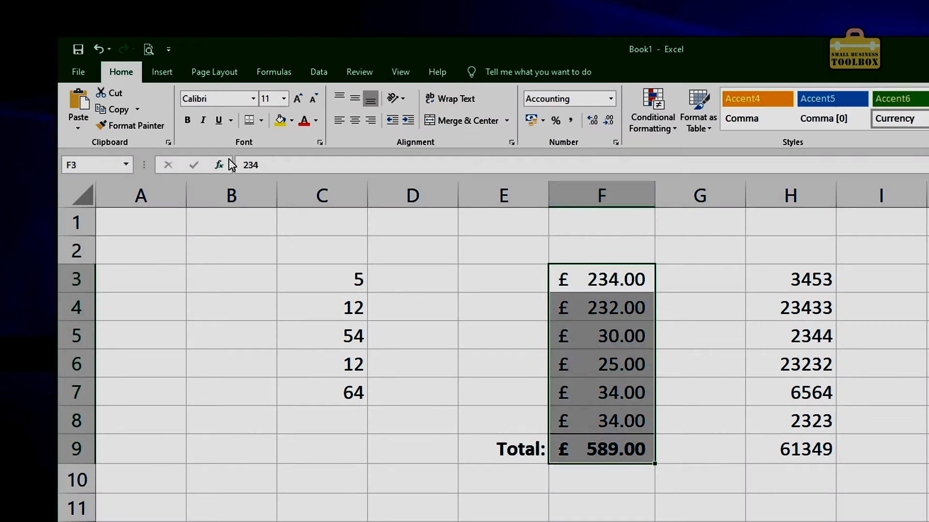
pyautogui.click(135, 127)
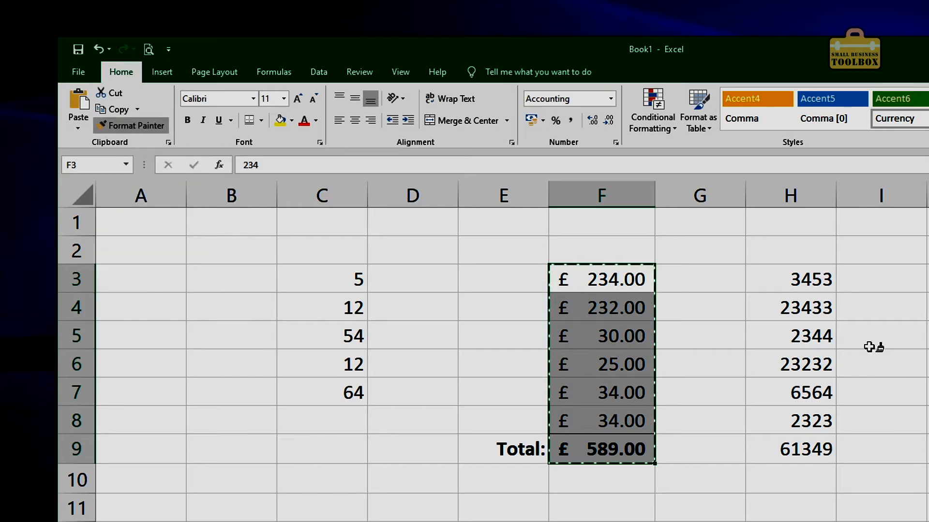
pyautogui.moveTo(808, 276)
pyautogui.mouseDown()
pyautogui.moveTo(825, 335)
pyautogui.moveTo(787, 450)
pyautogui.mouseUp()
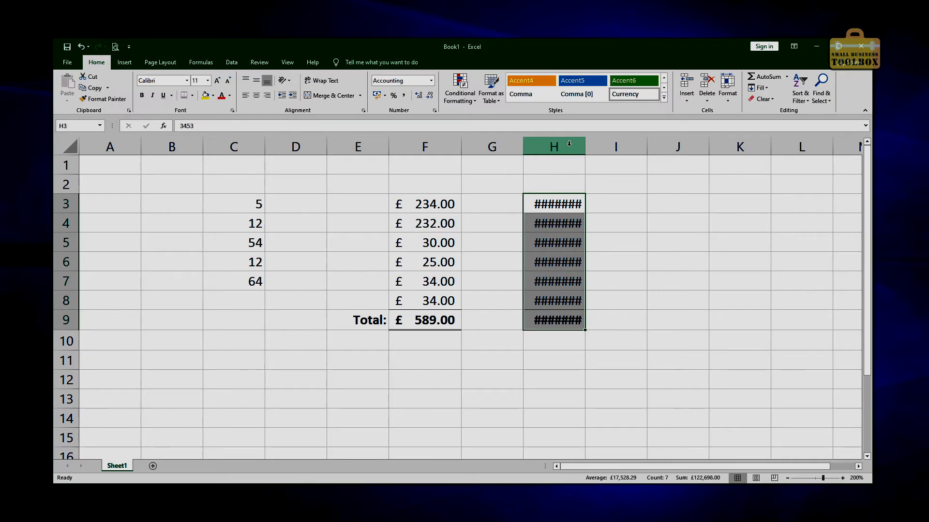
# Widen column H until its currency values fit in the cells
pyautogui.click(551, 357)
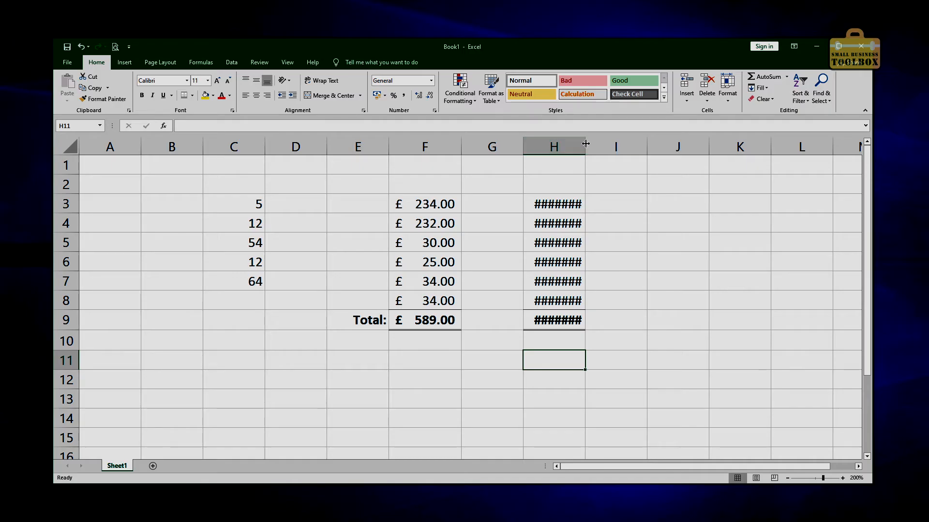
pyautogui.moveTo(585, 145); pyautogui.dragTo(599, 145)
pyautogui.moveTo(600, 144)
pyautogui.mouseDown()
pyautogui.moveTo(615, 145)
pyautogui.moveTo(575, 145)
pyautogui.moveTo(630, 145)
pyautogui.moveTo(602, 144)
pyautogui.mouseUp()
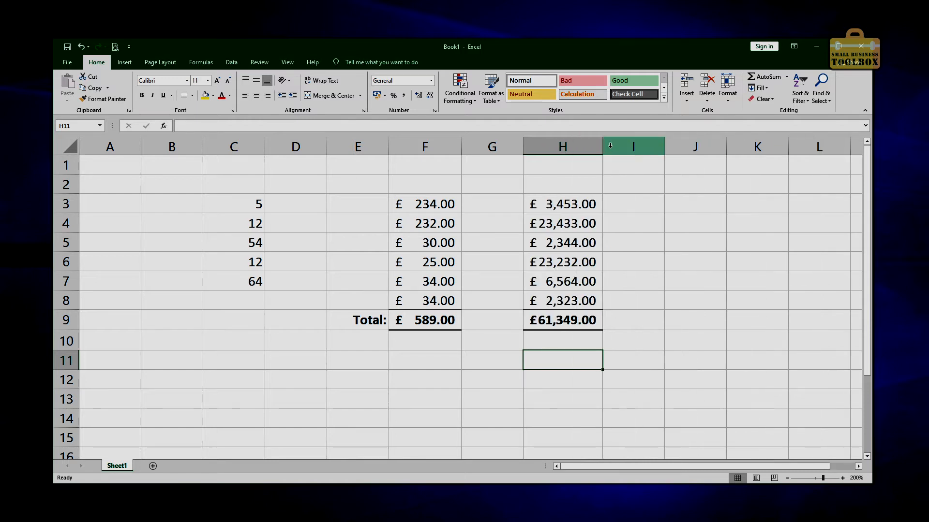
# Widen column F slightly, and narrow column H before auto-fitting its width to its contents
pyautogui.moveTo(461, 145)
pyautogui.mouseDown()
pyautogui.moveTo(421, 145)
pyautogui.moveTo(469, 147)
pyautogui.mouseUp()
pyautogui.moveTo(605, 147); pyautogui.dragTo(598, 151)
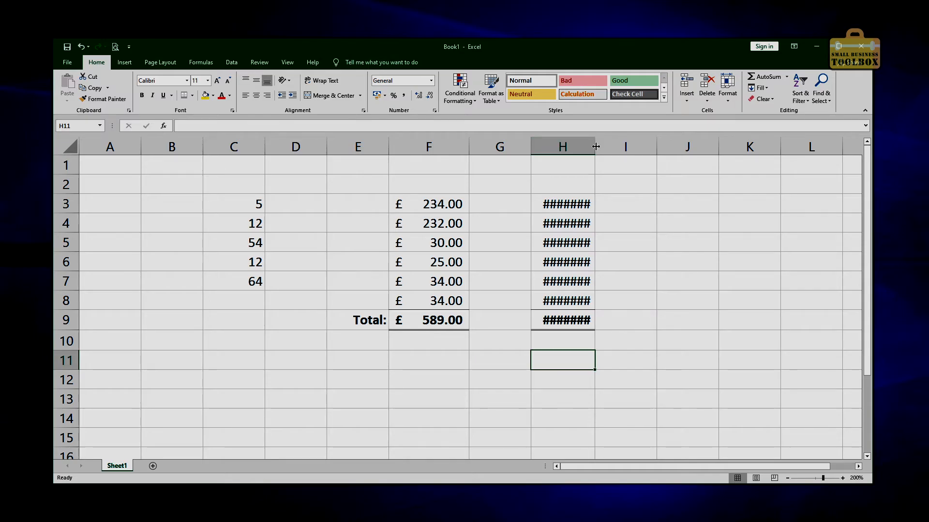
pyautogui.doubleClick(596, 146)
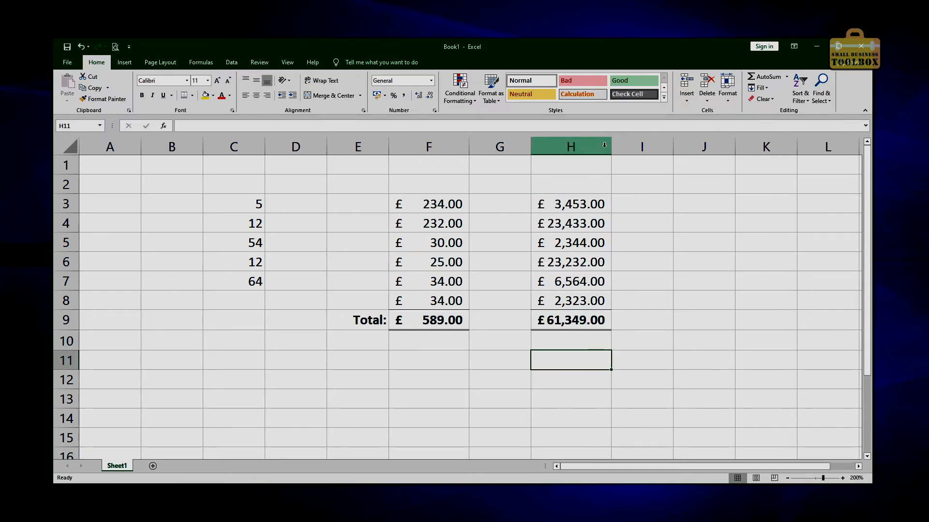
# Narrow column F and auto-fit it to its contents, and likewise shrink row 3 and auto-fit its height
pyautogui.click(435, 219)
pyautogui.moveTo(469, 147); pyautogui.dragTo(416, 146)
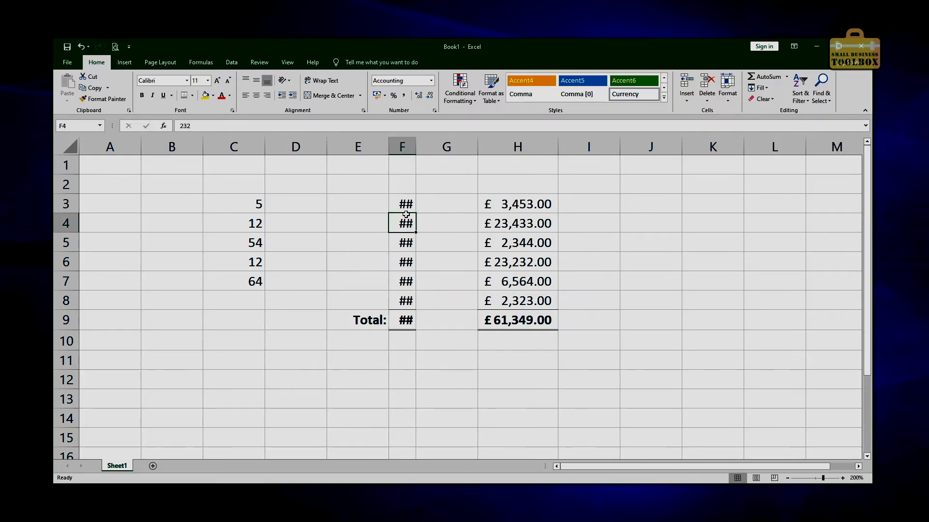
pyautogui.doubleClick(417, 146)
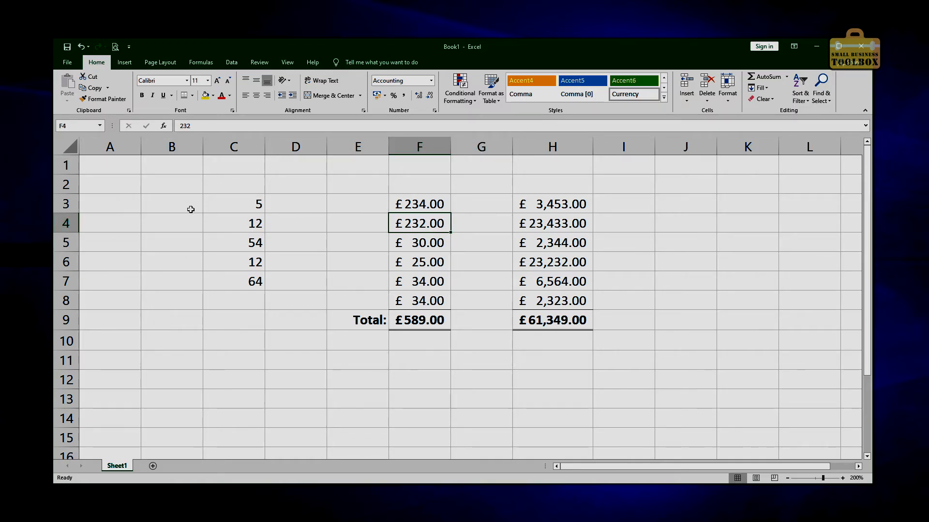
pyautogui.moveTo(65, 214); pyautogui.dragTo(66, 202)
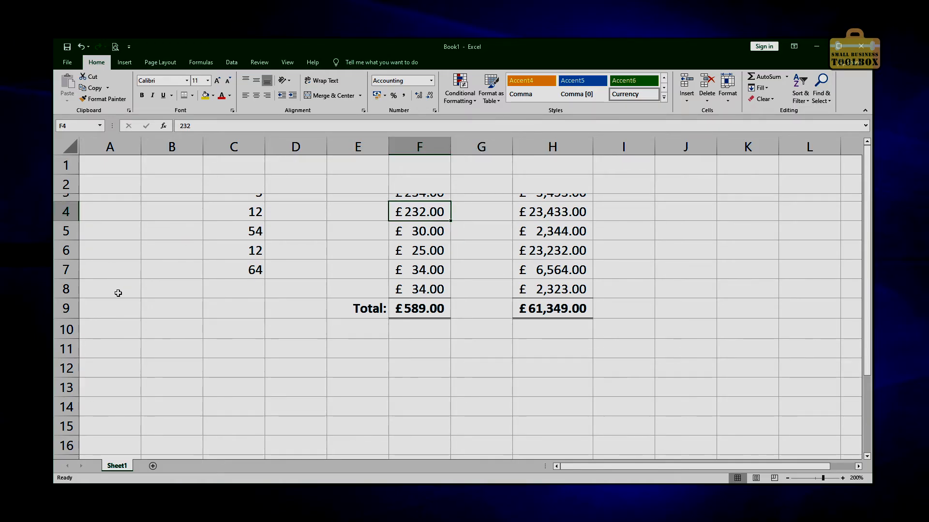
pyautogui.doubleClick(72, 203)
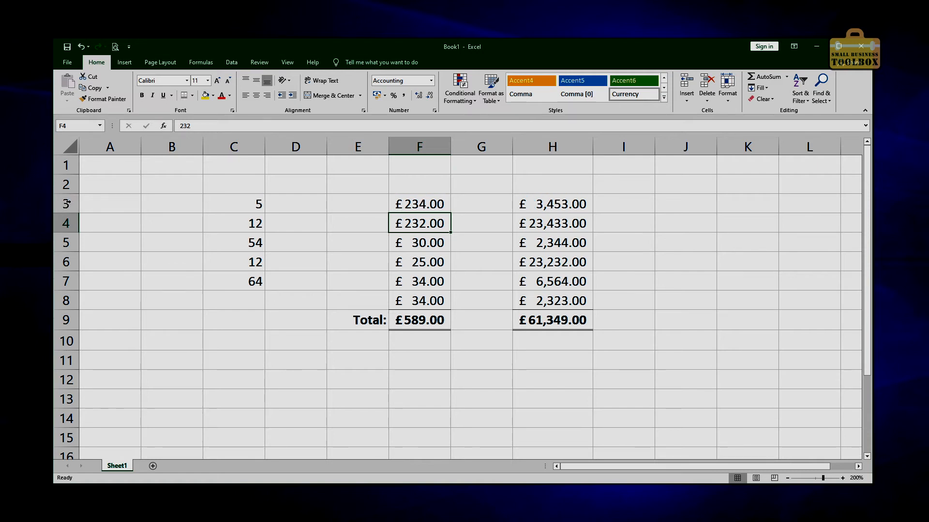
# Compare what cells F3, F9, H3, H8 and H9 contain, telling plain numbers from total formulas
pyautogui.click(432, 198)
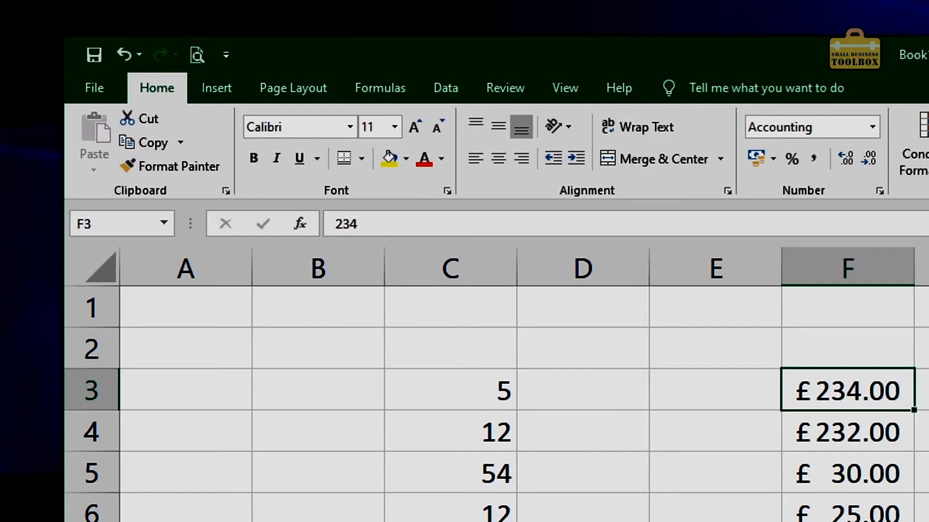
pyautogui.click(847, 521)
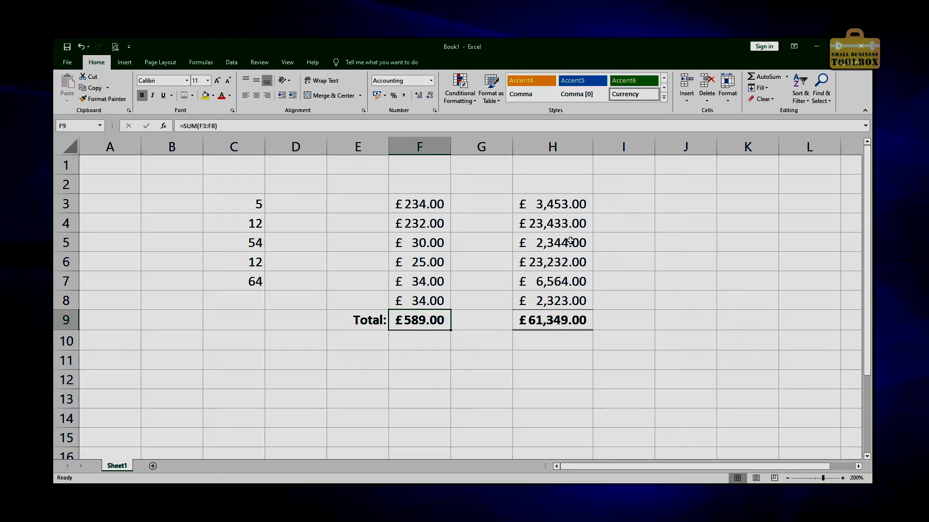
pyautogui.click(555, 325)
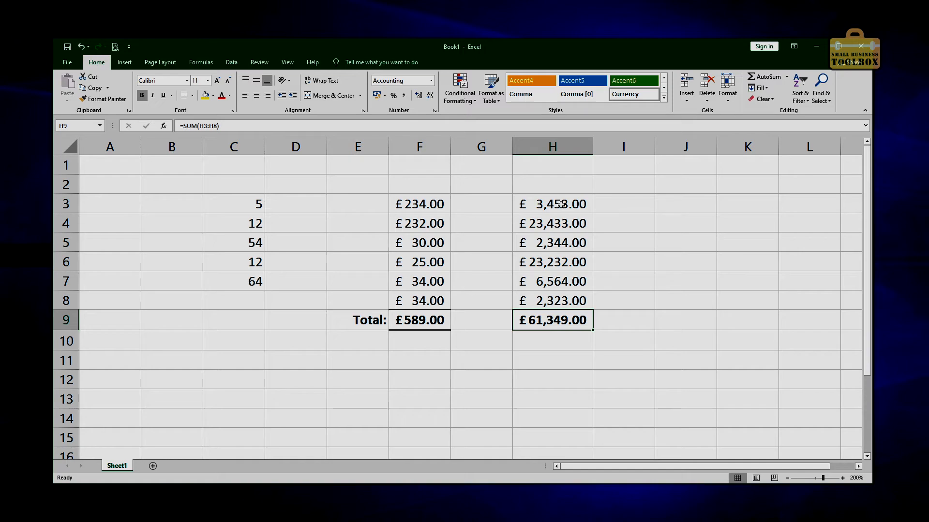
pyautogui.click(559, 204)
pyautogui.click(560, 302)
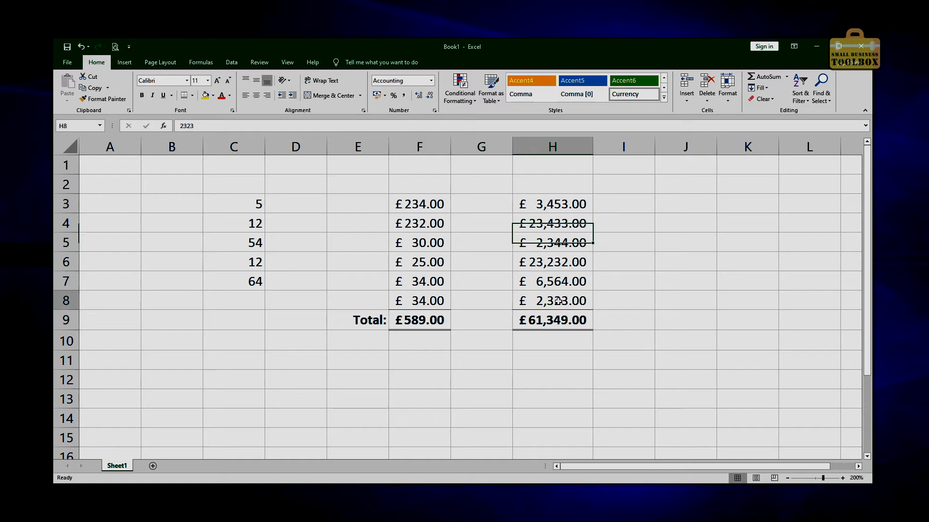
pyautogui.click(550, 324)
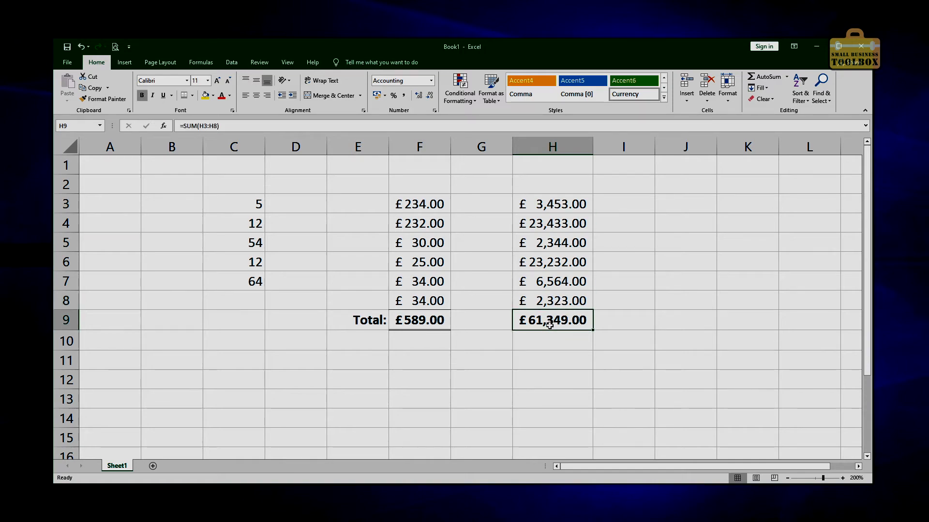
# Delete the total formula from cell H9
pyautogui.click(560, 358)
pyautogui.click(553, 323)
pyautogui.click(588, 382)
pyautogui.click(574, 325)
pyautogui.press('Delete')
pyautogui.click(649, 322)
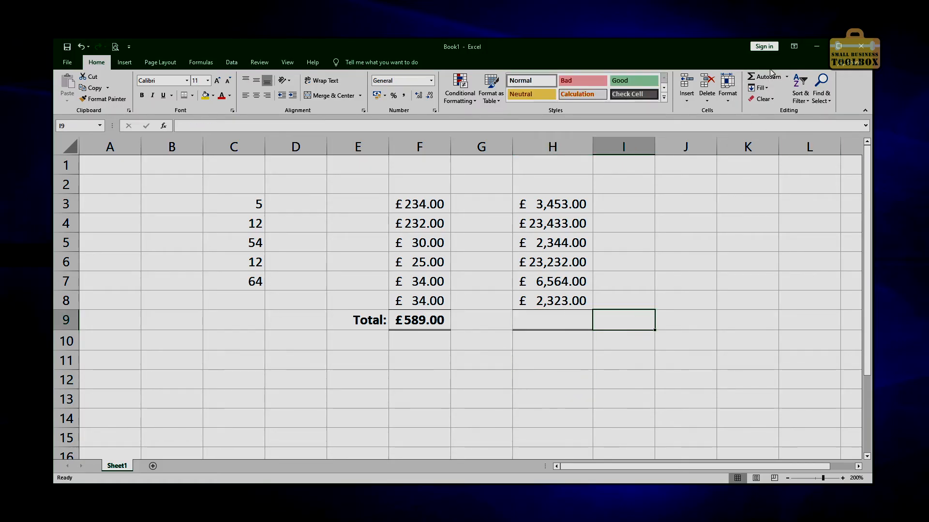
# Enter 15+65 without an equals sign in the empty total cell H9
pyautogui.click(551, 326)
pyautogui.click(552, 382)
pyautogui.click(555, 327)
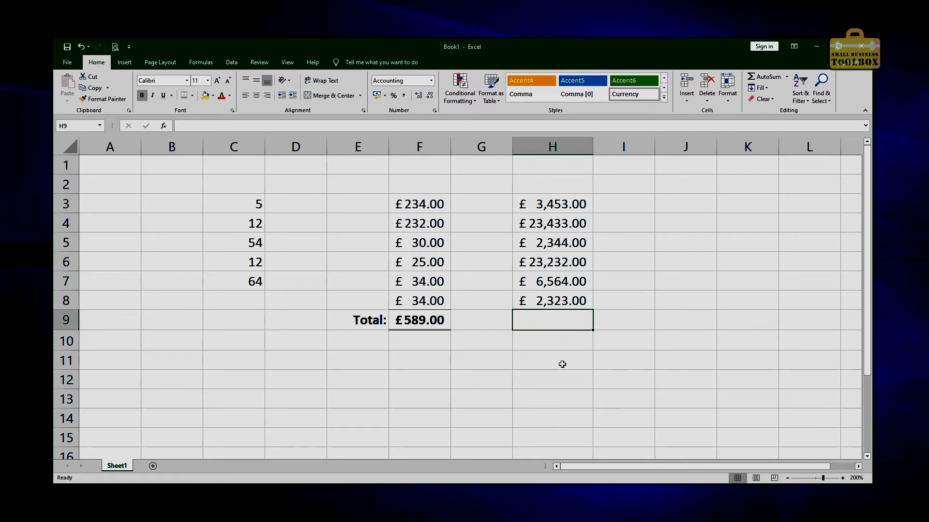
pyautogui.click(549, 355)
pyautogui.click(547, 319)
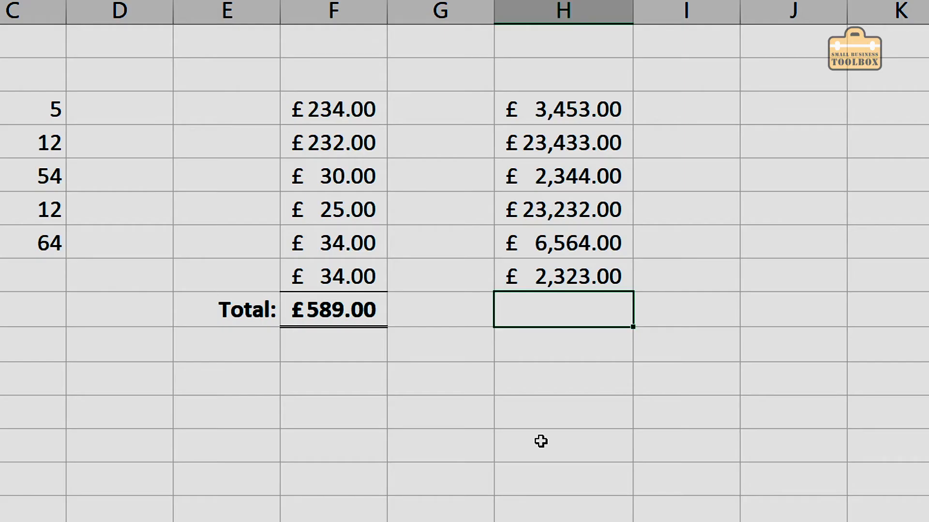
pyautogui.write('15')
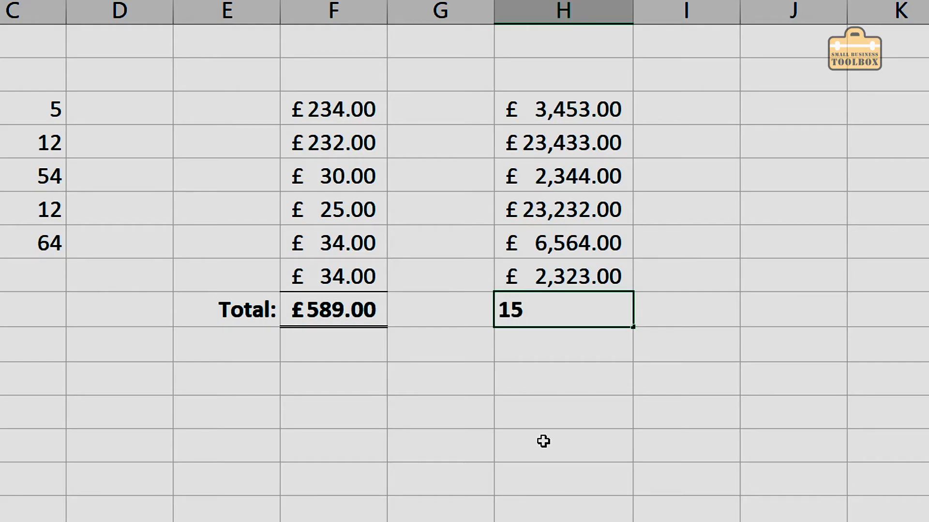
pyautogui.write('+65')
pyautogui.press('Return')
# Replace the entry in H9 with the formula =15+65
pyautogui.click(538, 436)
pyautogui.click(539, 298)
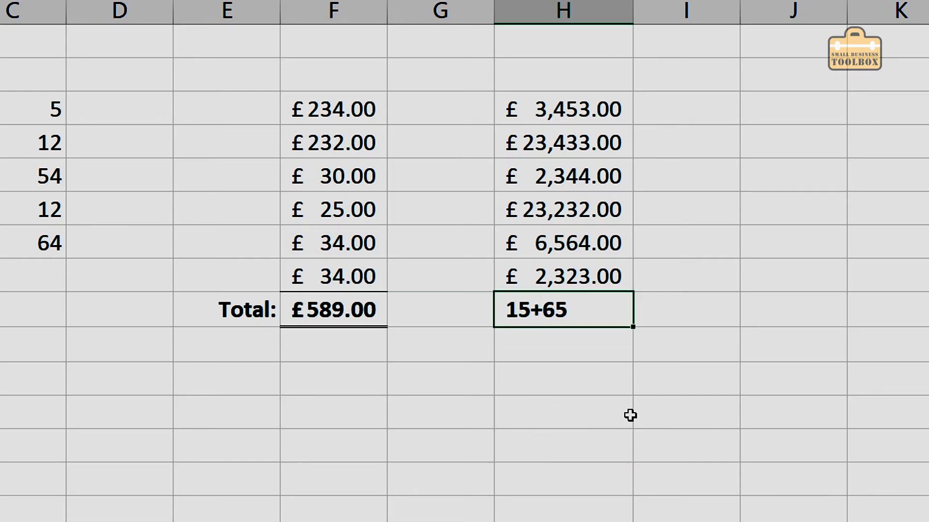
pyautogui.write('=15')
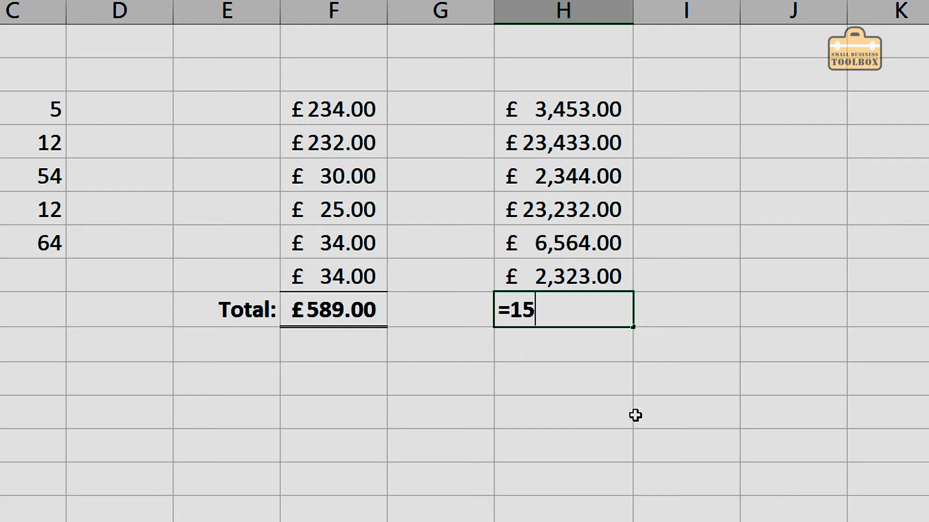
pyautogui.write('+655')
pyautogui.press('BackSpace')
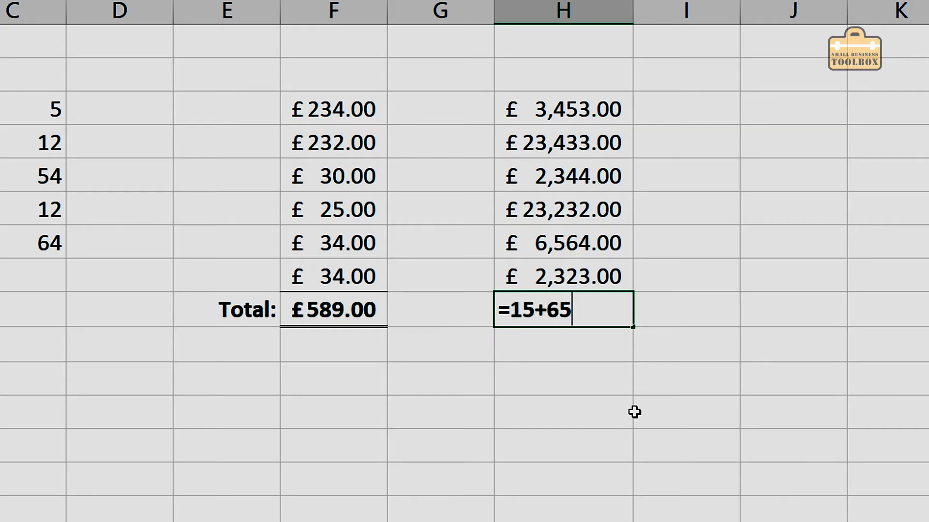
pyautogui.press('Return')
pyautogui.press('Up')
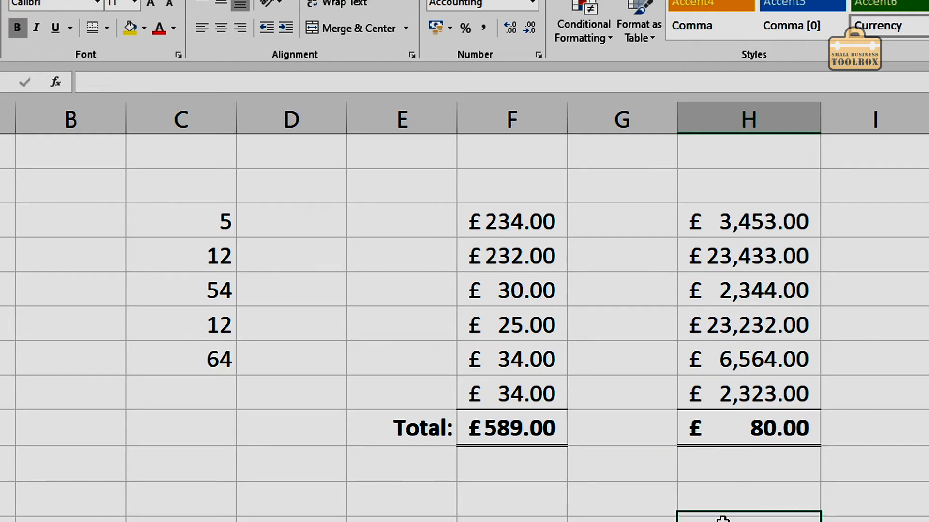
# Replace the formula in H9 with =H3+H4+H5+H6+H7+H8, adding the cell references one by one
pyautogui.click(740, 519)
pyautogui.click(742, 439)
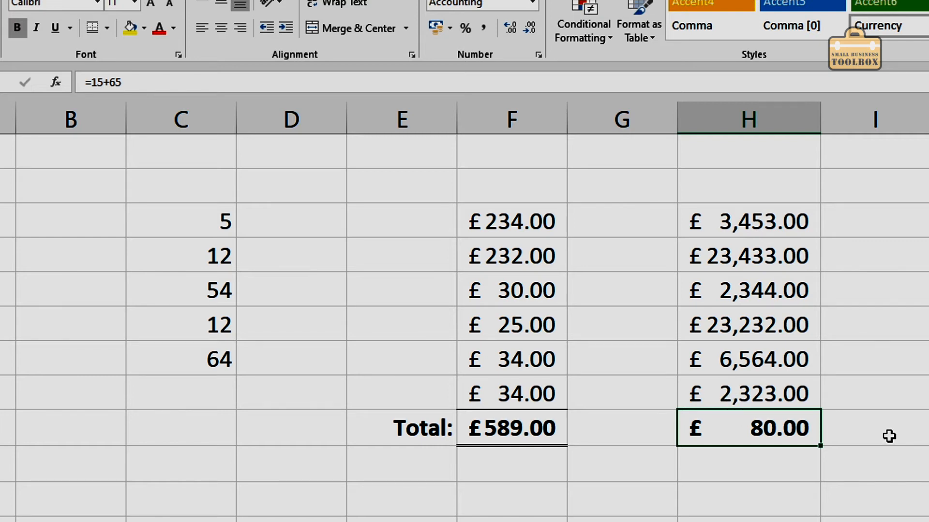
pyautogui.write('=')
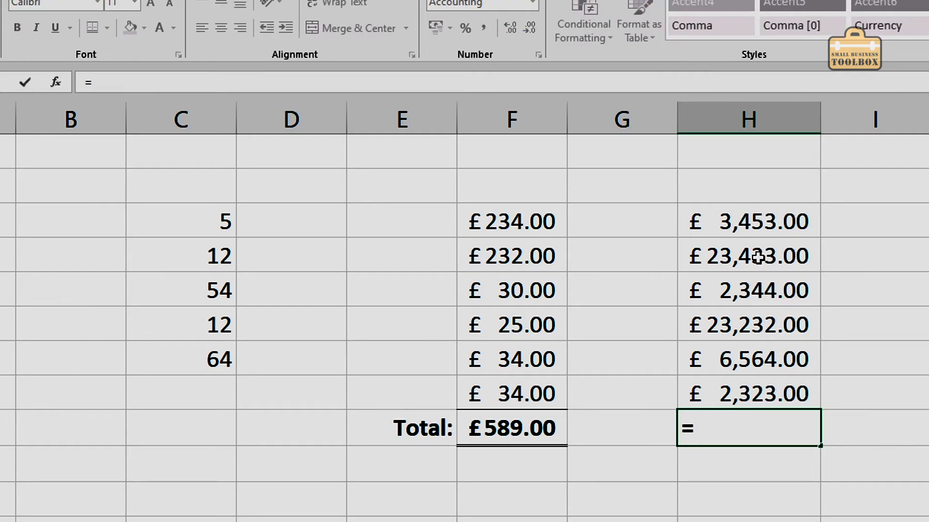
pyautogui.click(725, 221)
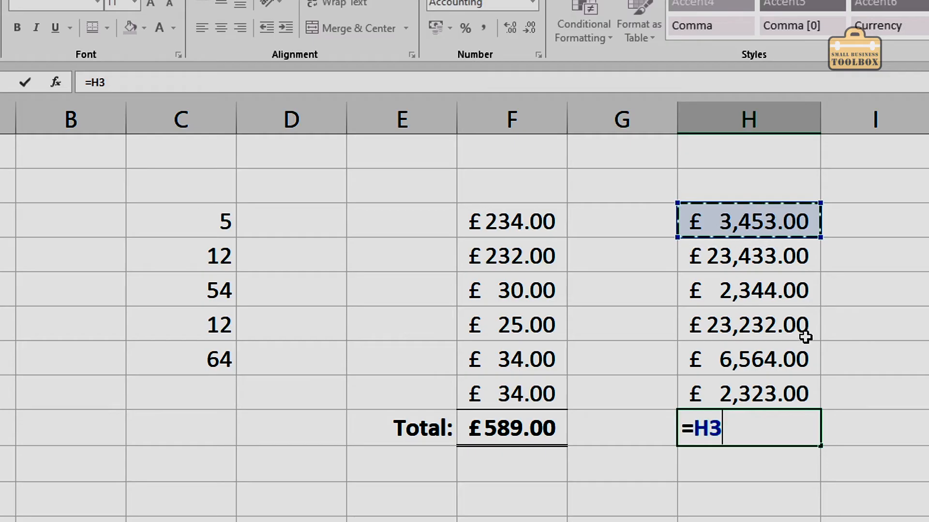
pyautogui.write('+')
pyautogui.click(750, 256)
pyautogui.write('+')
pyautogui.click(737, 287)
pyautogui.write('+')
pyautogui.click(745, 324)
pyautogui.write('+')
pyautogui.click(736, 360)
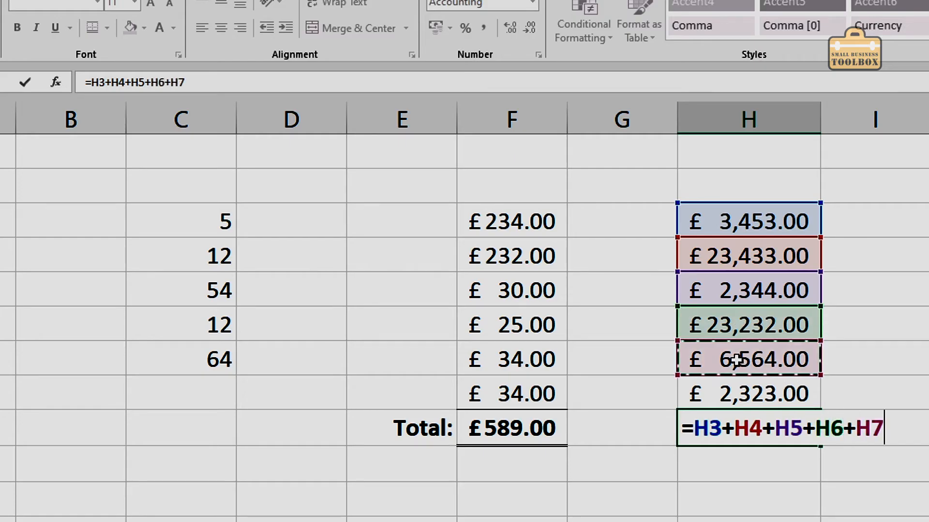
pyautogui.write('+')
pyautogui.click(746, 387)
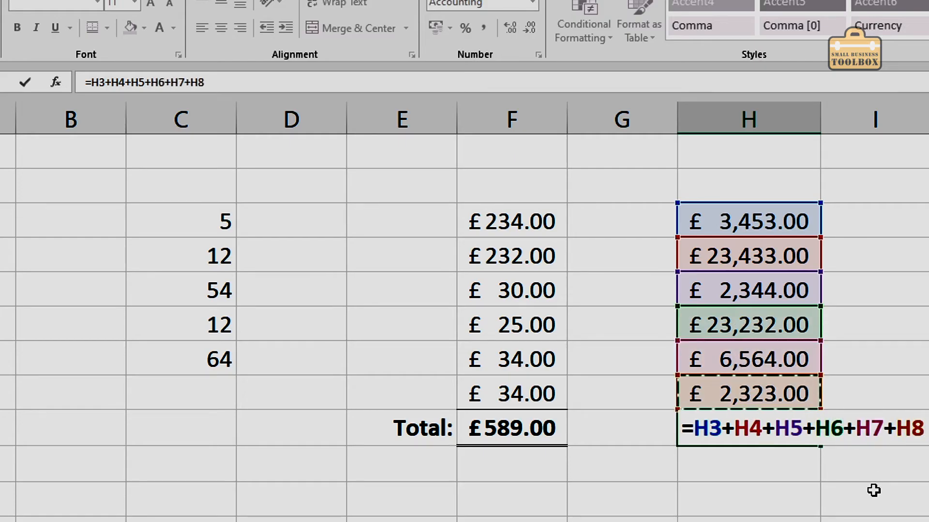
pyautogui.press('Return')
pyautogui.click(757, 438)
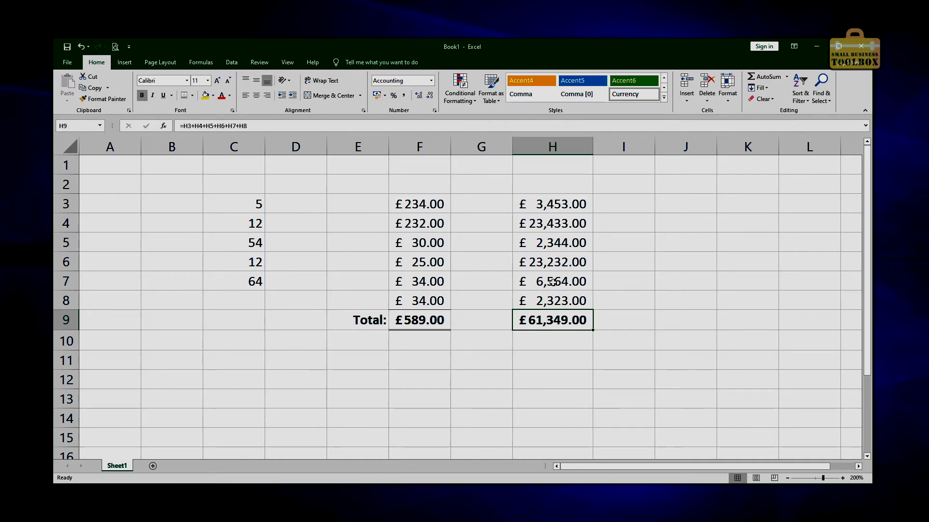
# Replace the formula in H9 with a manually entered =SUM(H3:H8)
pyautogui.click(554, 334)
pyautogui.click(556, 328)
pyautogui.write('=')
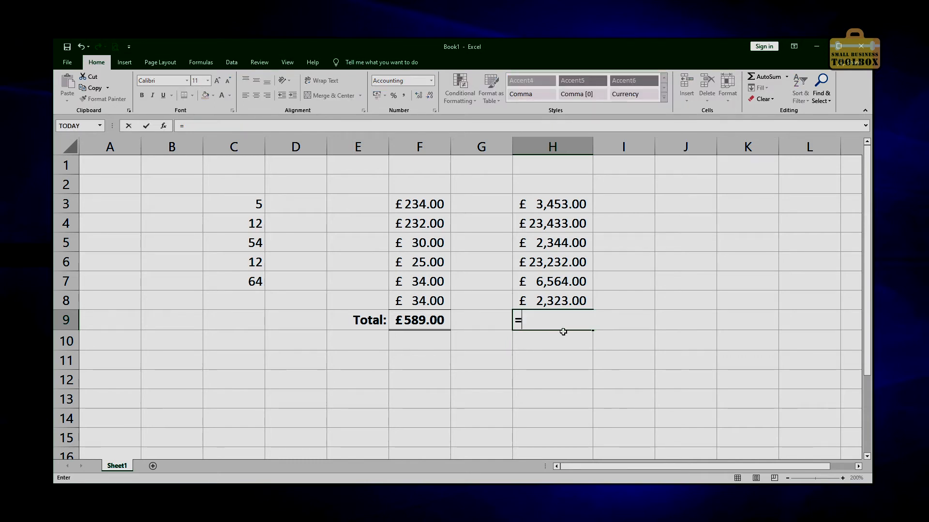
pyautogui.write('sum')
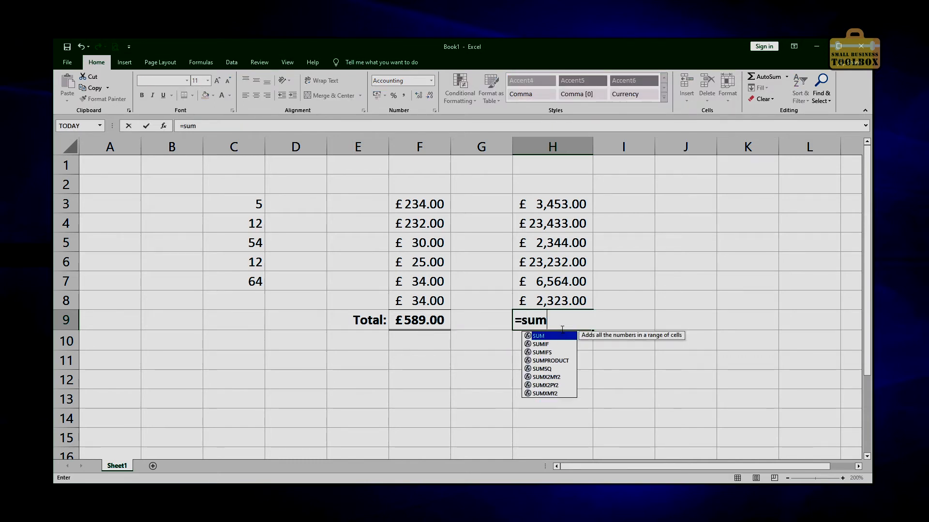
pyautogui.write('(')
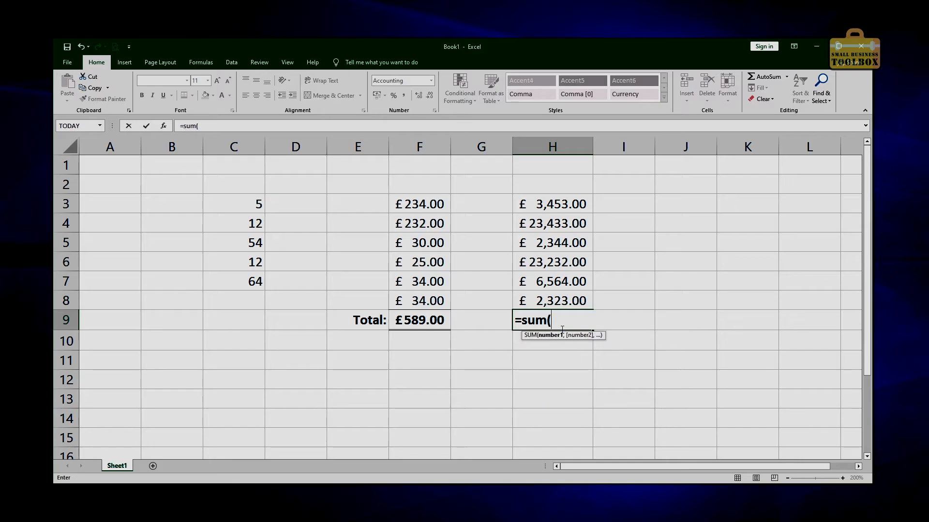
pyautogui.moveTo(569, 204); pyautogui.dragTo(544, 300)
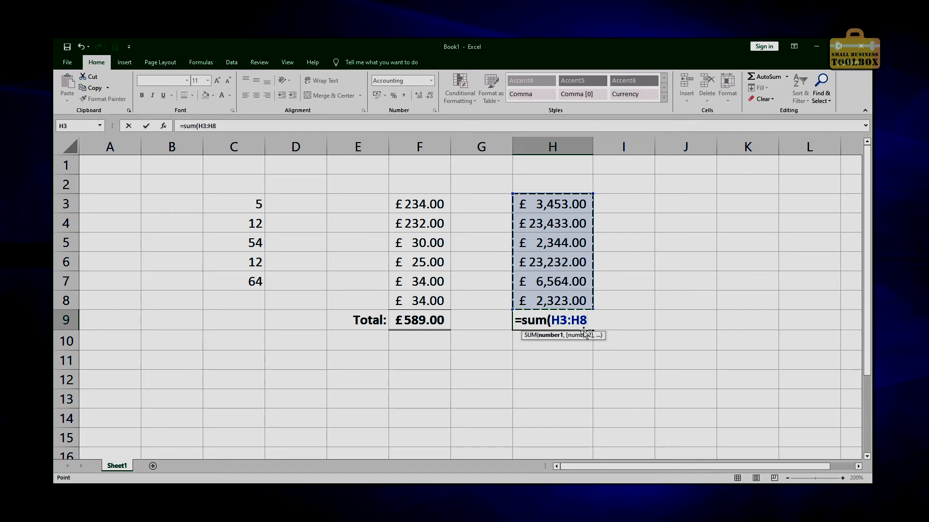
pyautogui.write(')')
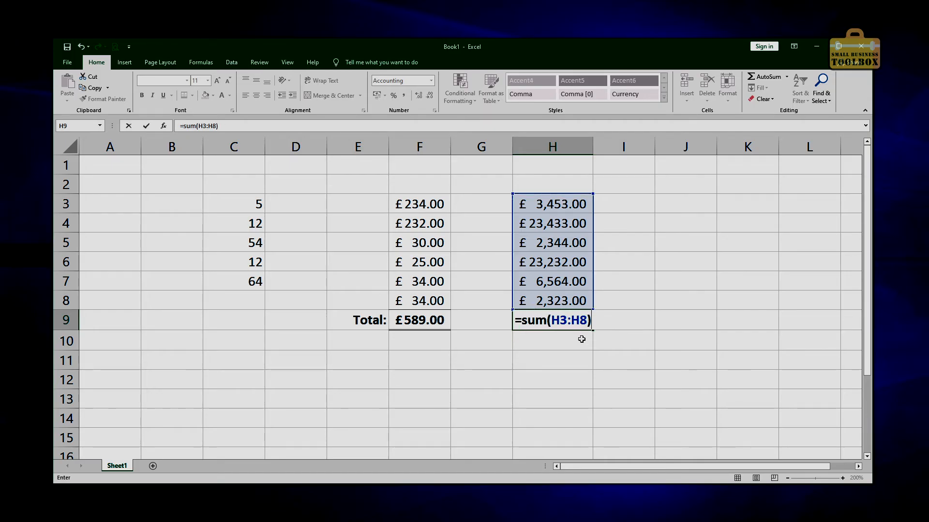
pyautogui.press('Return')
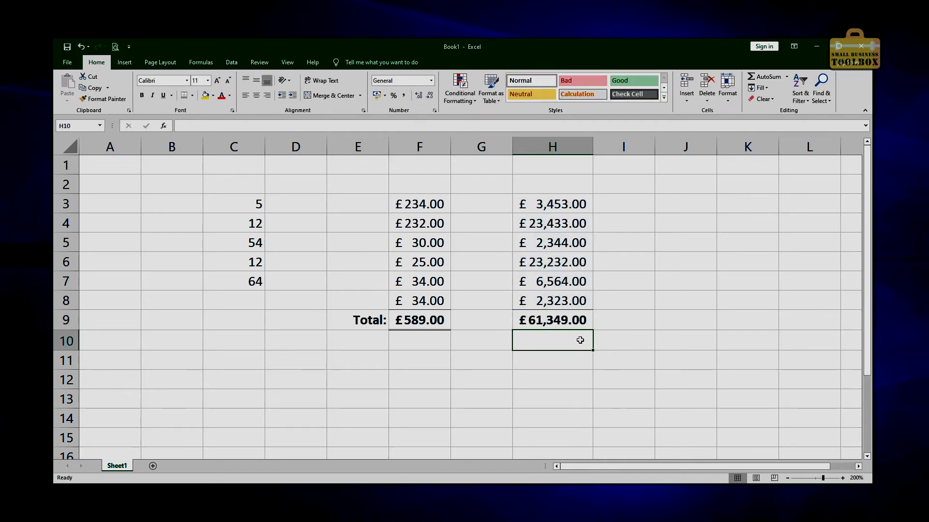
# Compare the total formulas in cells F9 and H9
pyautogui.click(568, 327)
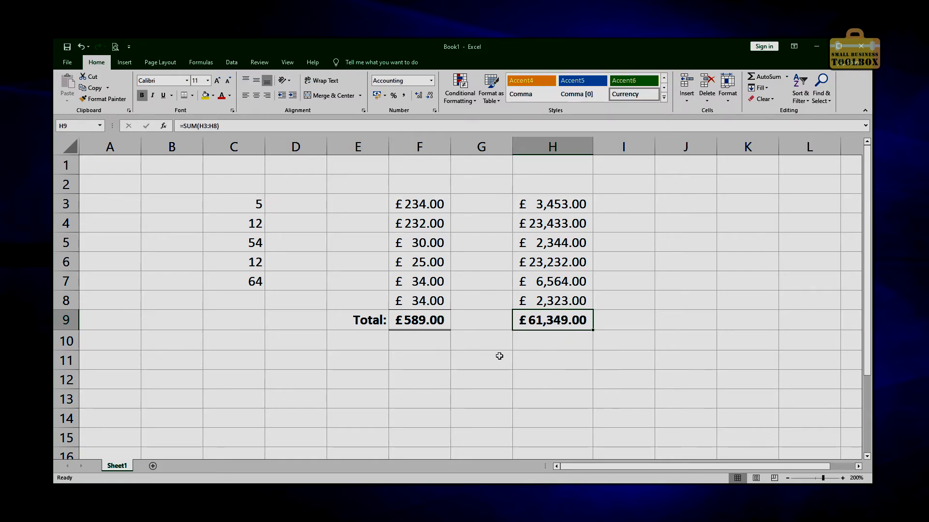
pyautogui.click(429, 319)
pyautogui.click(535, 322)
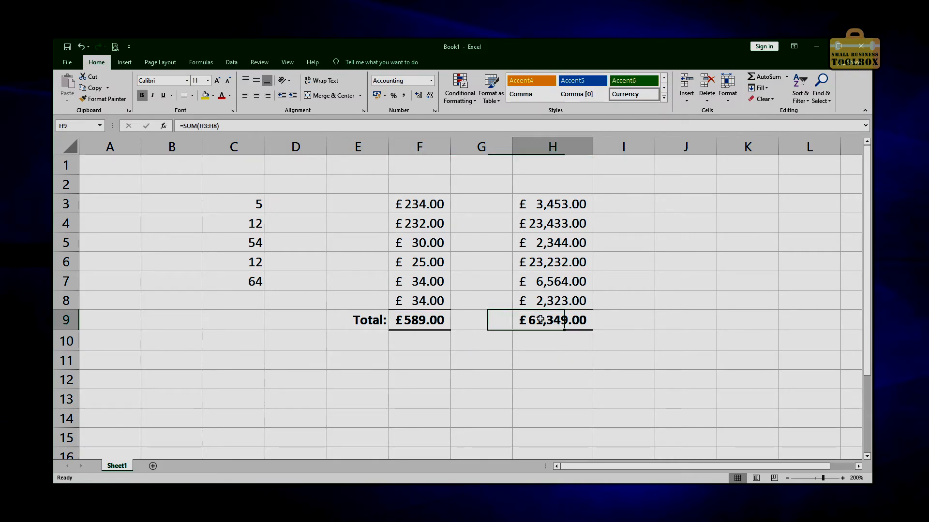
# Enter the formula =F9+H9 in F11, picking the two column totals as its references
pyautogui.click(380, 360)
pyautogui.click(413, 366)
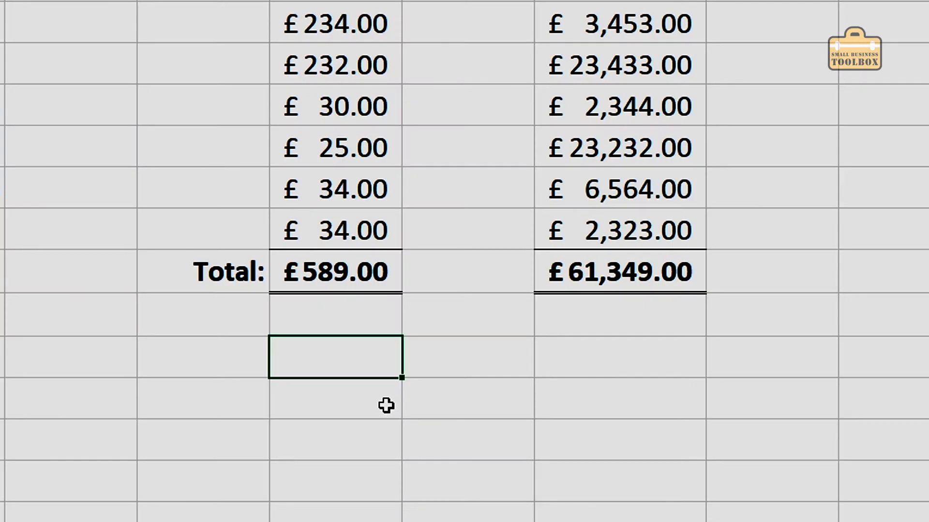
pyautogui.write('=')
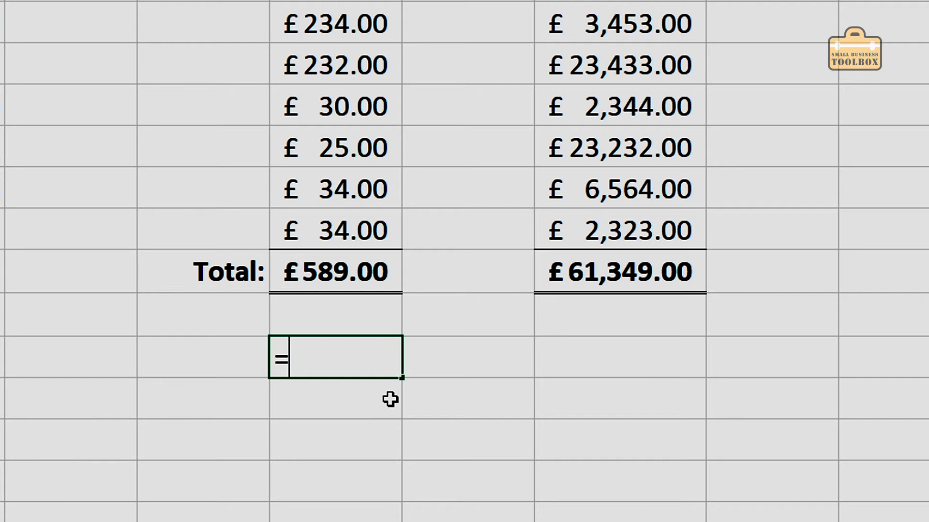
pyautogui.click(322, 270)
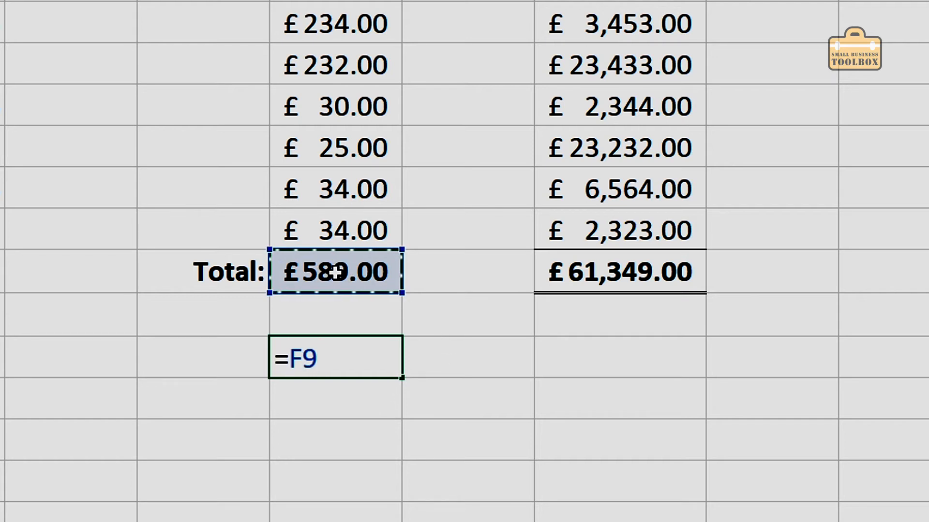
pyautogui.write('+')
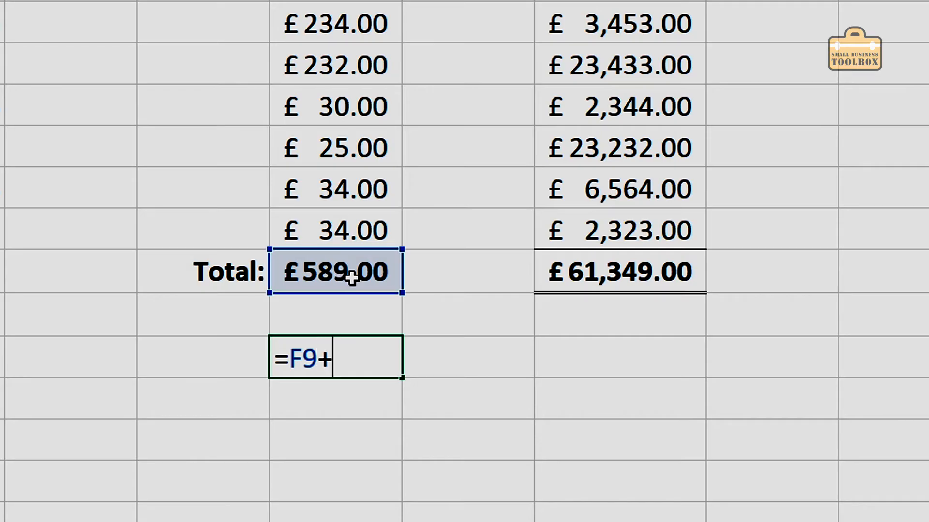
pyautogui.click(586, 269)
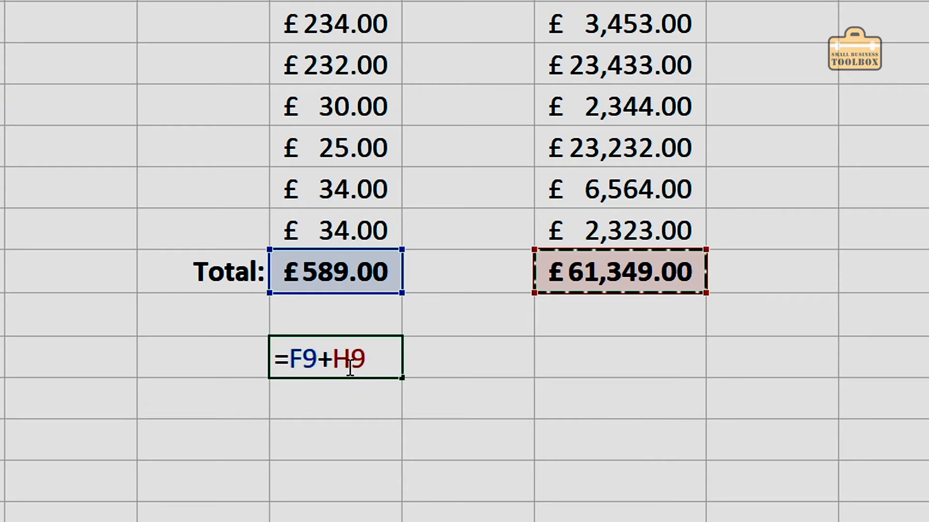
pyautogui.press('Return')
pyautogui.press('Up')
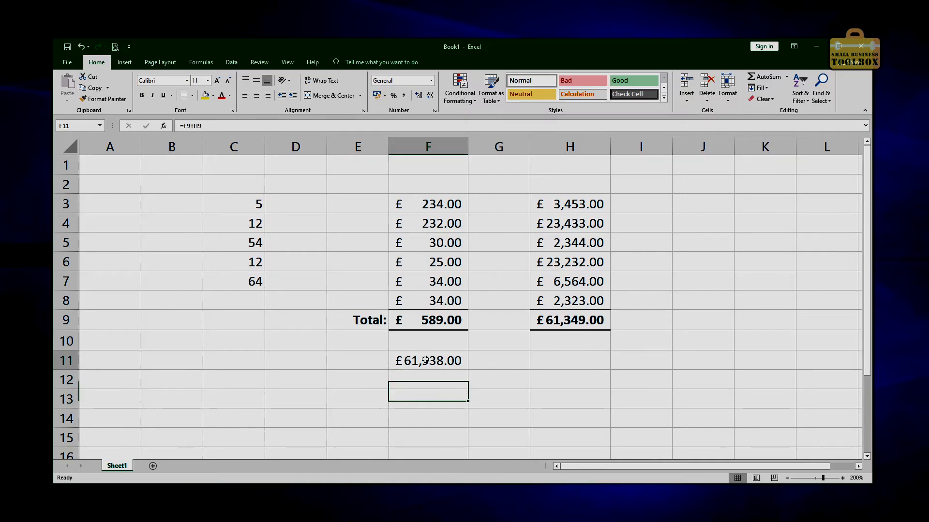
# Clear F11 and write the formula =f9+h9 there manually, without picking the cells
pyautogui.press('BackSpace')
pyautogui.click(431, 422)
pyautogui.click(431, 363)
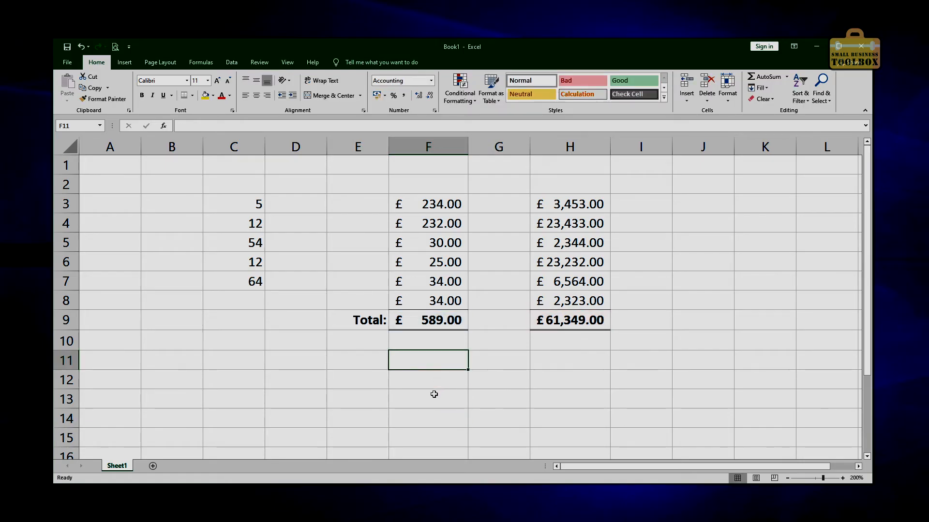
pyautogui.write('=')
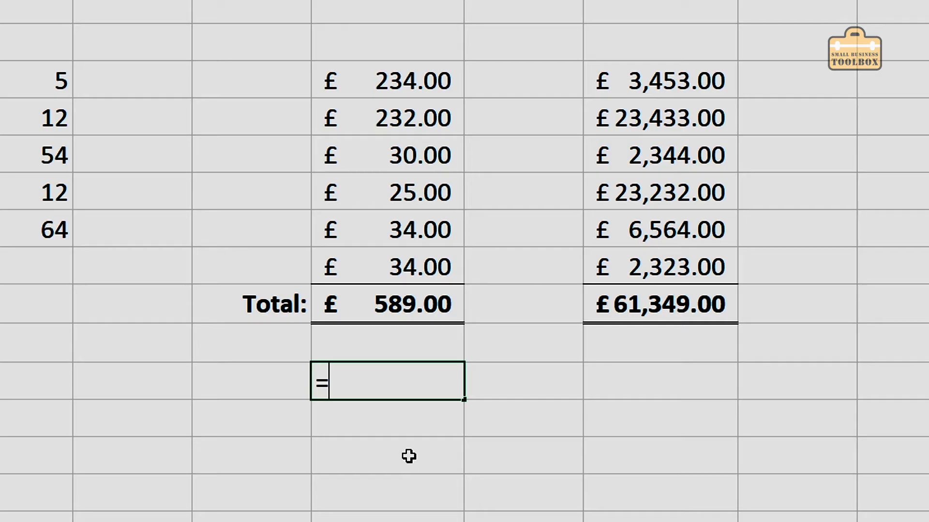
pyautogui.write('f')
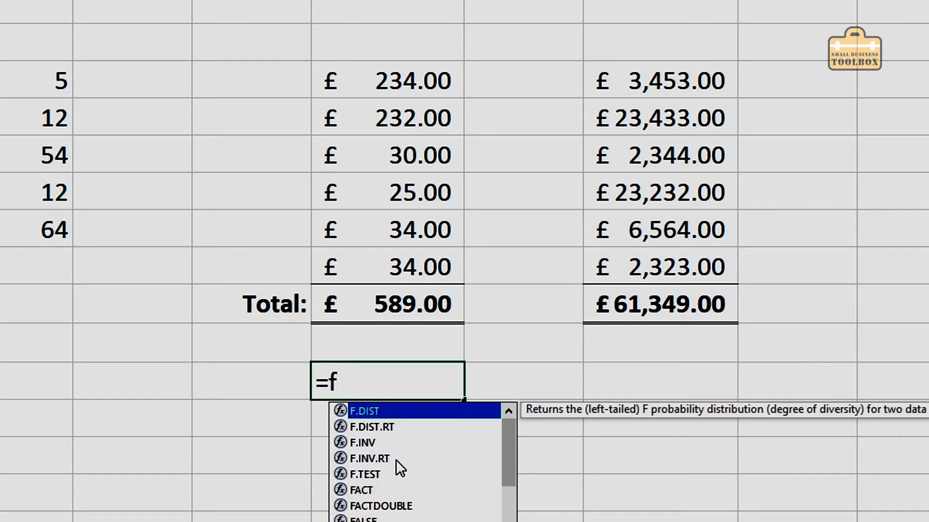
pyautogui.write('9+')
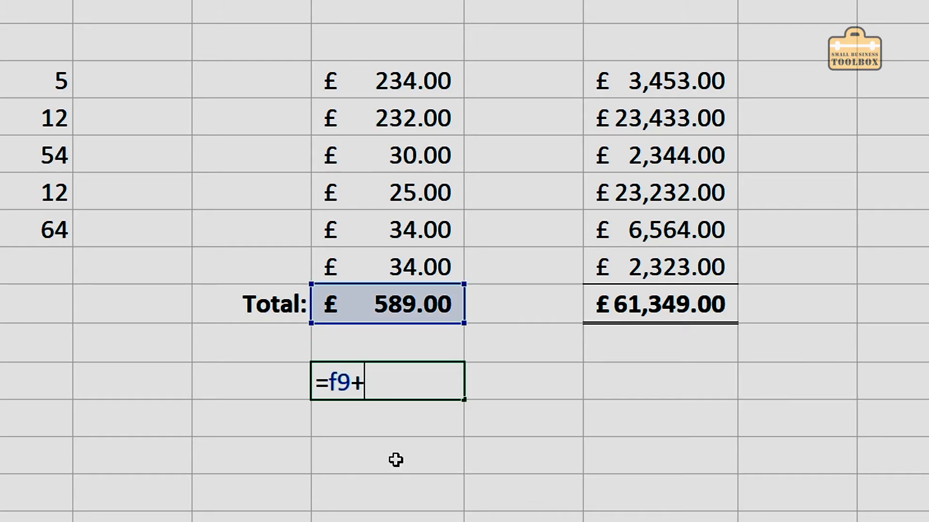
pyautogui.write('h9')
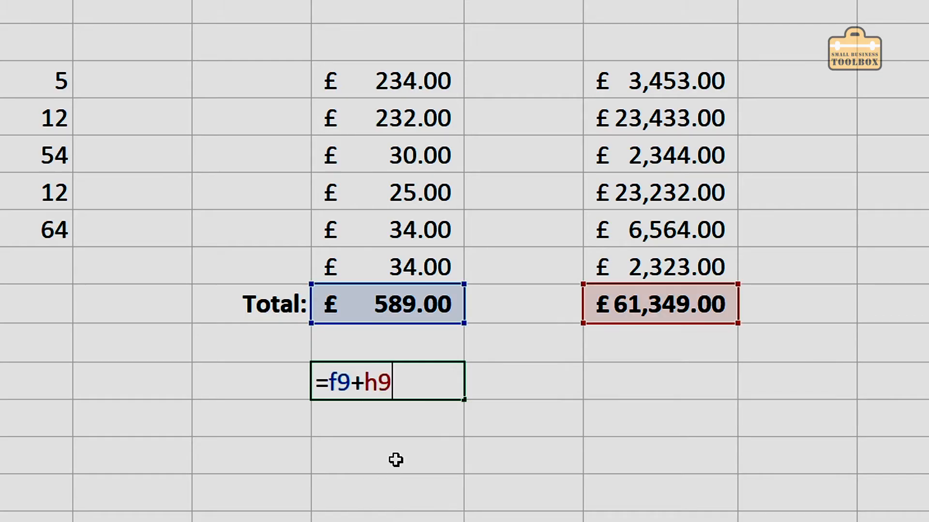
pyautogui.press('Return')
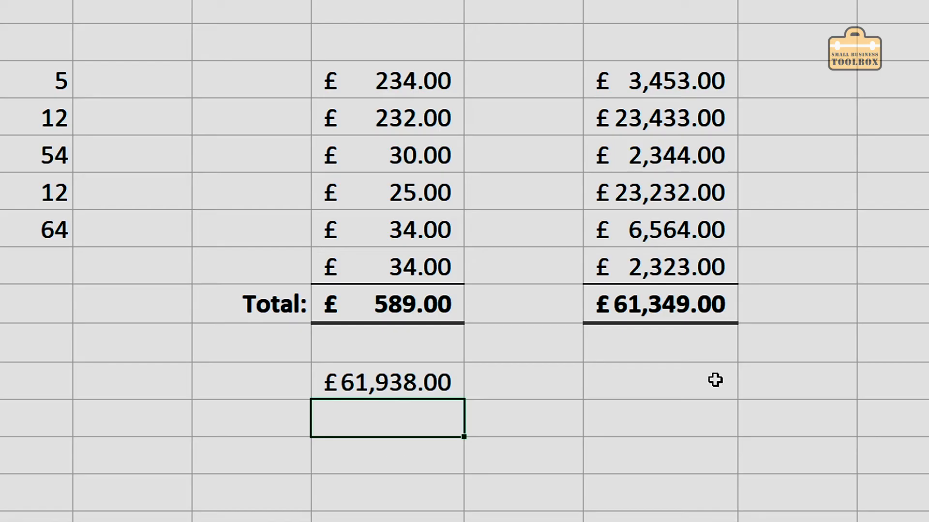
# Replace the formula in F11 with =F9+H9 again, picking both total cells on the sheet
pyautogui.click(384, 373)
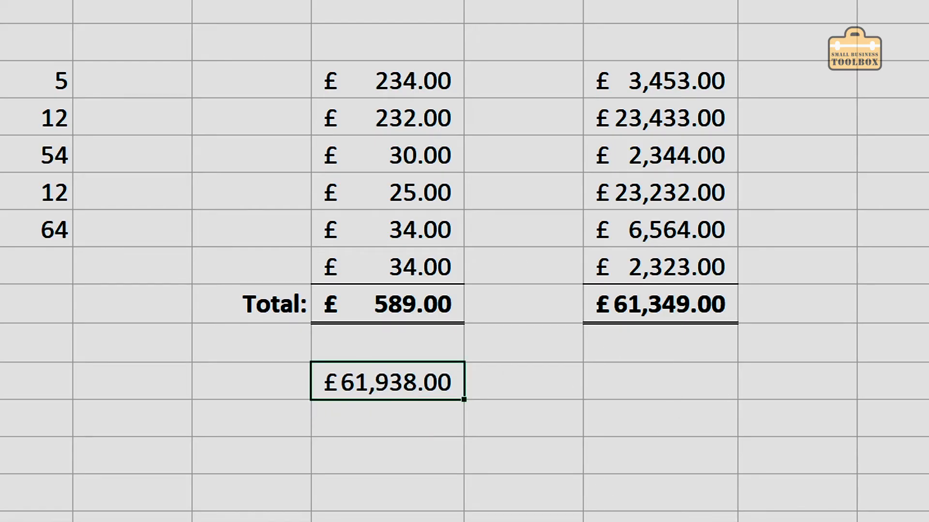
pyautogui.click(381, 425)
pyautogui.click(386, 373)
pyautogui.write('=')
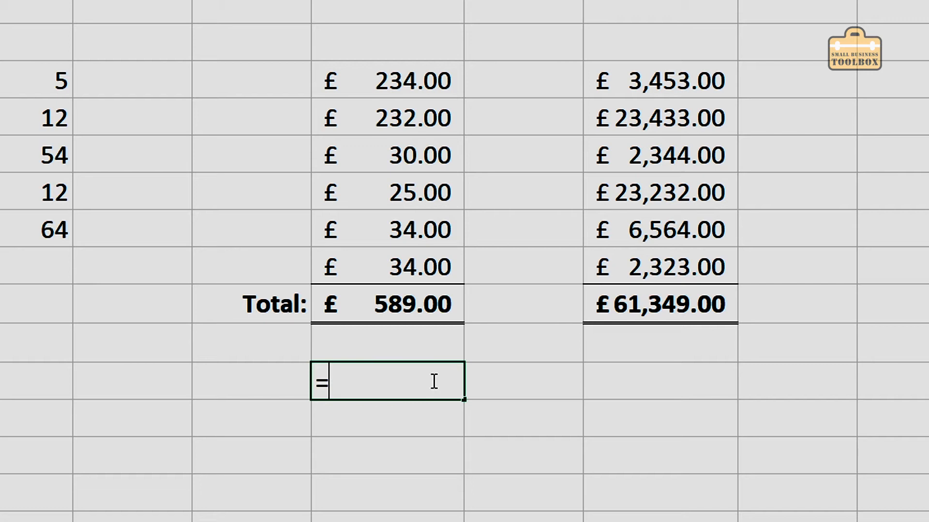
pyautogui.click(378, 304)
pyautogui.write('+')
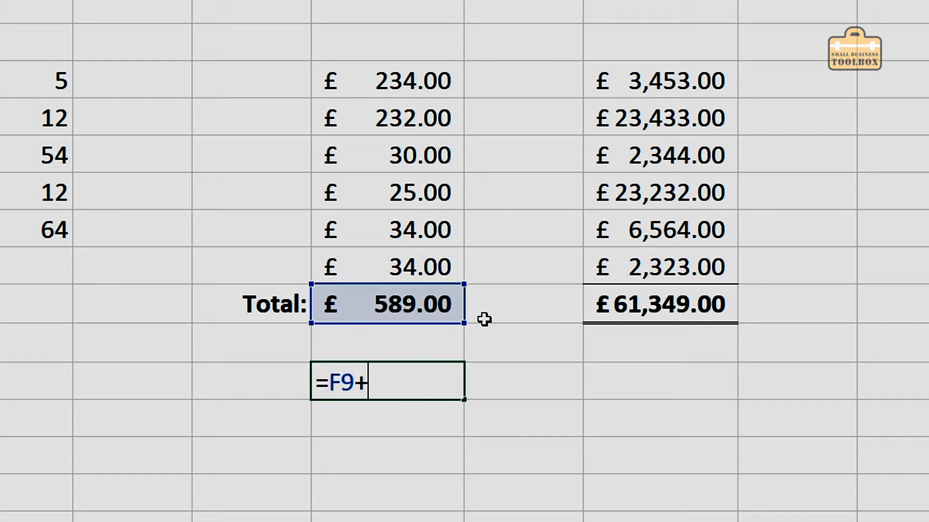
pyautogui.click(651, 308)
pyautogui.press('Return')
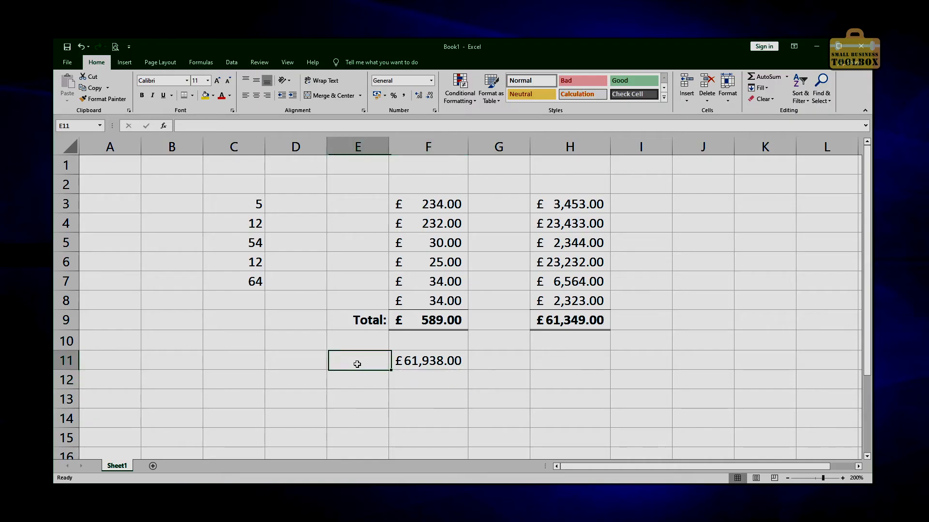
# Enter the label "Grand Total:" in E11, beside the combined total
pyautogui.click(247, 386)
pyautogui.write('Grand T')
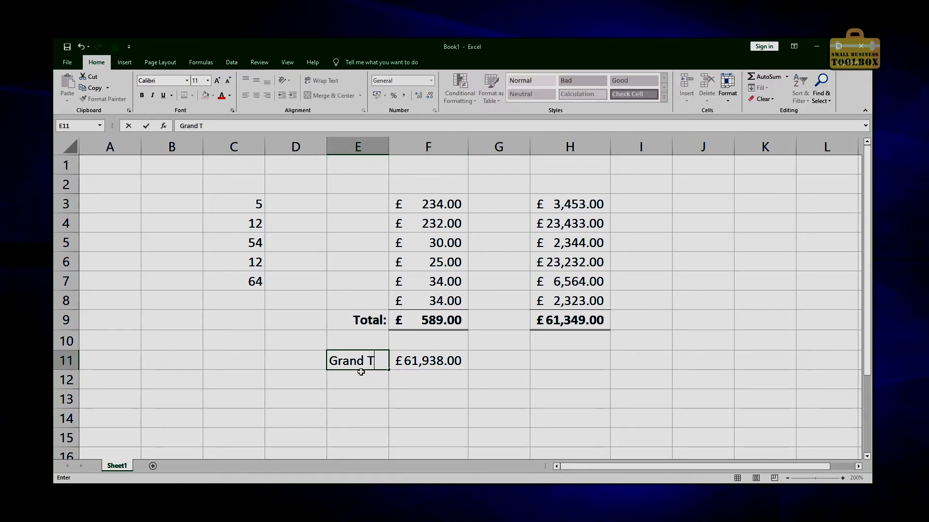
pyautogui.write('otal:')
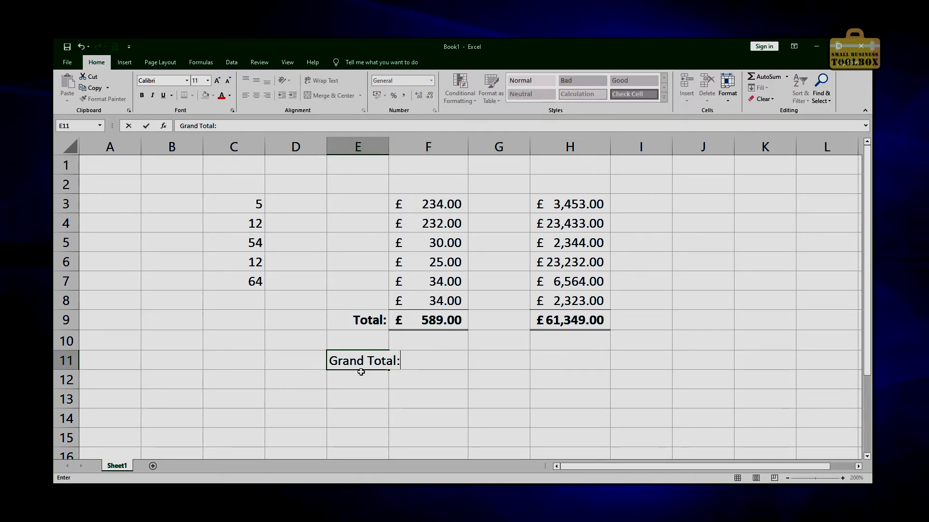
pyautogui.press('Return')
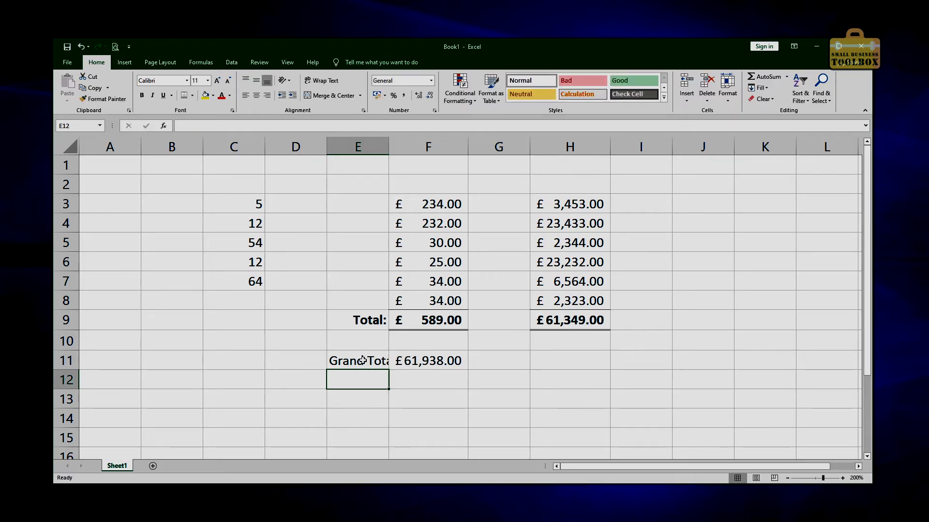
# Right-align the "Grand Total:" label in E11 and make it bold
pyautogui.click(362, 361)
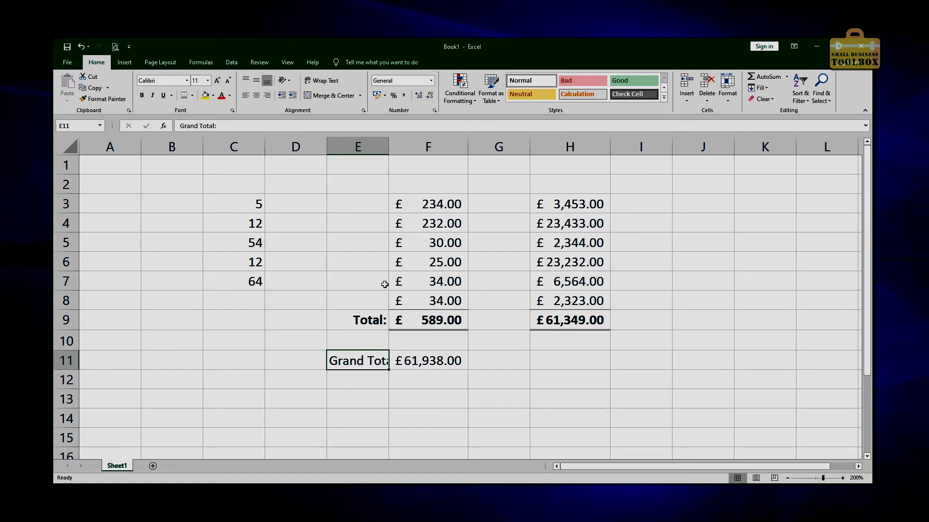
pyautogui.click(422, 367)
pyautogui.click(356, 363)
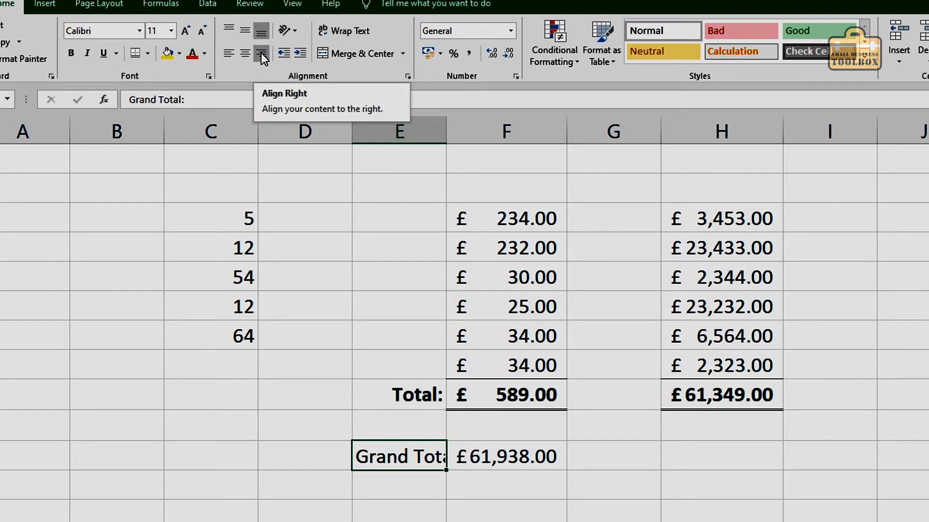
pyautogui.click(262, 56)
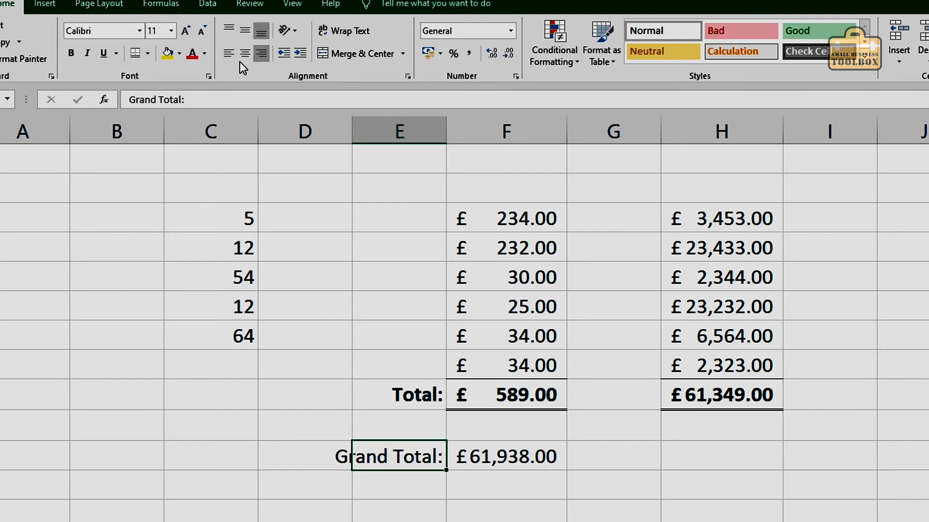
pyautogui.click(71, 53)
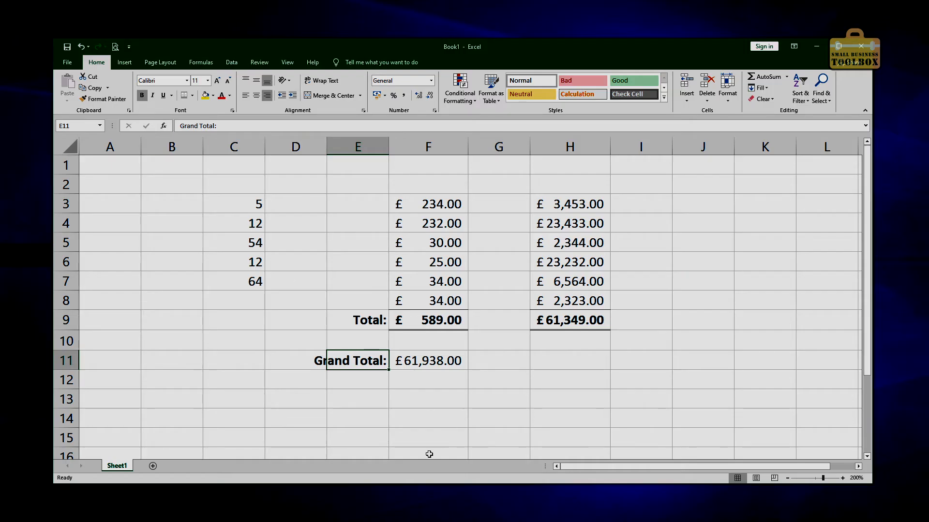
# Undo the bold and right alignment applied to the label in E11
pyautogui.hotkey('ctrl', 'z')
pyautogui.hotkey('ctrl', 'z')
pyautogui.click(375, 417)
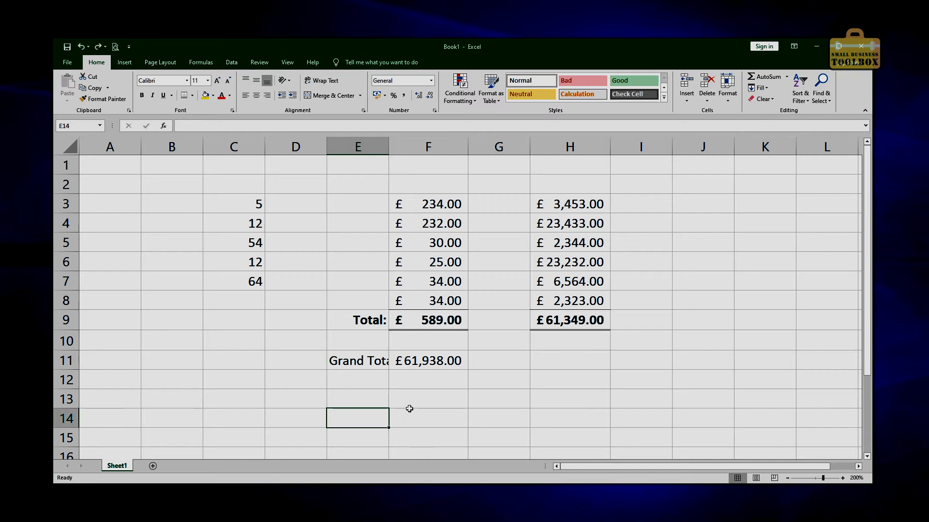
# Copy the formatting of the "Total:" label in E9 to the "Grand Total:" label in E11 with Format Painter
pyautogui.click(359, 320)
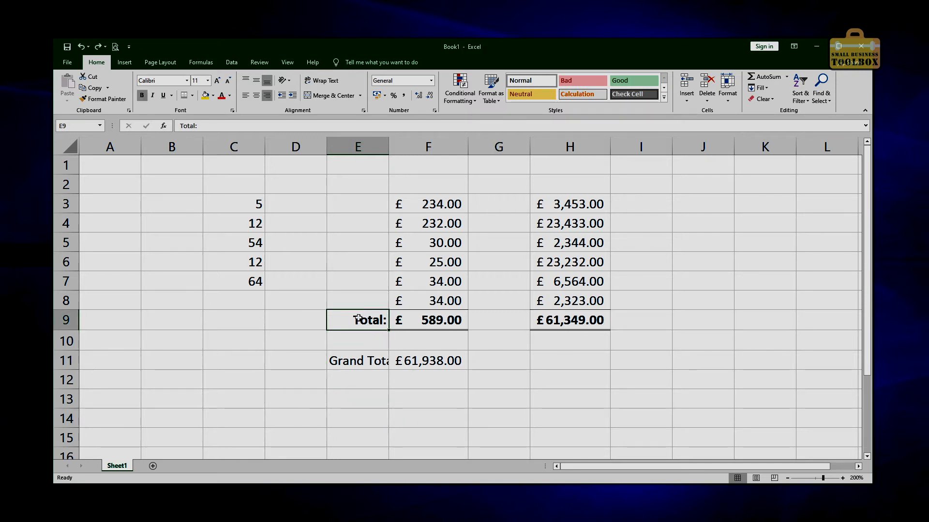
pyautogui.click(106, 103)
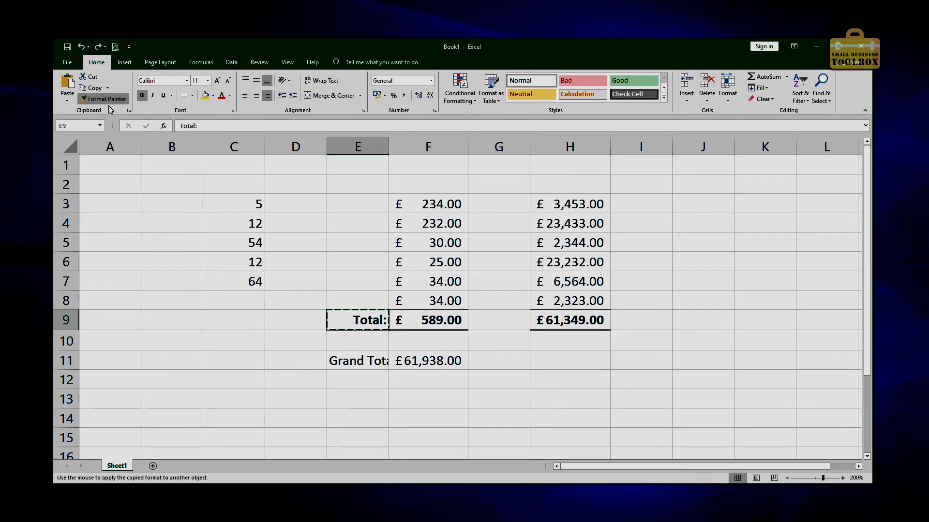
pyautogui.click(361, 360)
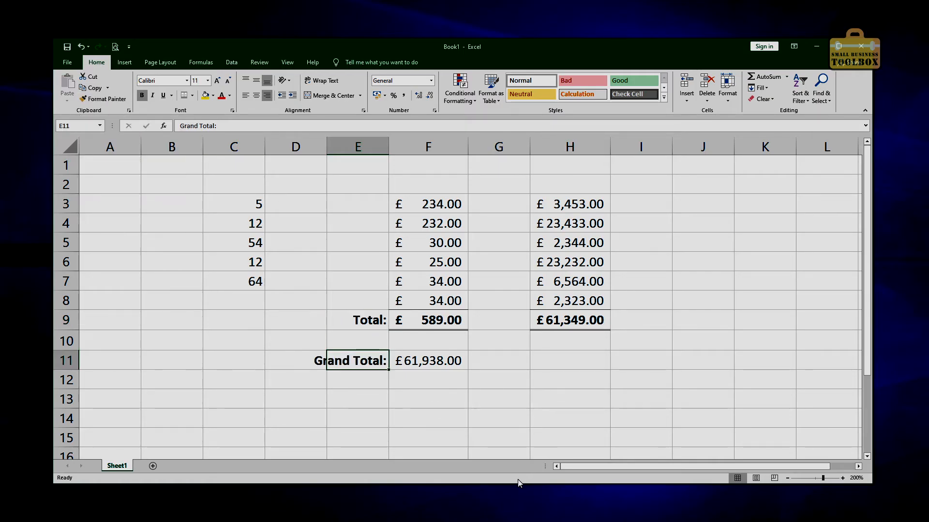
# Copy the total formatting of F9 to the grand total in F11 with Format Painter
pyautogui.click(427, 323)
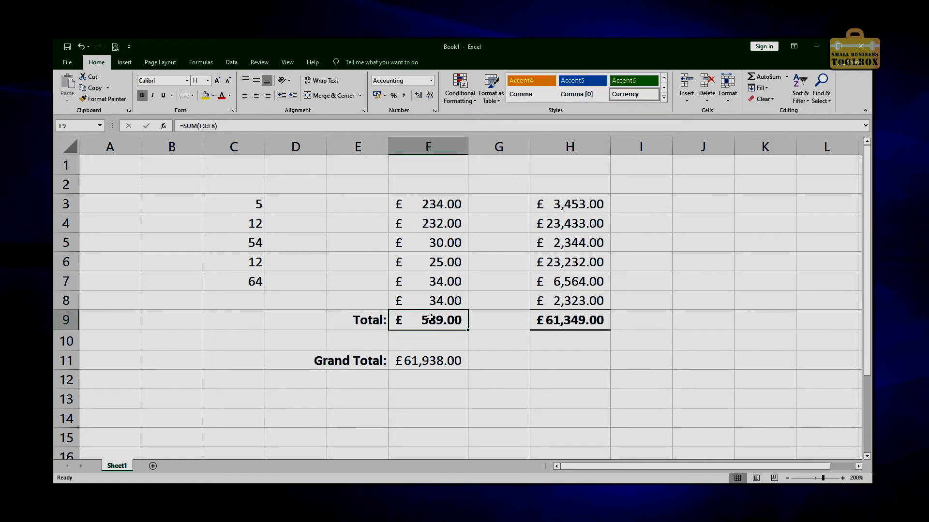
pyautogui.click(438, 296)
pyautogui.click(434, 321)
pyautogui.click(104, 99)
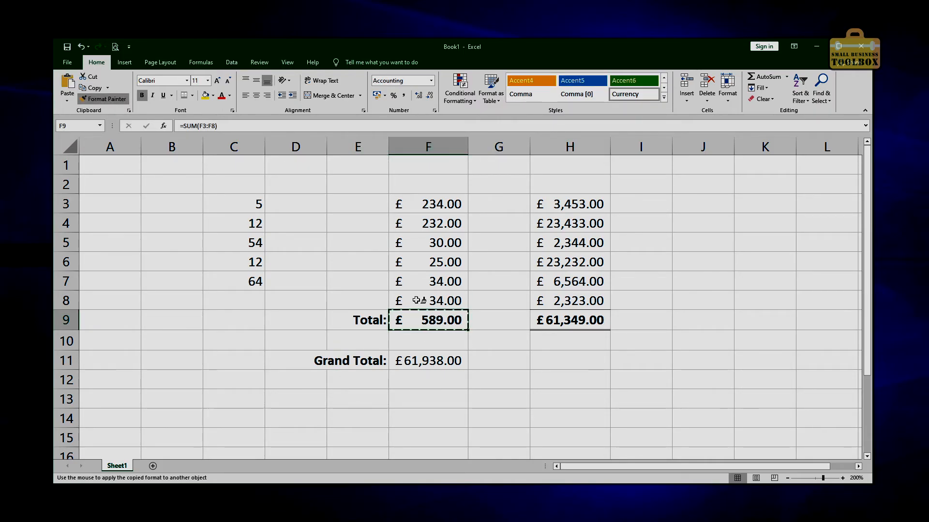
pyautogui.click(425, 357)
pyautogui.press('Down')
pyautogui.press('Down')
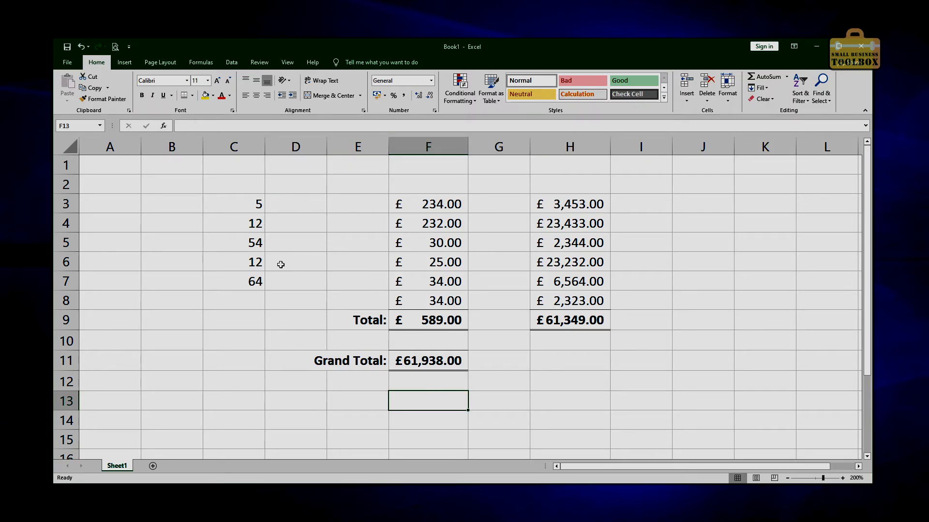
# Delete the plain numbers in cells C3 to C7
pyautogui.moveTo(249, 210); pyautogui.dragTo(254, 283)
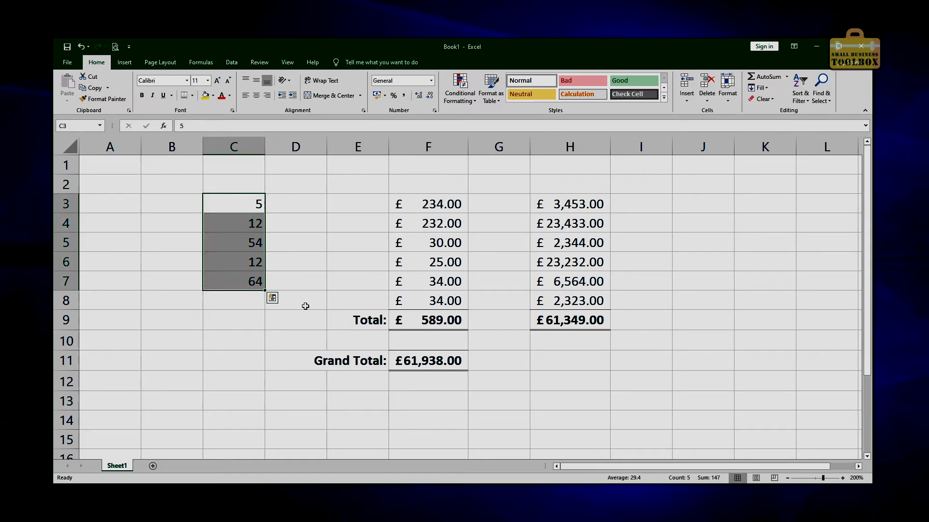
pyautogui.press('Delete')
pyautogui.click(307, 246)
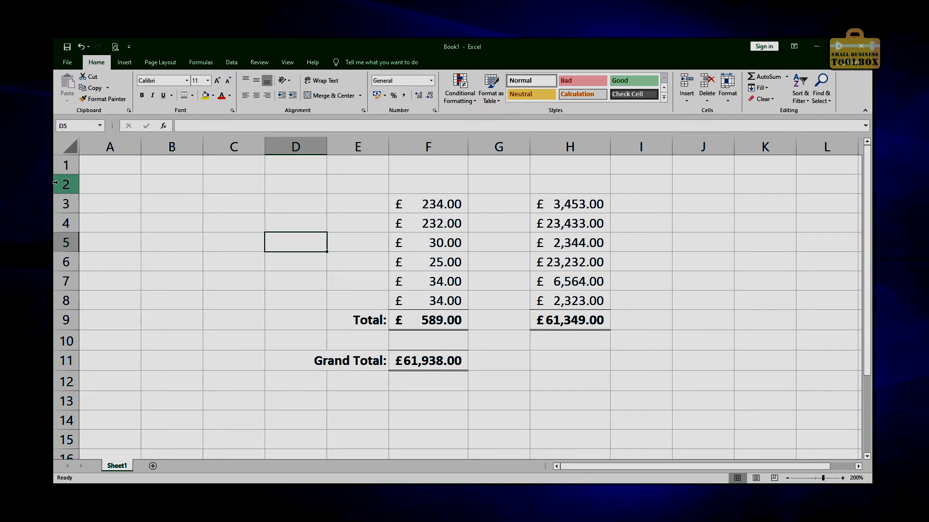
# Try clearing the contents of entire rows 3 to 6, and undo the deletion
pyautogui.moveTo(65, 204); pyautogui.dragTo(95, 264)
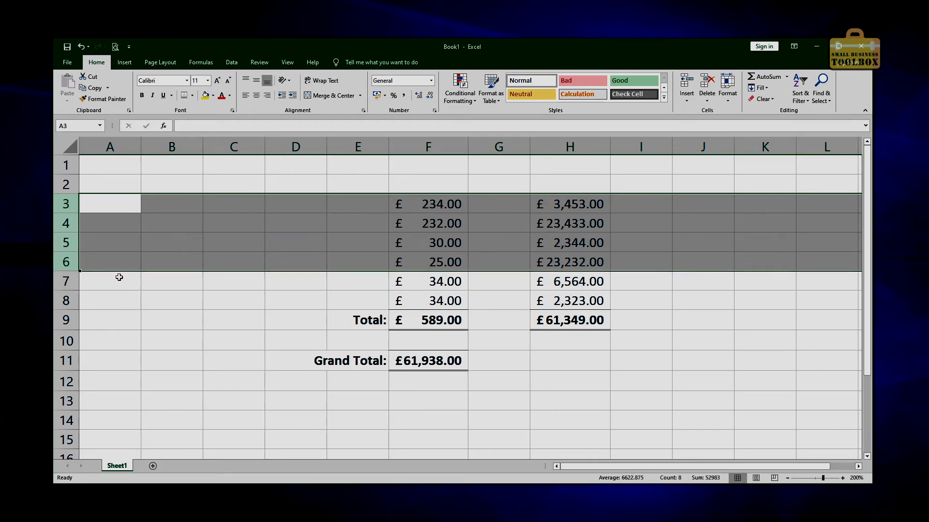
pyautogui.press('Delete')
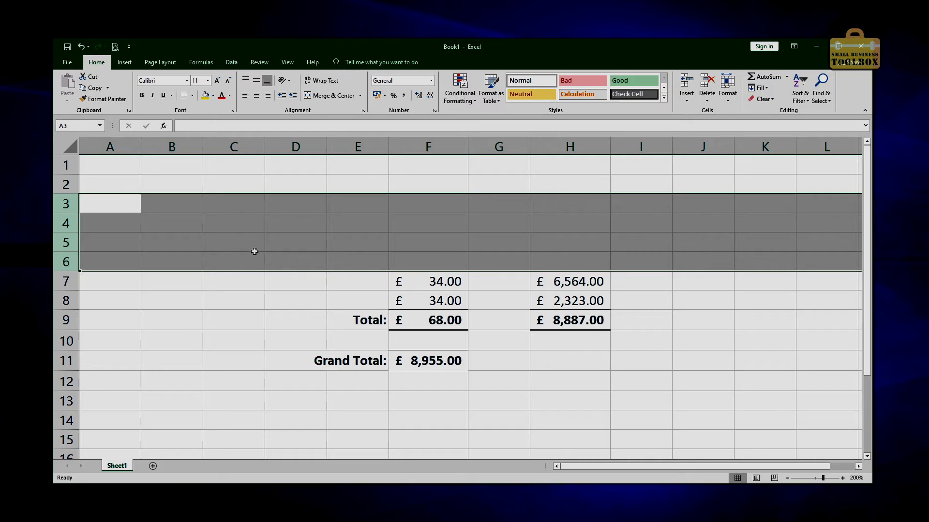
pyautogui.hotkey('ctrl', 'z')
# Try deleting entire rows 3 to 6 from the sheet, and undo the deletion
pyautogui.click(195, 296)
pyautogui.click(68, 203)
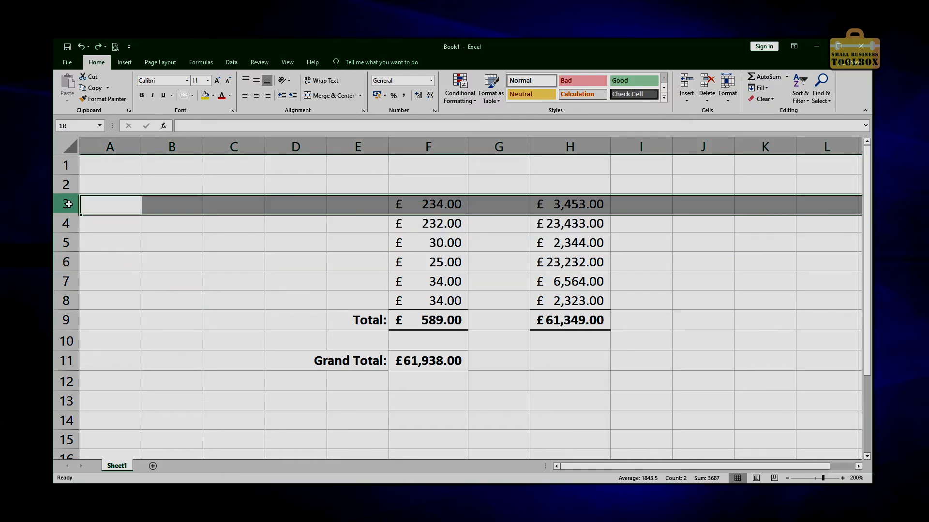
pyautogui.moveTo(68, 204); pyautogui.dragTo(68, 264)
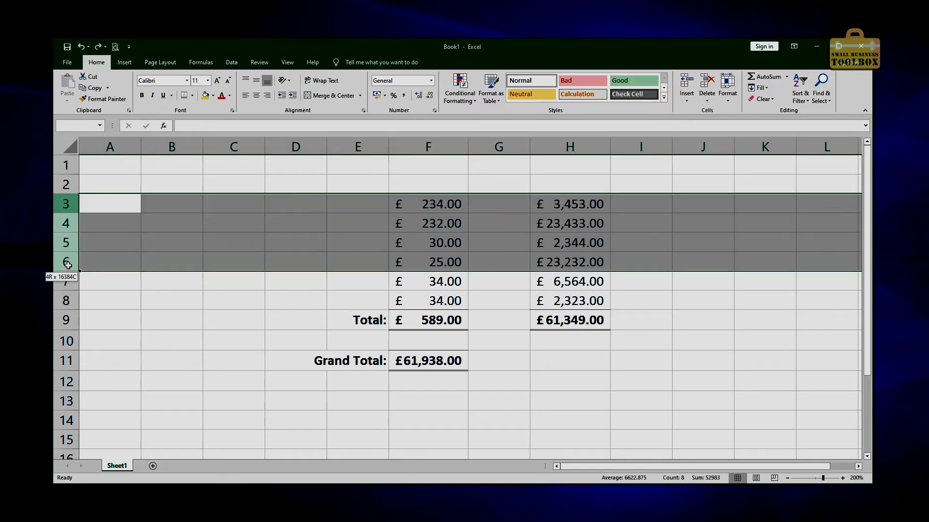
pyautogui.rightClick(69, 233)
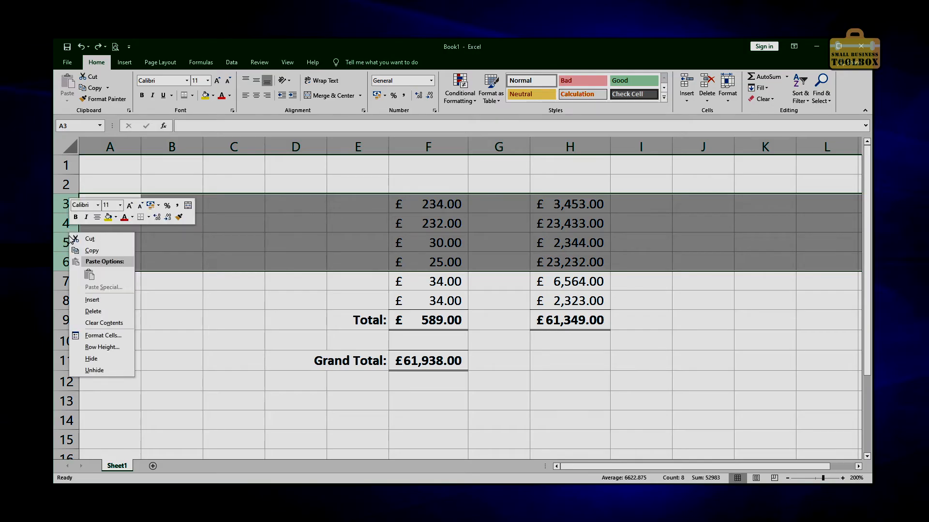
pyautogui.click(93, 312)
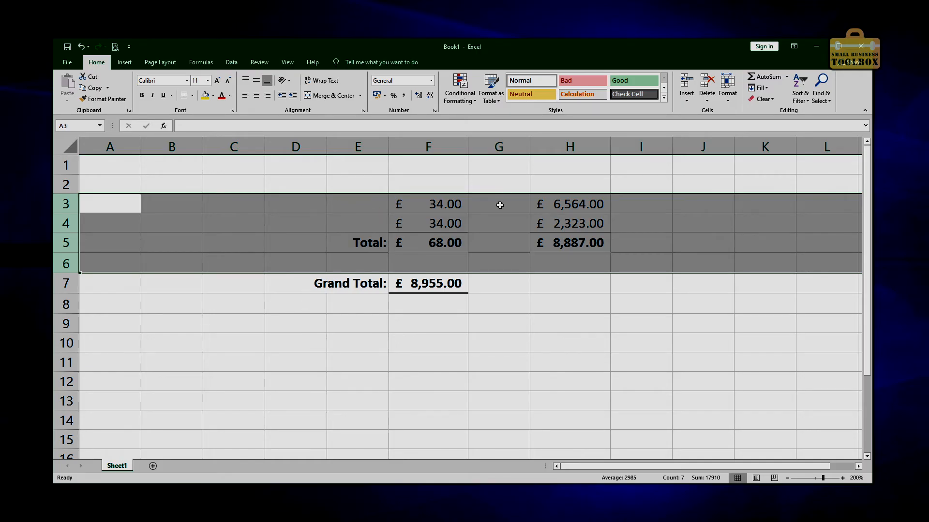
pyautogui.hotkey('ctrl', 'z')
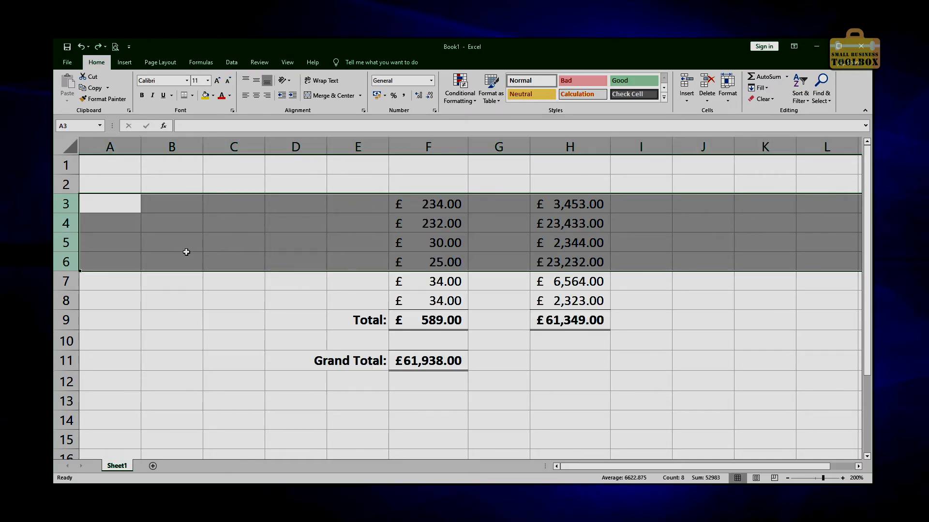
pyautogui.click(185, 255)
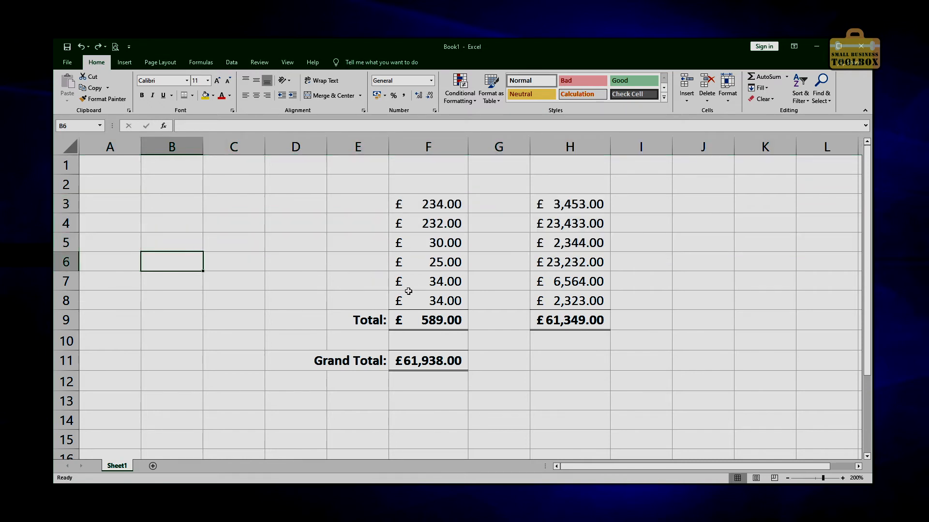
# Fill column G with sample text: "sdf" in G3 and G9, and "df" in G5, G6, G8 and G10
pyautogui.click(503, 205)
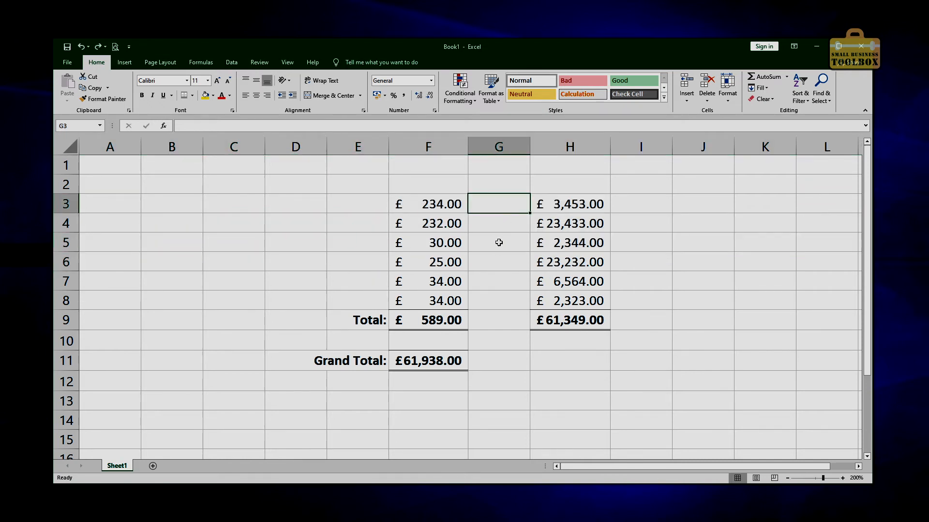
pyautogui.click(497, 241)
pyautogui.click(496, 209)
pyautogui.write('sdf')
pyautogui.click(498, 246)
pyautogui.write('df')
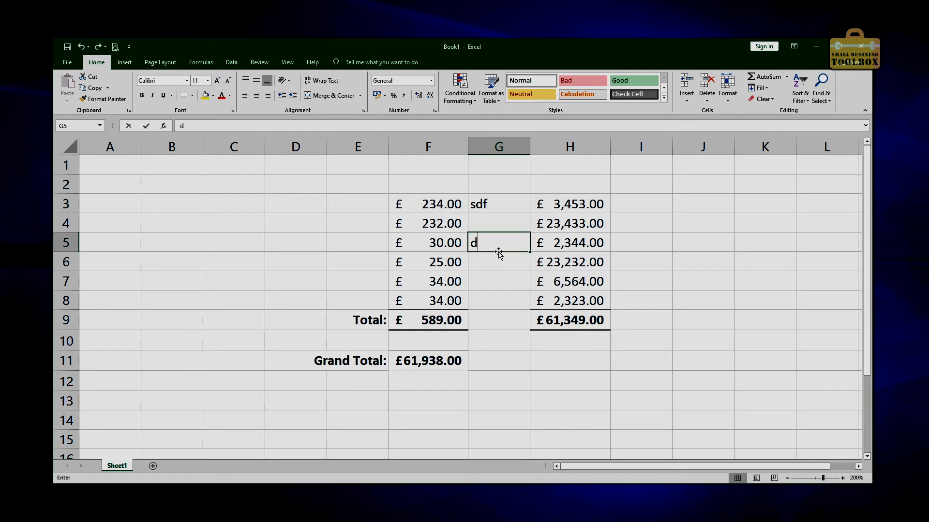
pyautogui.click(496, 265)
pyautogui.write('df')
pyautogui.click(486, 298)
pyautogui.write('df')
pyautogui.click(485, 323)
pyautogui.write('sdf')
pyautogui.click(486, 342)
pyautogui.write('df')
pyautogui.click(501, 274)
pyautogui.click(494, 376)
pyautogui.click(493, 207)
pyautogui.click(491, 274)
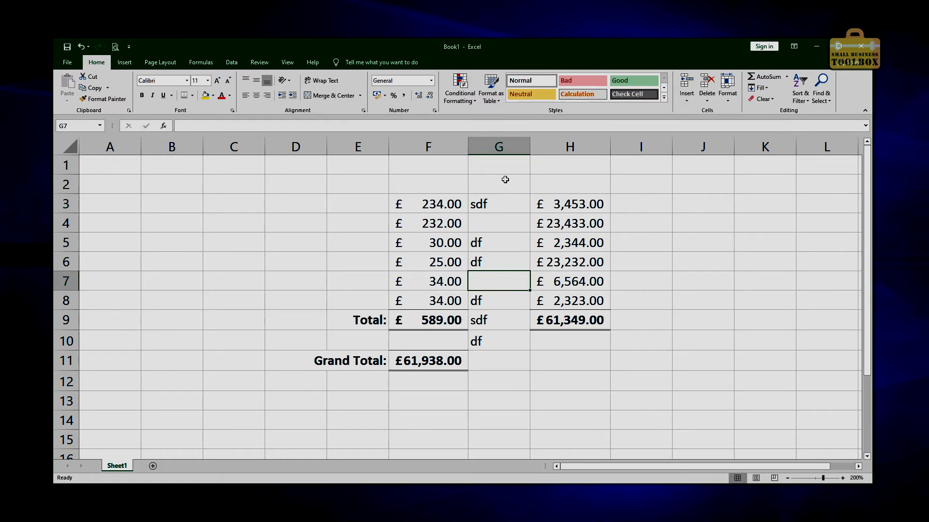
# Try clearing the contents of the whole of column G, and undo the clearing
pyautogui.click(492, 147)
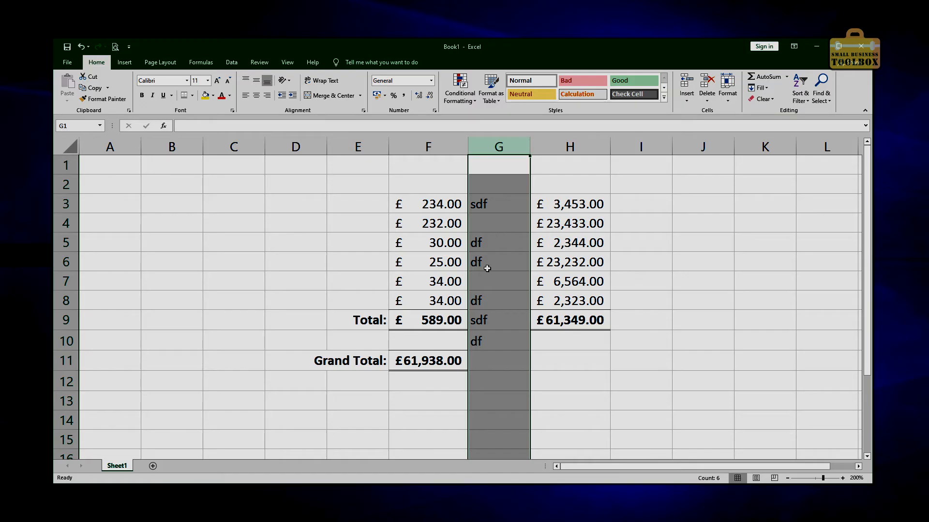
pyautogui.click(489, 300)
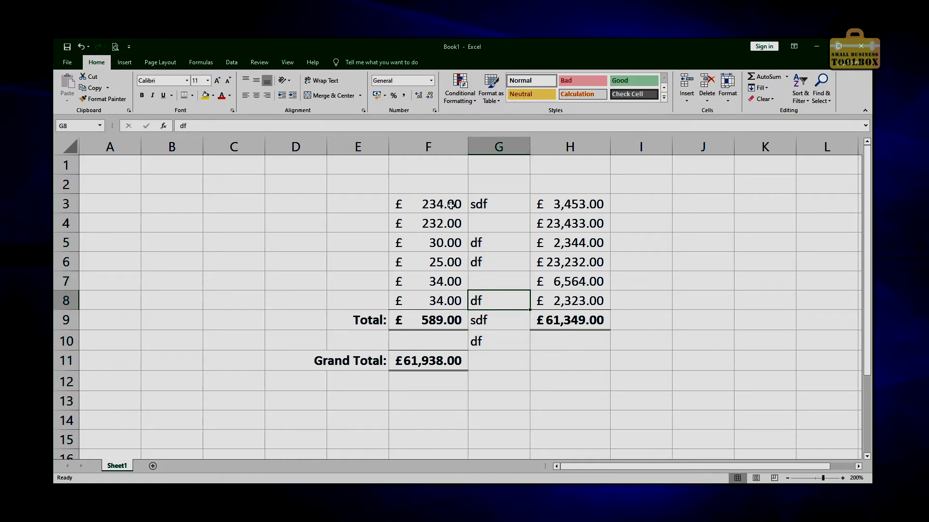
pyautogui.click(491, 145)
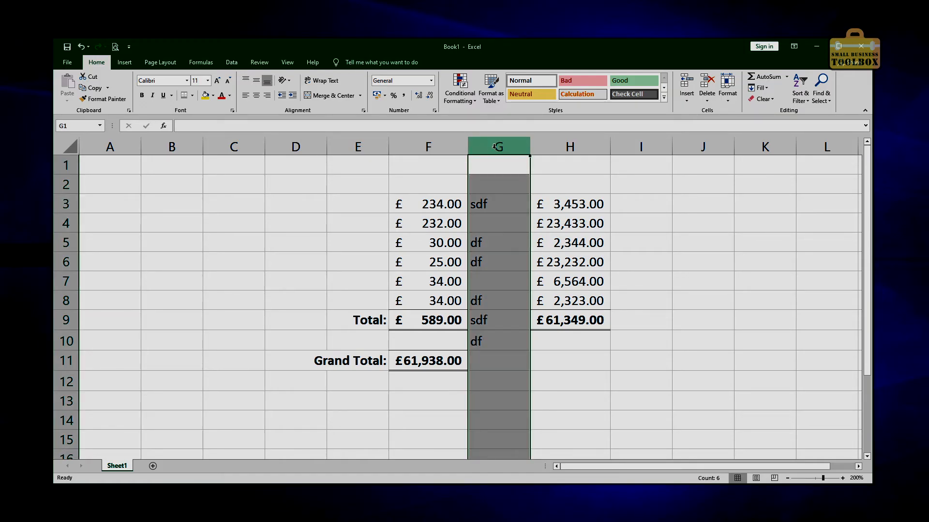
pyautogui.press('Delete')
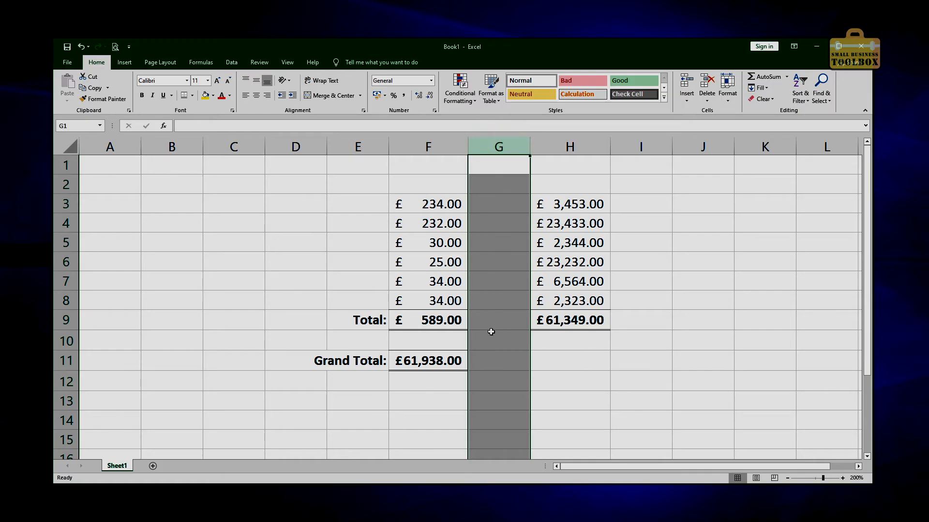
pyautogui.click(452, 282)
pyautogui.click(494, 209)
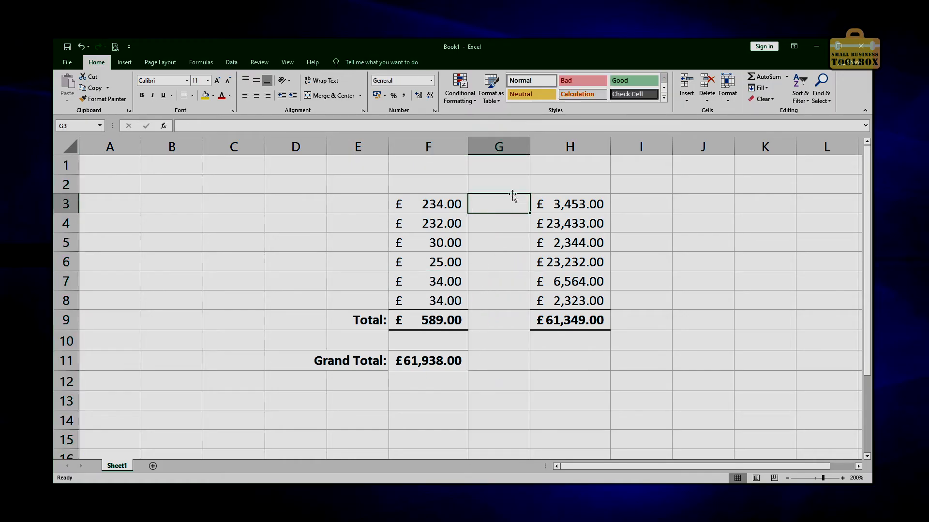
pyautogui.hotkey('ctrl', 'z')
# Delete the entire column G, and insert a new blank column in its place
pyautogui.click(498, 145)
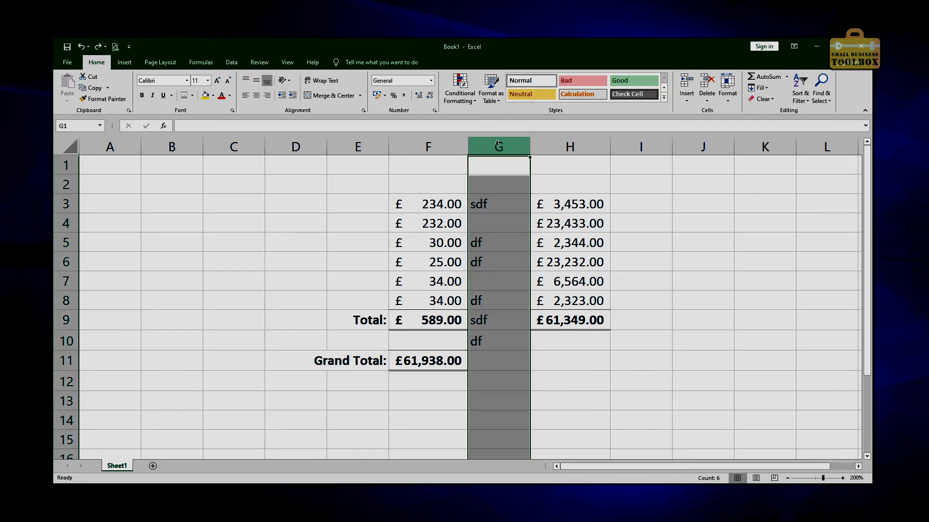
pyautogui.rightClick(498, 146)
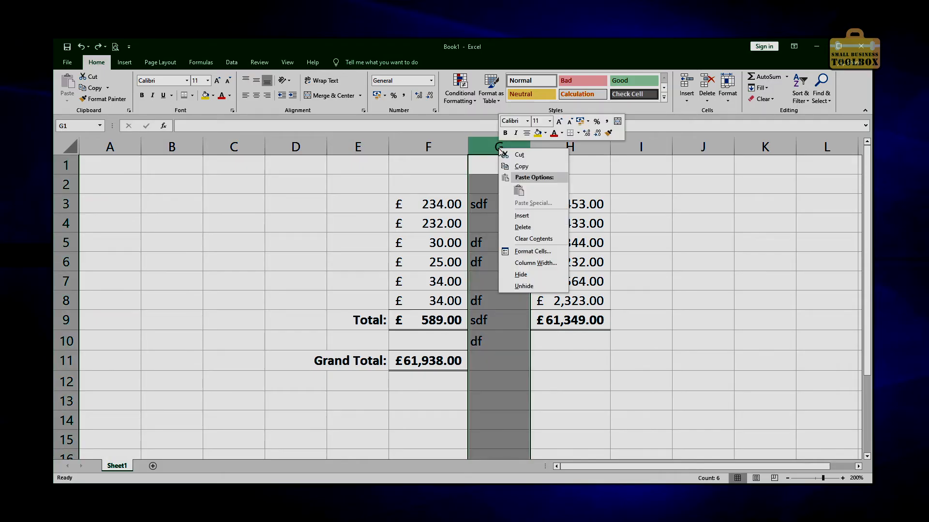
pyautogui.click(518, 230)
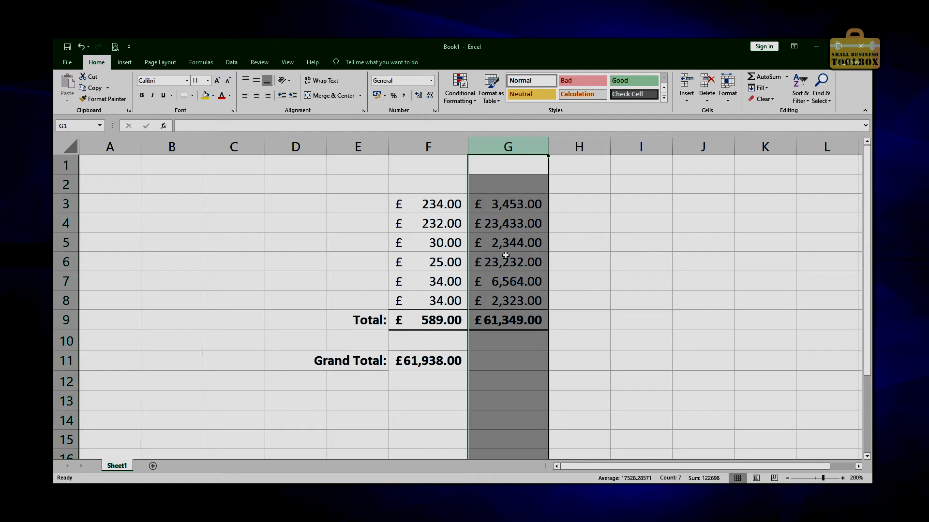
pyautogui.rightClick(480, 145)
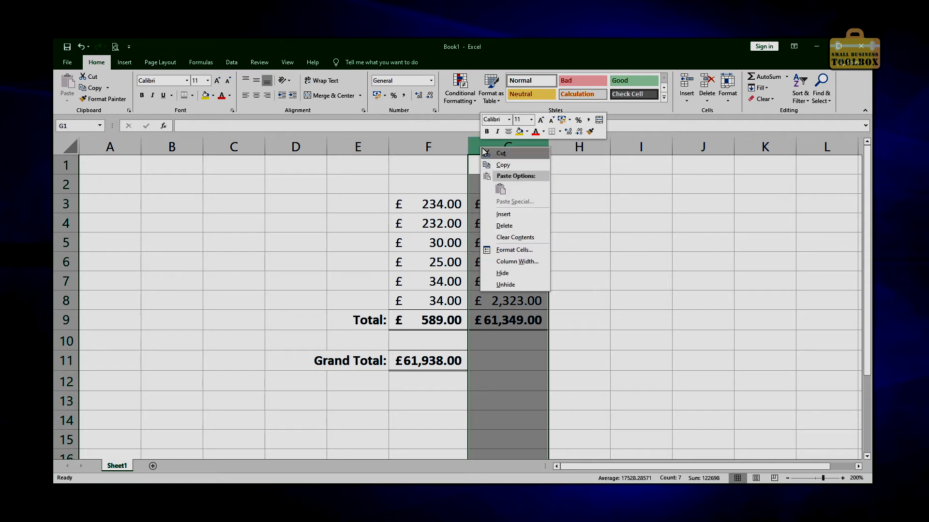
pyautogui.click(516, 220)
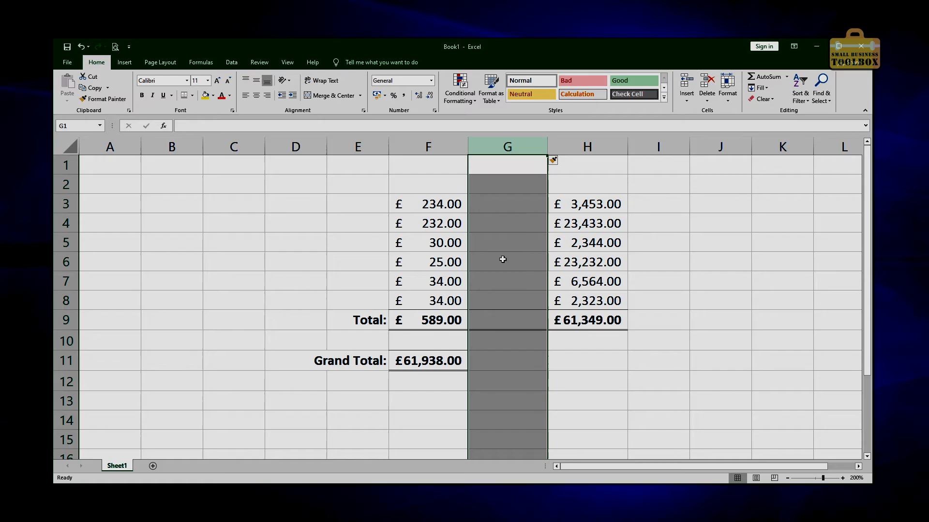
# Examine the formatting that the inserted column G has in the total row, comparing G9 with neighbouring cells
pyautogui.click(502, 297)
pyautogui.click(499, 388)
pyautogui.click(575, 321)
pyautogui.click(516, 299)
pyautogui.click(508, 323)
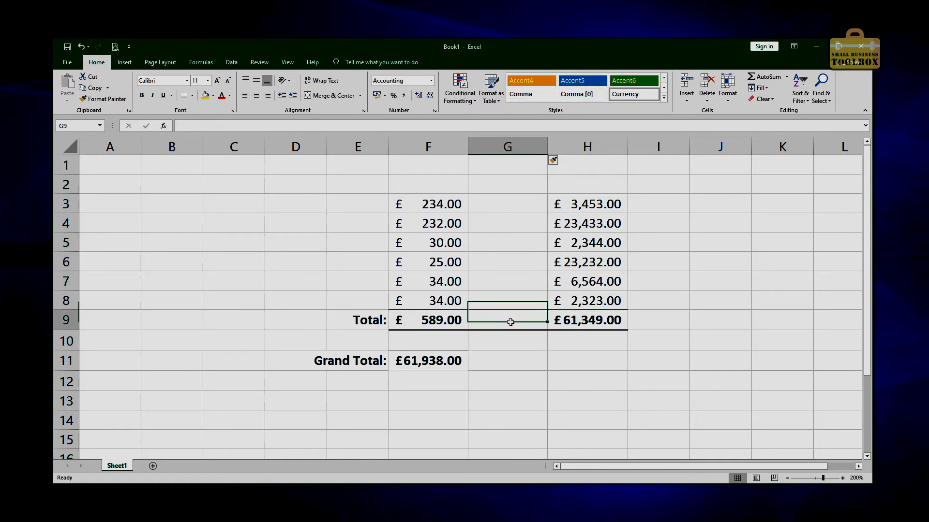
pyautogui.click(508, 353)
pyautogui.click(510, 321)
pyautogui.click(526, 374)
pyautogui.click(511, 327)
pyautogui.click(508, 389)
pyautogui.click(508, 317)
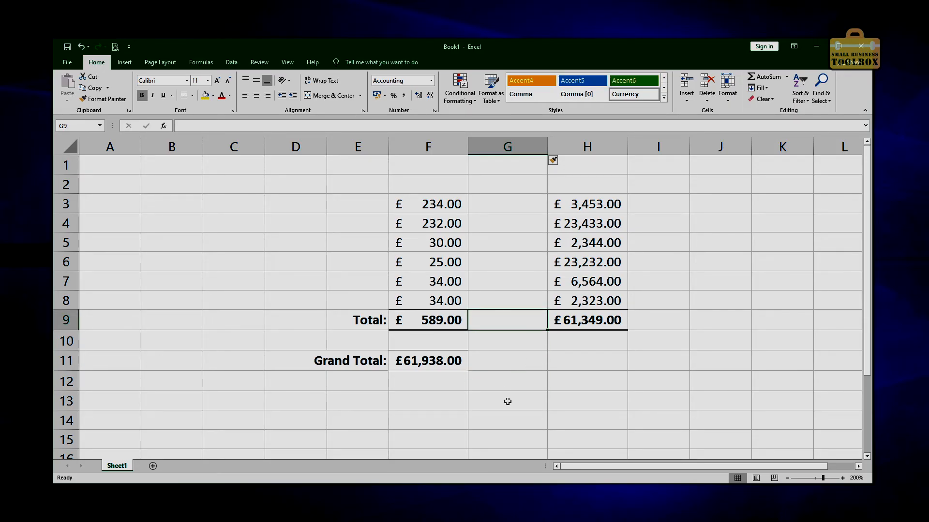
# Copy the plain formatting of G7 to the total-row cell G9 with Format Painter
pyautogui.click(506, 282)
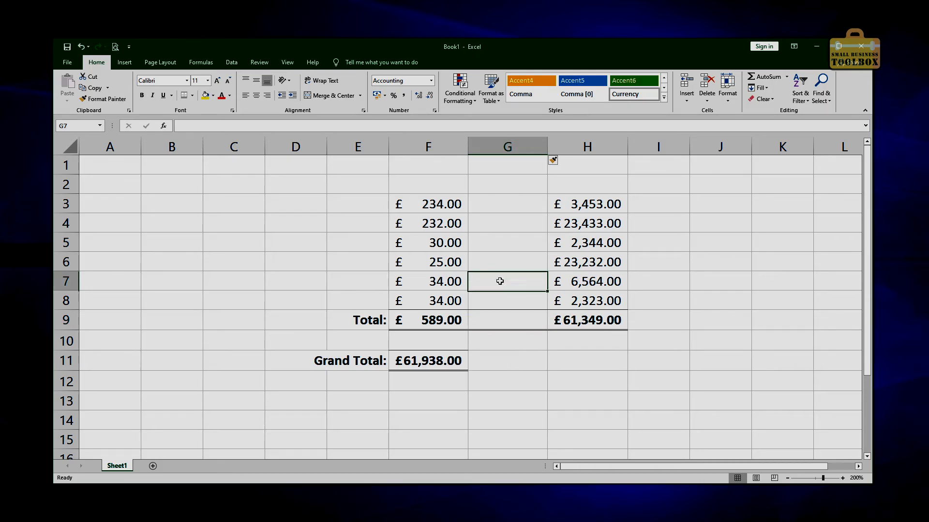
pyautogui.click(103, 101)
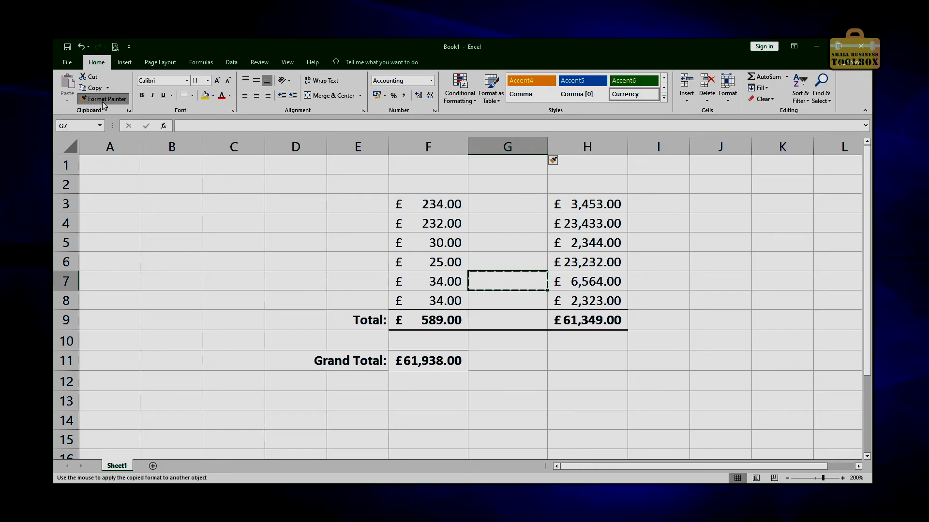
pyautogui.click(518, 319)
pyautogui.click(523, 426)
pyautogui.hotkey('ctrl', 'z')
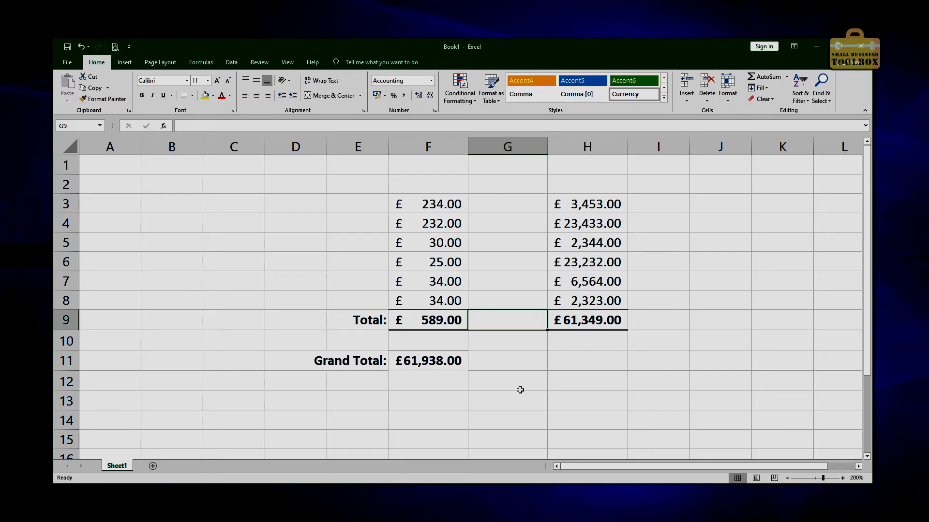
# Review the column total in F9 and the range F3 to F8 that it adds up
pyautogui.click(441, 326)
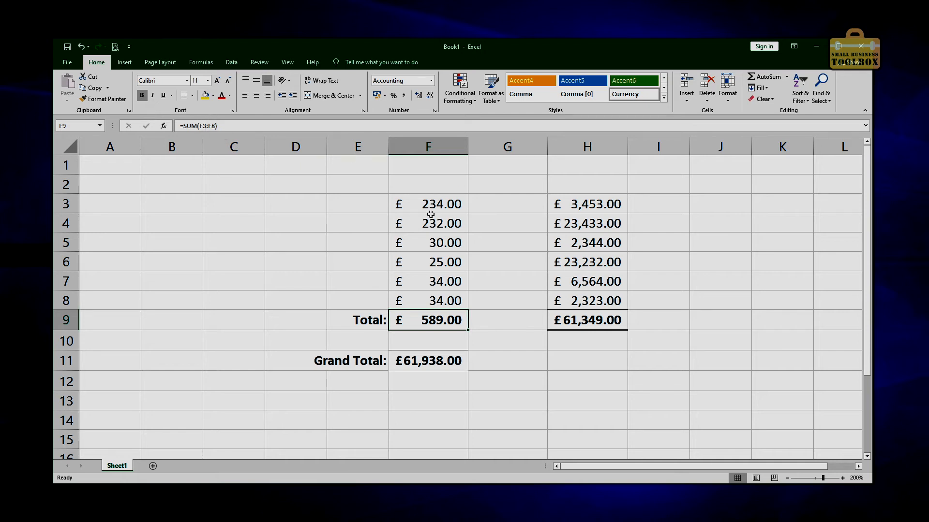
pyautogui.moveTo(438, 207); pyautogui.dragTo(440, 301)
pyautogui.click(501, 347)
pyautogui.click(503, 318)
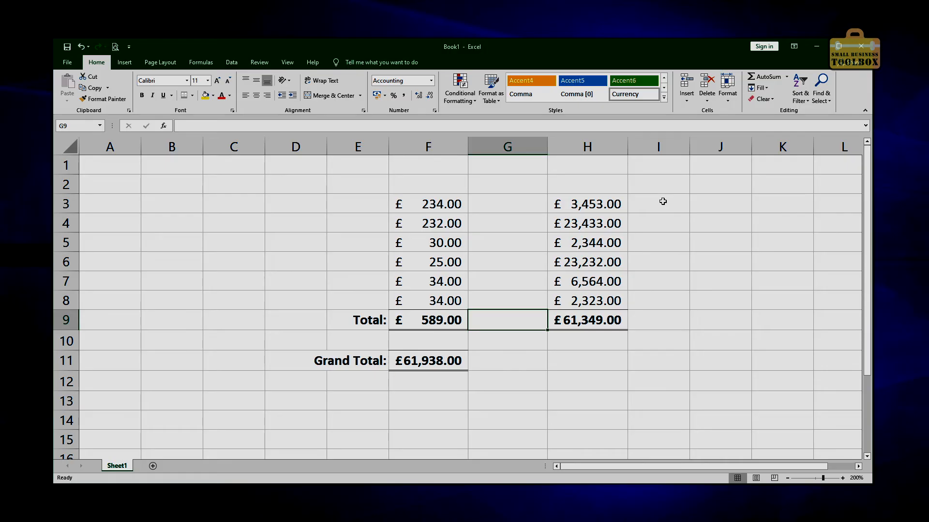
# Enter 32454 in cell G3, between the two existing amounts in row 3
pyautogui.click(663, 201)
pyautogui.click(439, 203)
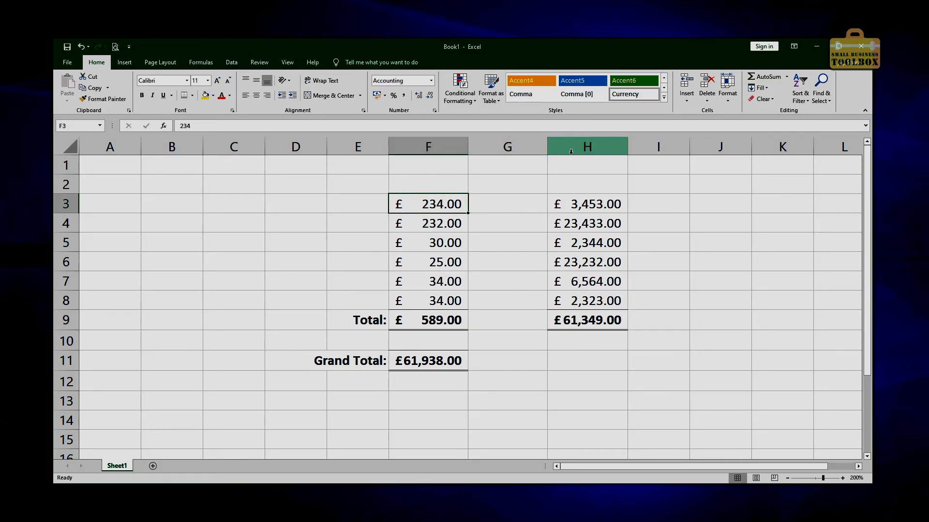
pyautogui.click(505, 204)
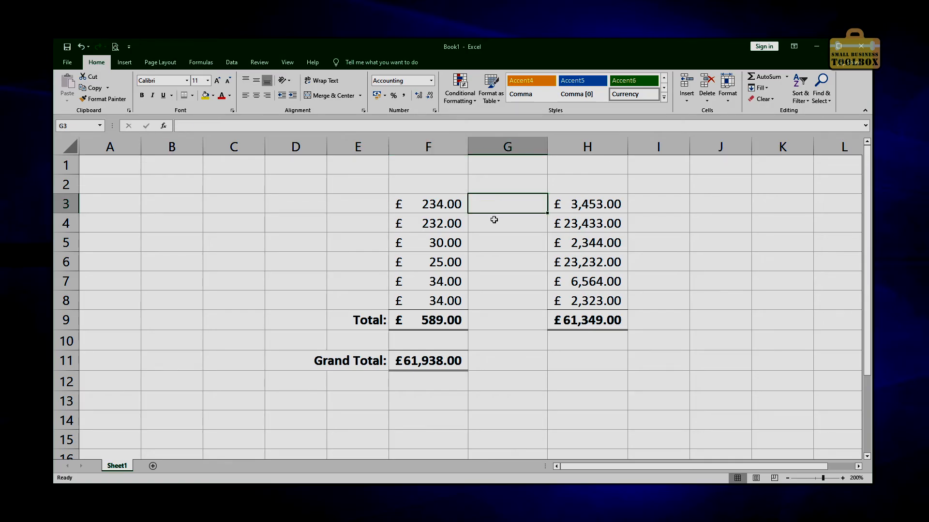
pyautogui.write('32454')
pyautogui.press('Return')
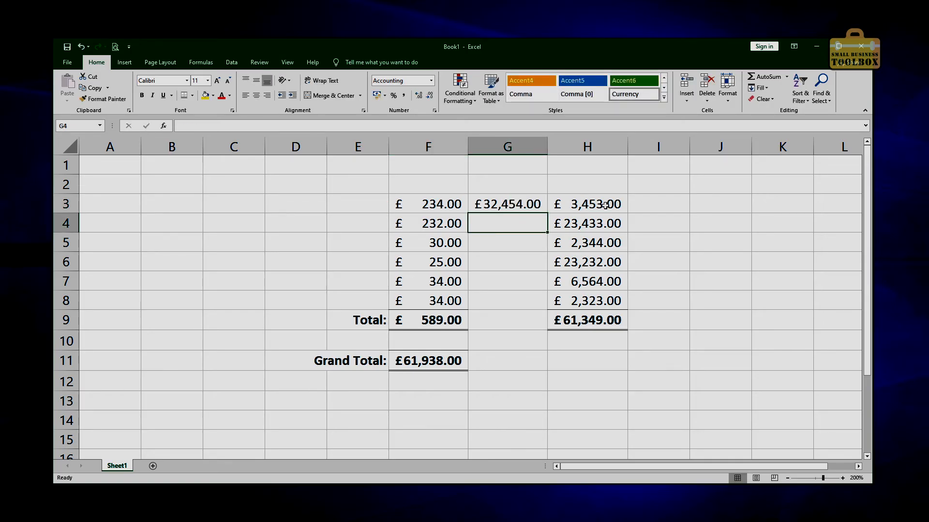
# Total the row values F3 to H3 in cell I3 with AutoSum, and check the resulting formula
pyautogui.click(666, 194)
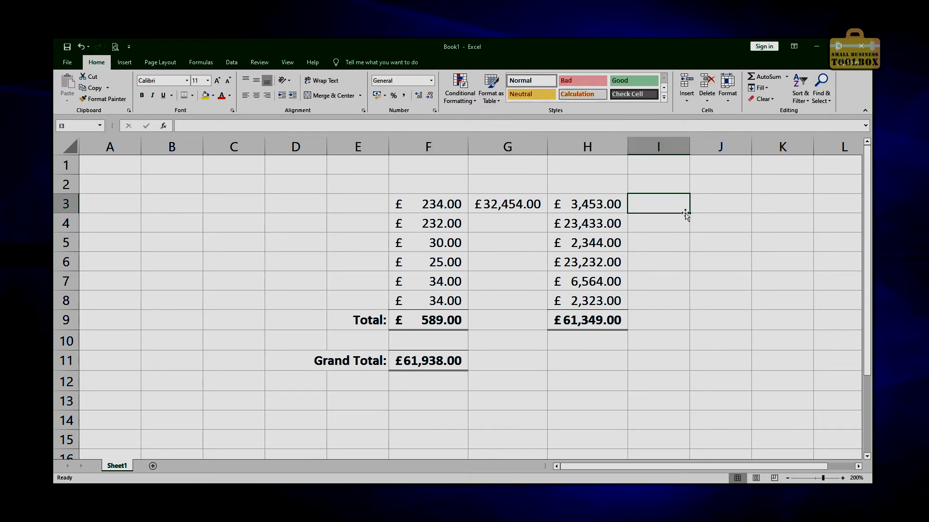
pyautogui.click(759, 77)
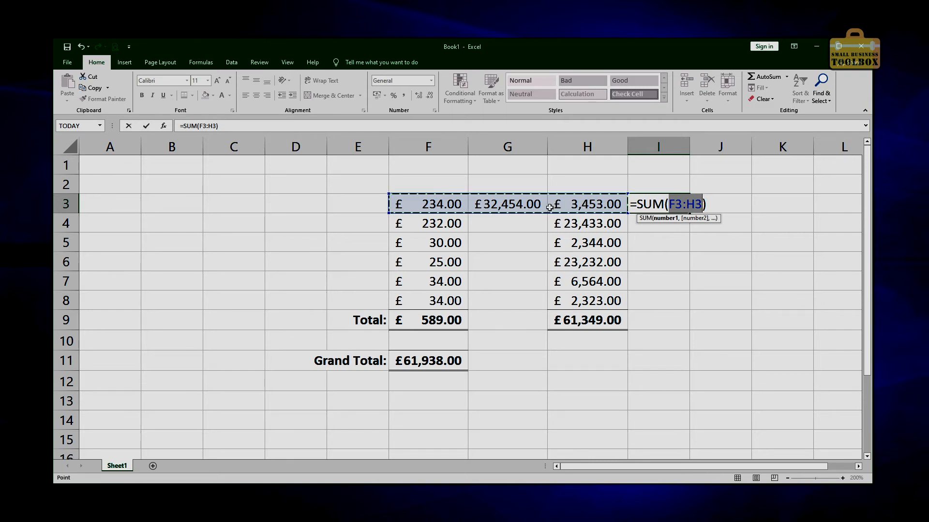
pyautogui.press('Return')
pyautogui.click(662, 253)
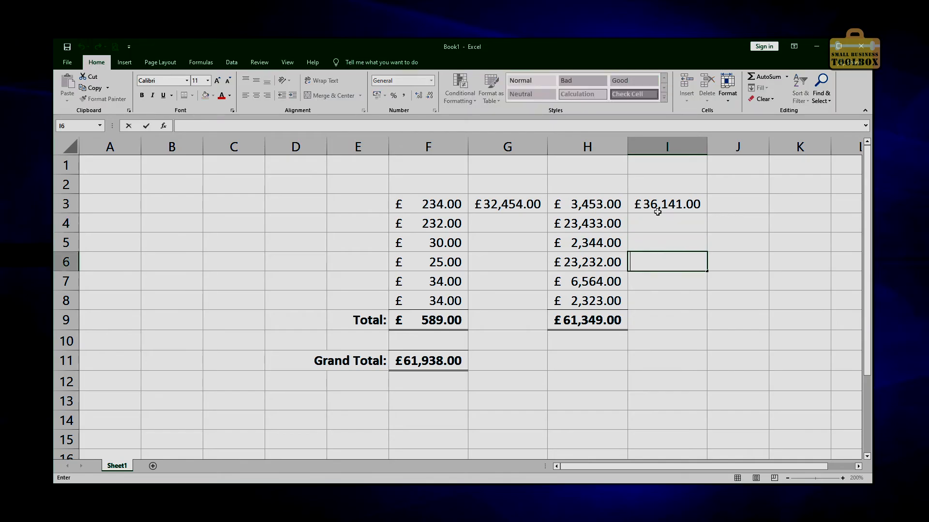
pyautogui.click(655, 207)
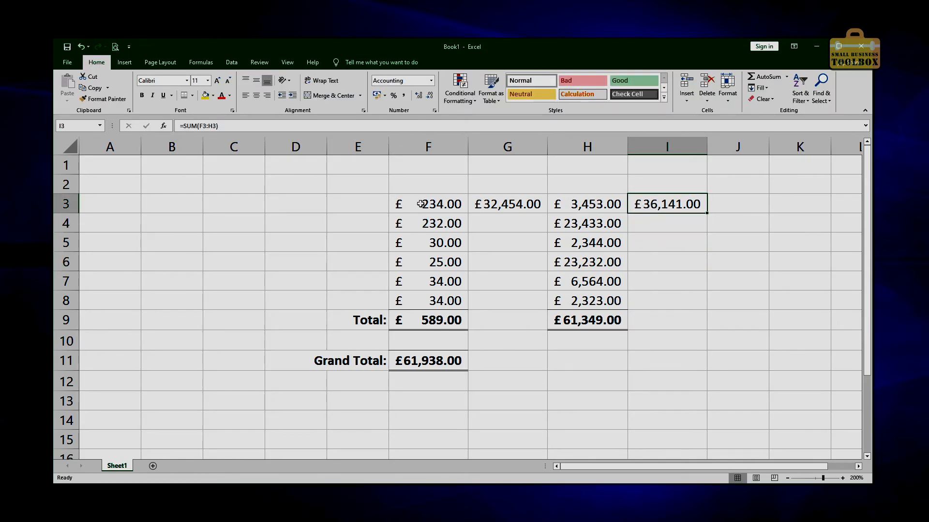
pyautogui.click(437, 205)
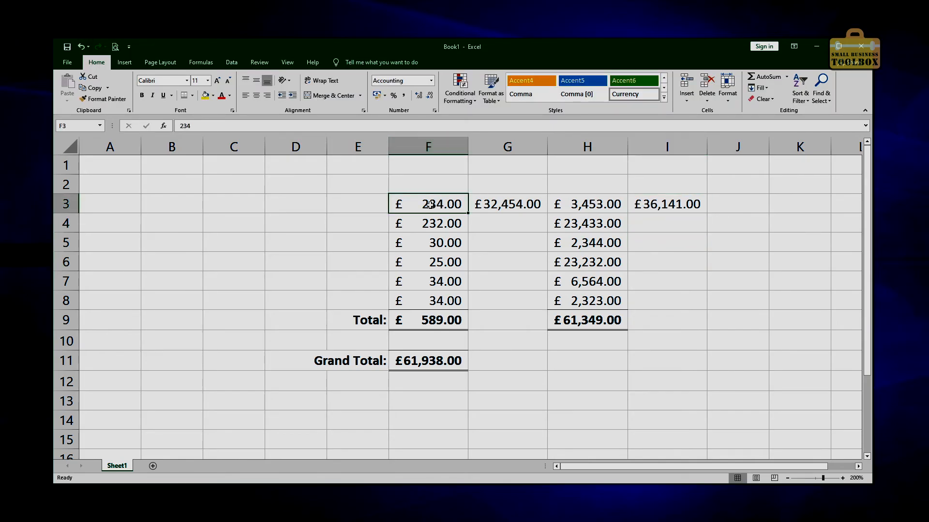
pyautogui.click(659, 209)
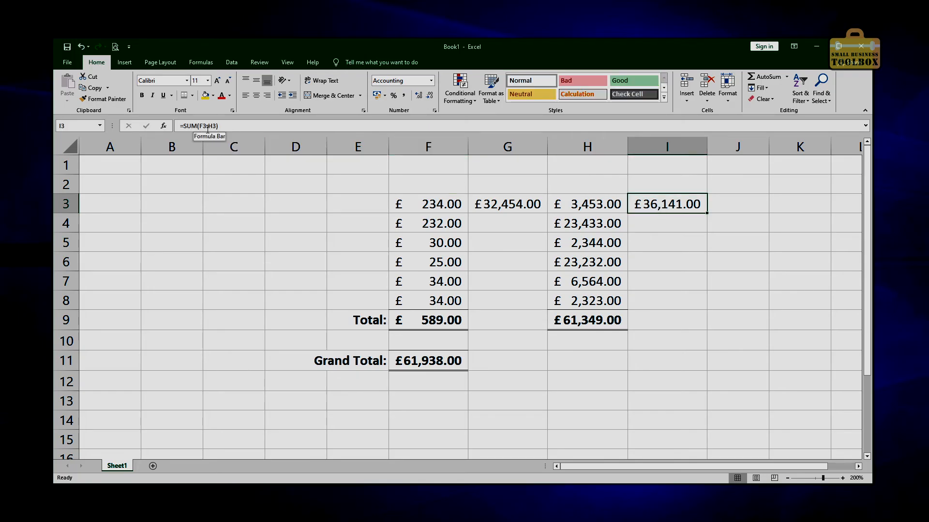
# Check the summed range F3 to H3, and clear the trial amounts from G3 and I3
pyautogui.click(423, 205)
pyautogui.moveTo(433, 204); pyautogui.dragTo(588, 204)
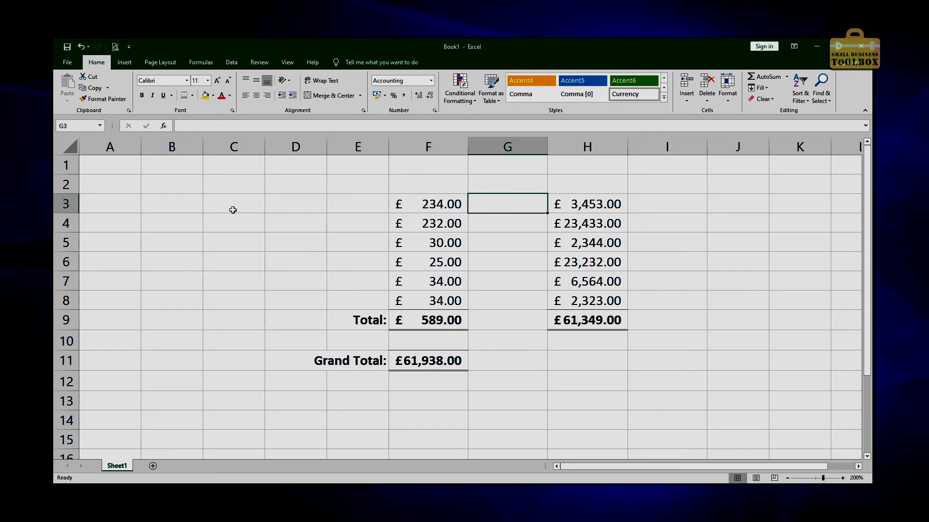
# List the operator symbols +, -, * and / one below the other in cells C3 to C6
pyautogui.click(219, 203)
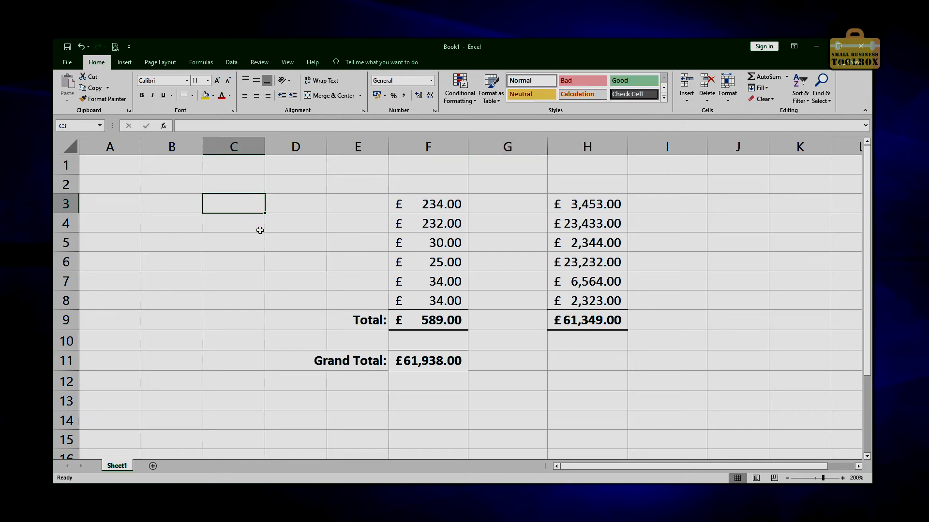
pyautogui.write('+')
pyautogui.click(250, 216)
pyautogui.write('-')
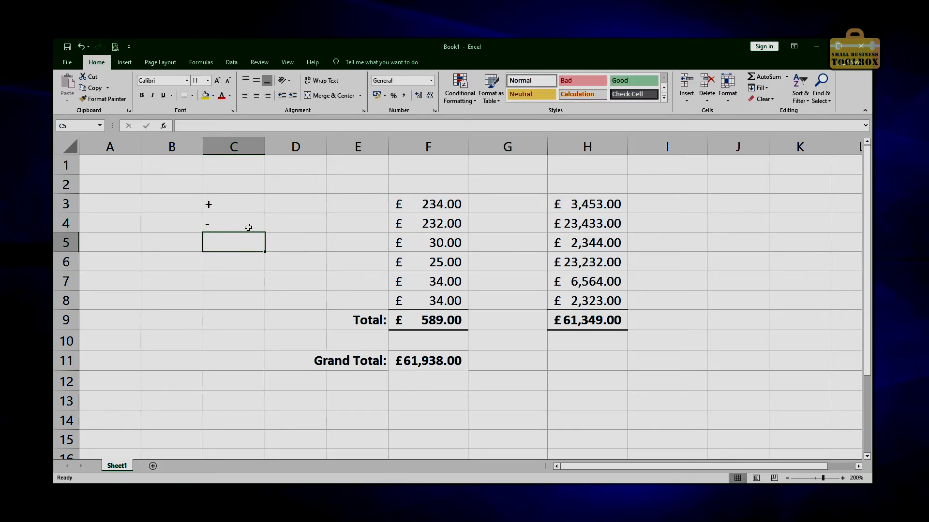
pyautogui.write('*')
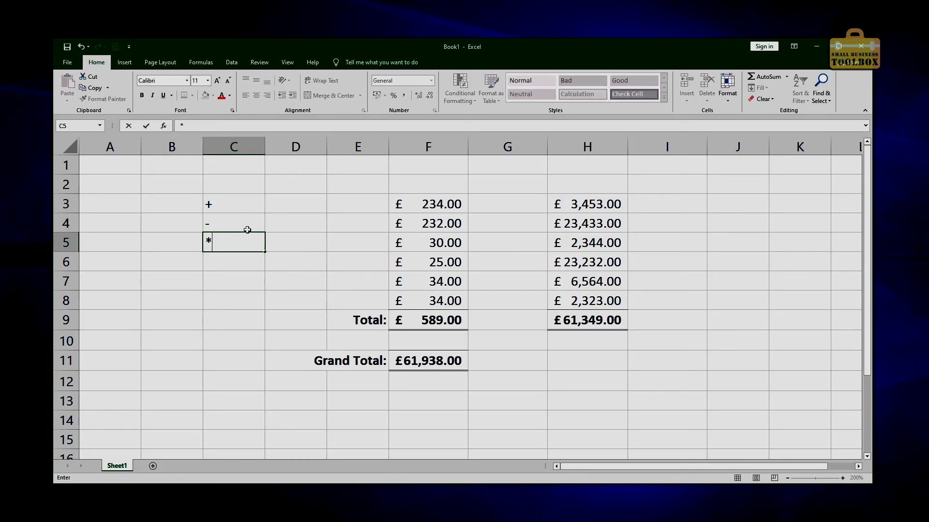
pyautogui.click(231, 265)
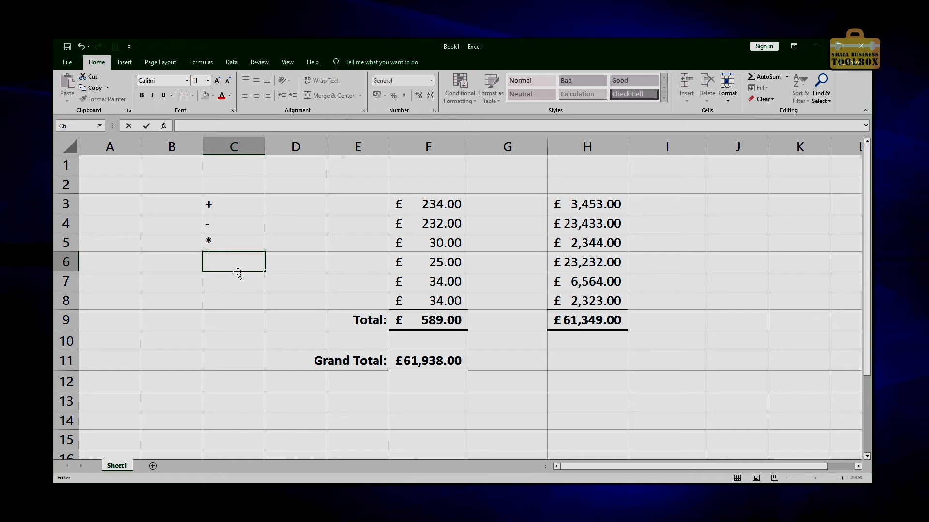
pyautogui.click(242, 286)
# Label the operators in D3 to D6 with the words add, subtract, multiply and divide
pyautogui.click(284, 205)
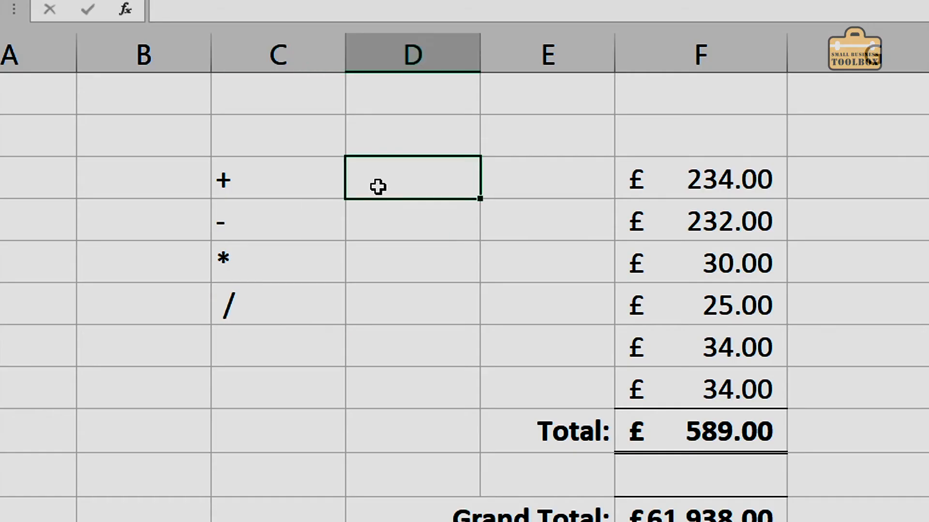
pyautogui.write('add')
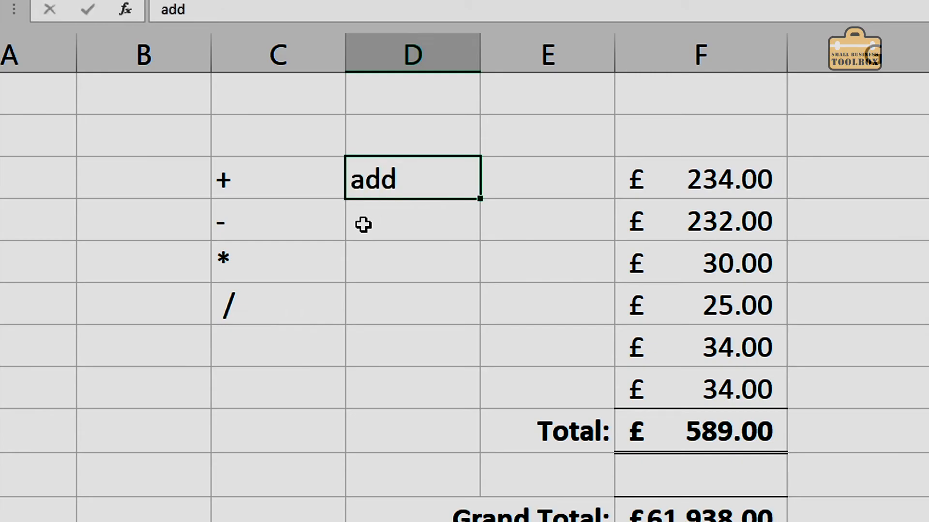
pyautogui.press('Return')
pyautogui.write('subtract')
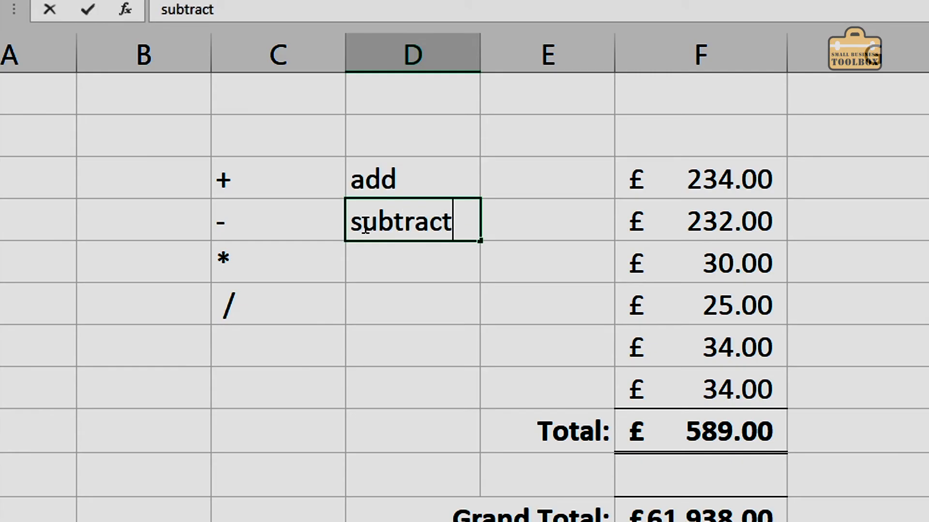
pyautogui.press('Return')
pyautogui.write('multi')
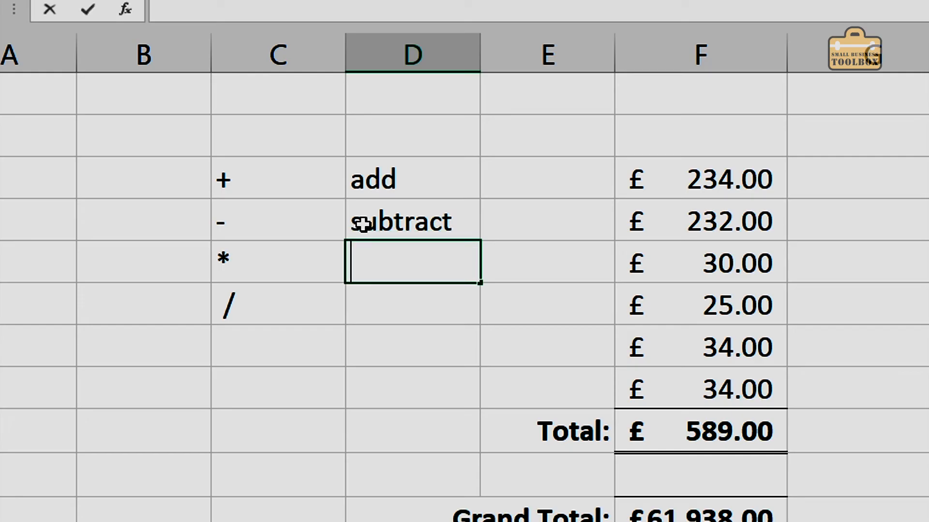
pyautogui.write('ply')
pyautogui.press('Return')
pyautogui.write('divide')
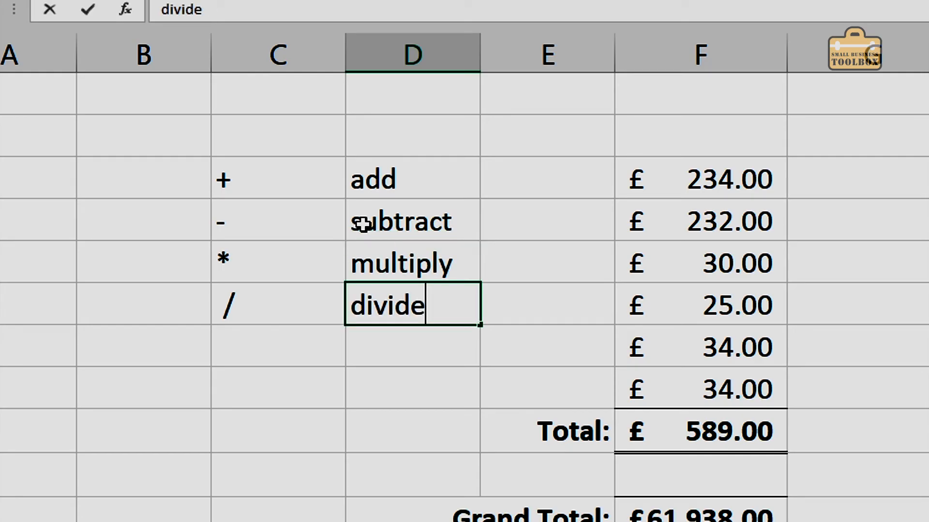
pyautogui.press('Return')
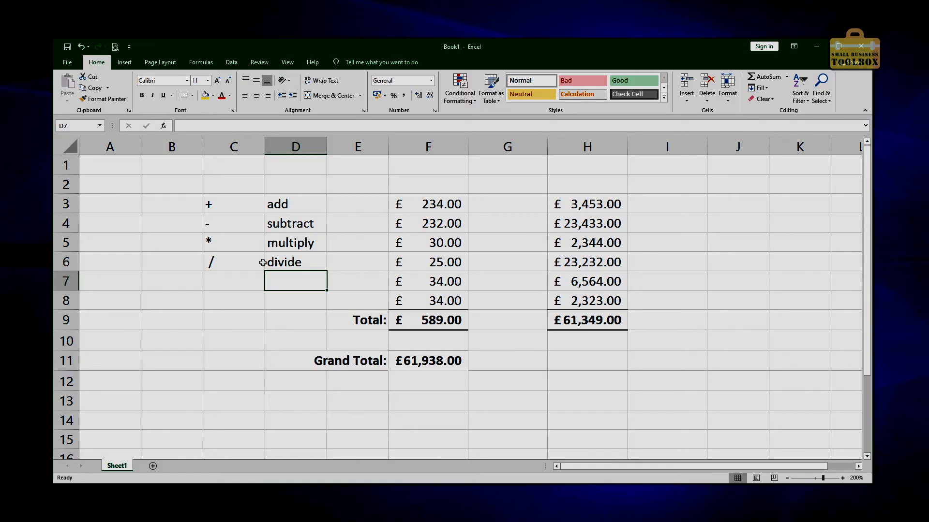
# Enter a pair of brackets () in cell C7 beneath the operator symbols, and look over the finished list
pyautogui.click(230, 285)
pyautogui.write('()')
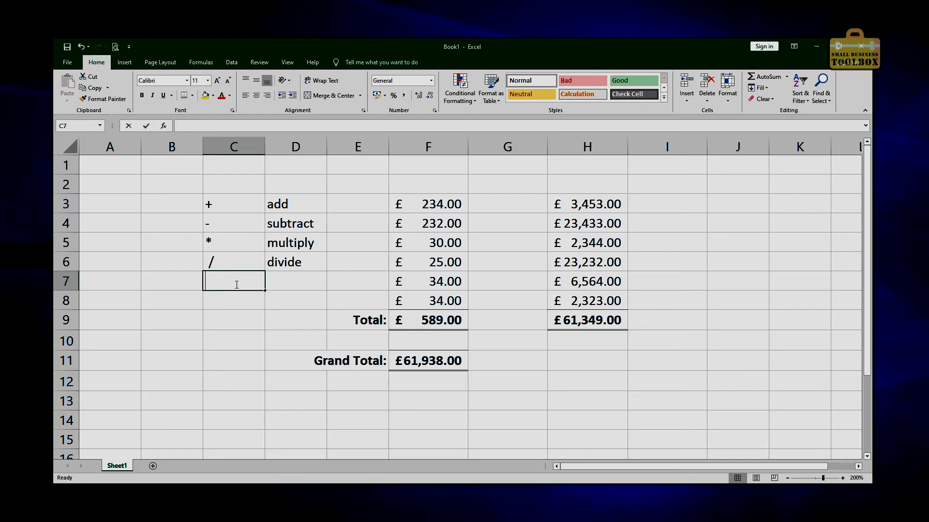
pyautogui.press('Return')
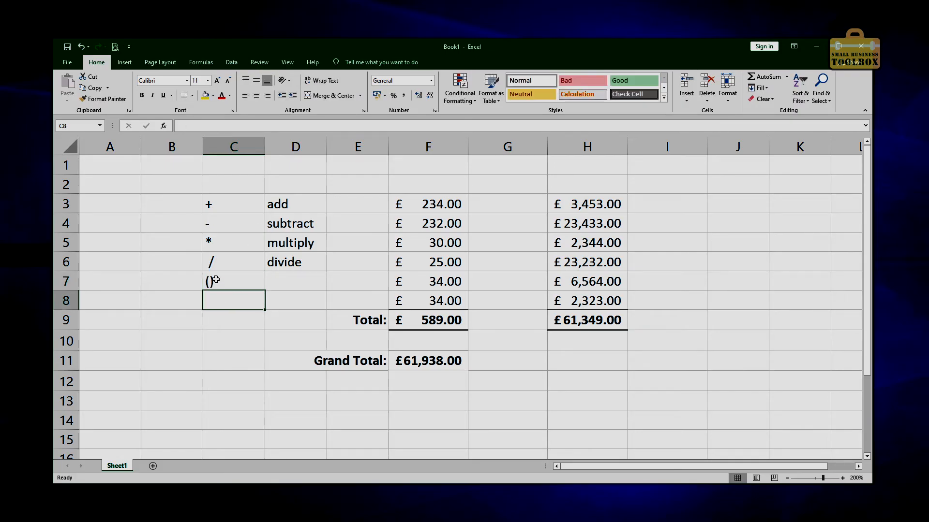
pyautogui.click(223, 285)
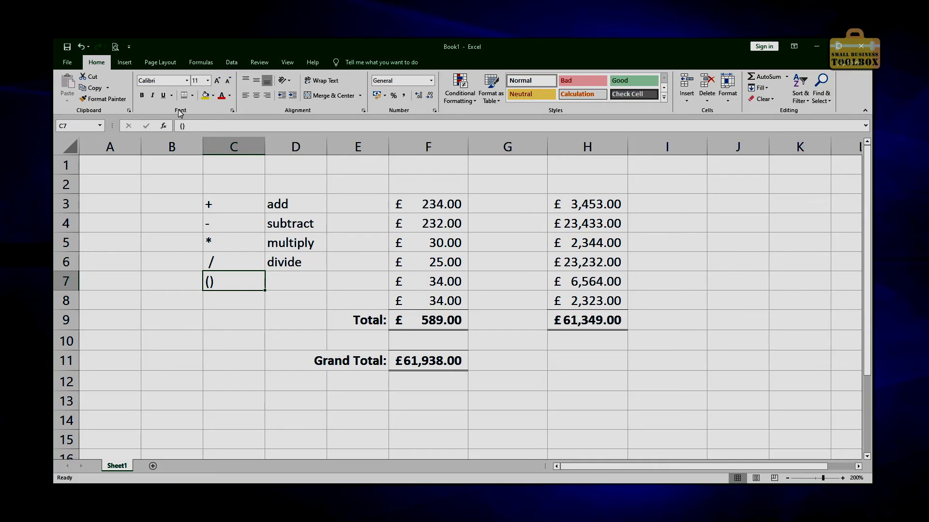
pyautogui.moveTo(259, 199); pyautogui.dragTo(275, 283)
pyautogui.click(421, 181)
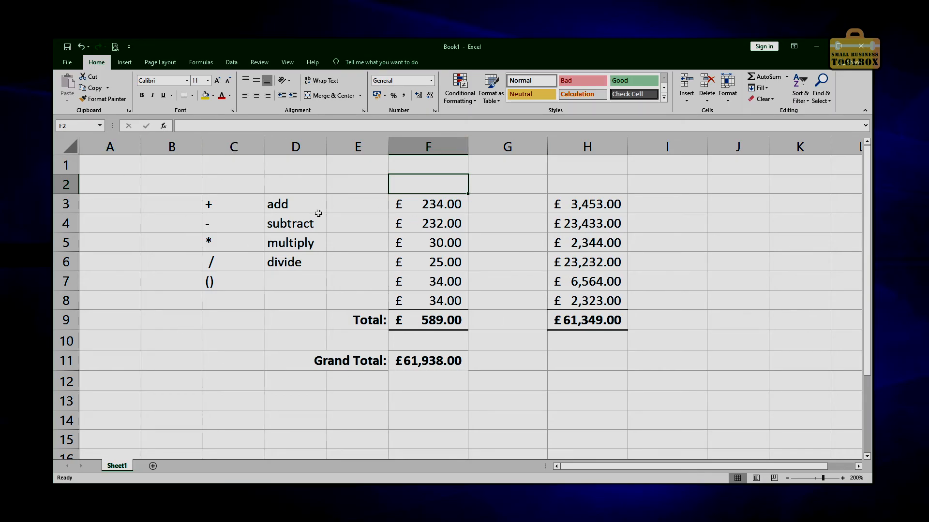
pyautogui.click(344, 250)
pyautogui.click(317, 246)
pyautogui.click(349, 246)
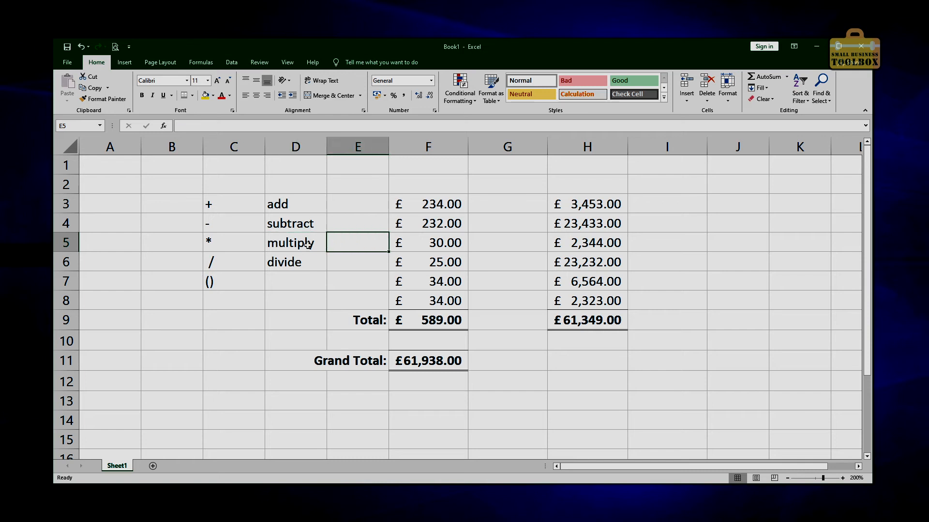
pyautogui.click(308, 246)
pyautogui.click(357, 242)
pyautogui.click(310, 245)
pyautogui.click(346, 242)
# Try out selecting the whole sheet, columns A to F, and rows 2 to 7
pyautogui.click(72, 146)
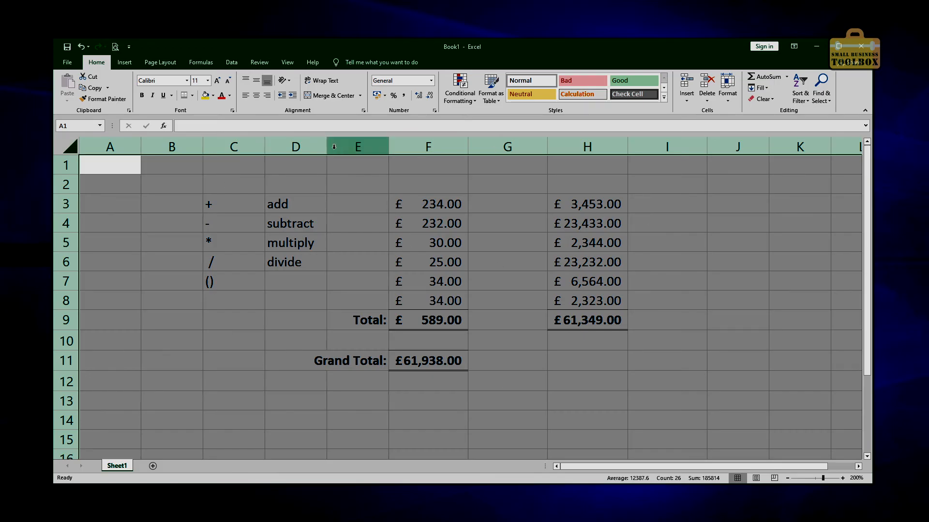
pyautogui.click(160, 206)
pyautogui.click(110, 146)
pyautogui.click(170, 147)
pyautogui.click(234, 147)
pyautogui.click(296, 147)
pyautogui.click(358, 147)
pyautogui.click(402, 146)
pyautogui.moveTo(110, 146); pyautogui.dragTo(402, 139)
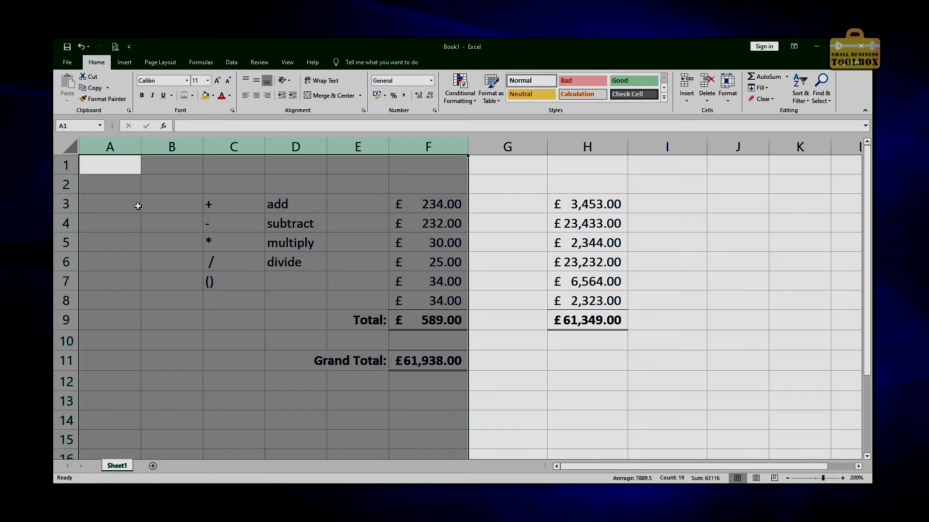
pyautogui.click(137, 206)
pyautogui.moveTo(68, 184); pyautogui.dragTo(93, 276)
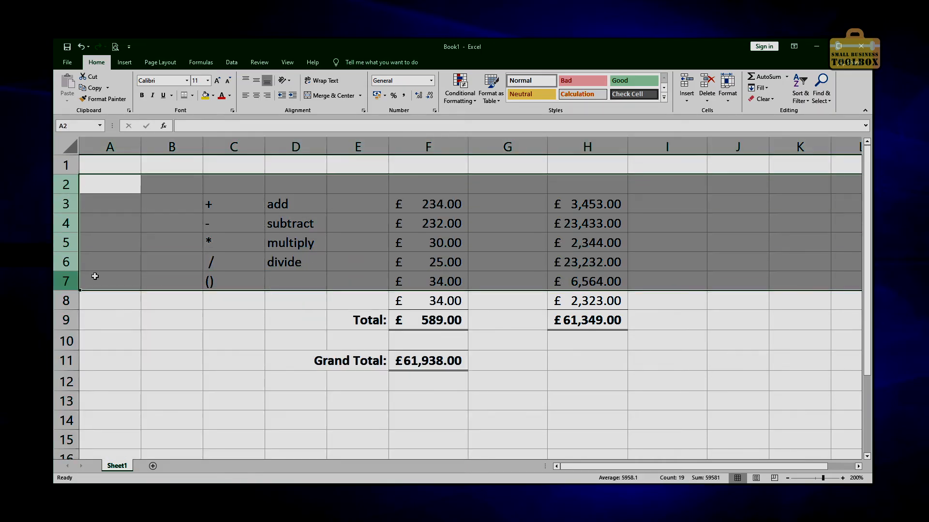
pyautogui.click(126, 298)
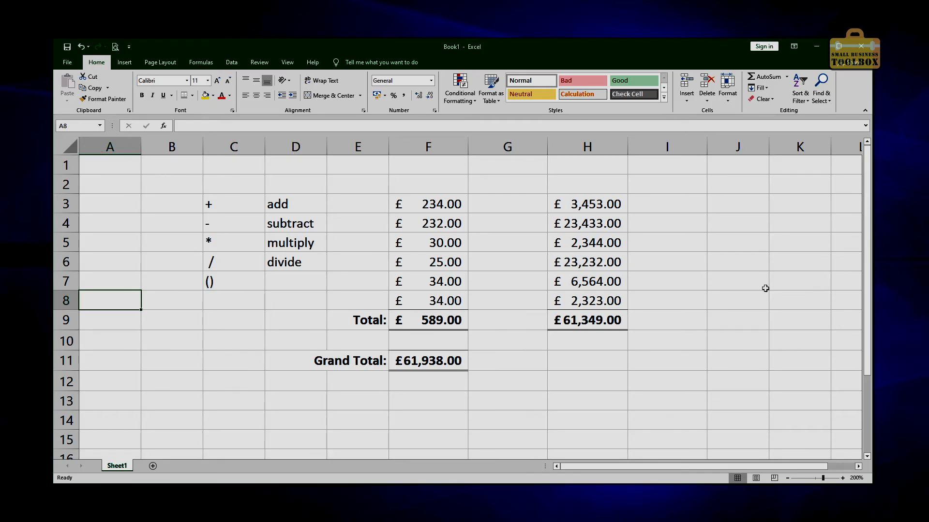
# Fill every cell of the sheet with white to cover the gridlines
pyautogui.click(70, 146)
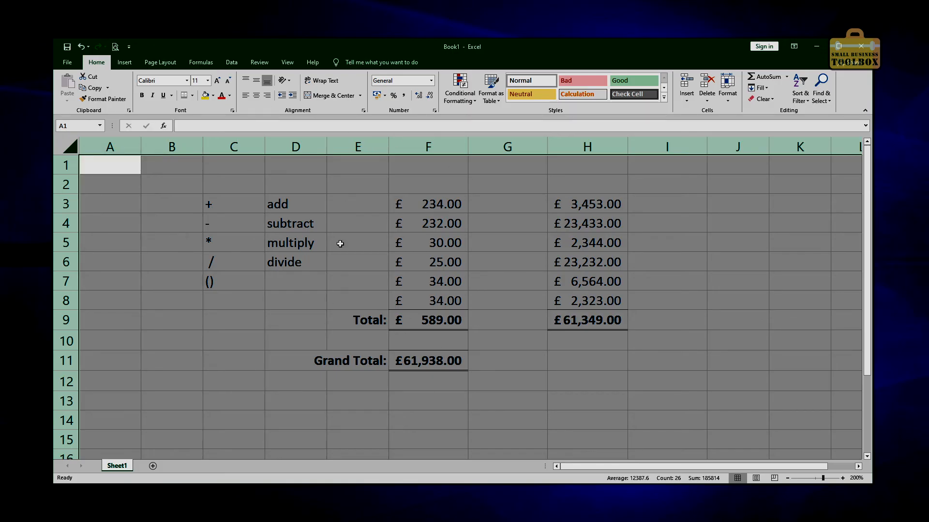
pyautogui.click(214, 95)
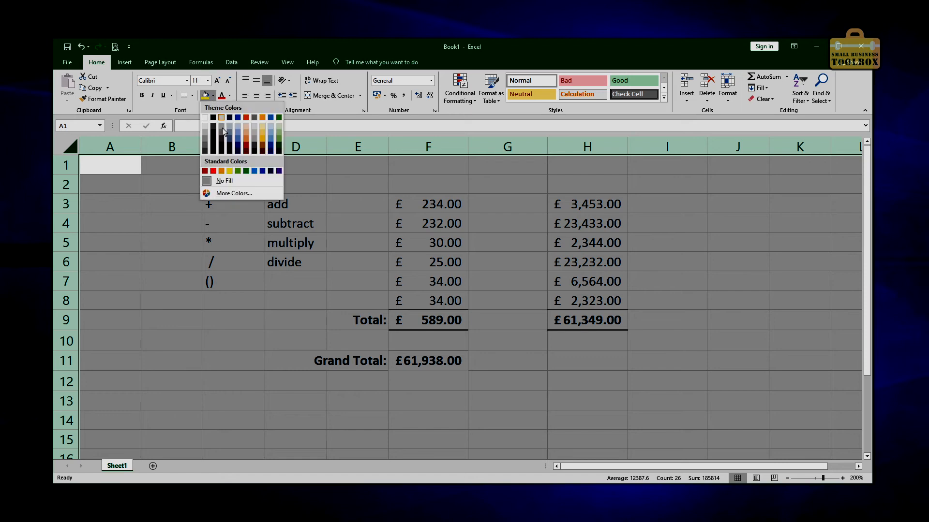
pyautogui.click(205, 125)
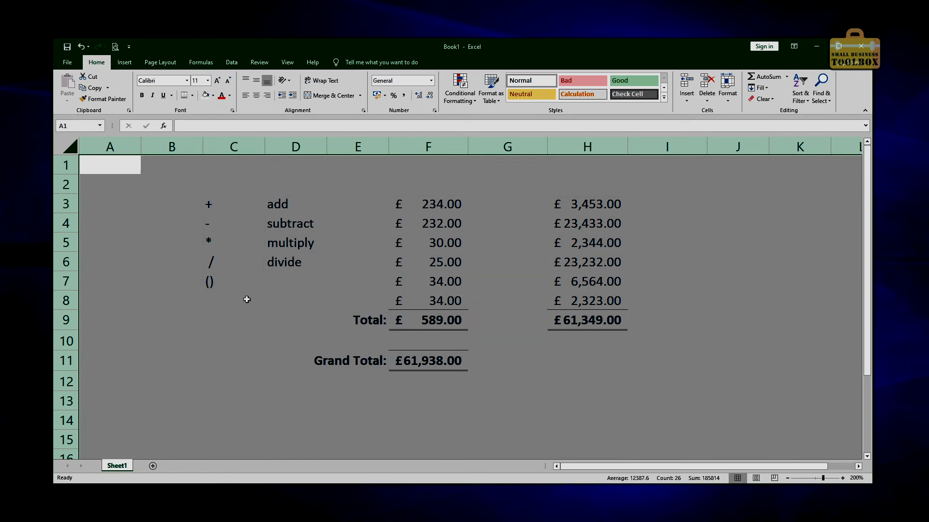
pyautogui.click(213, 95)
pyautogui.click(205, 126)
pyautogui.click(242, 282)
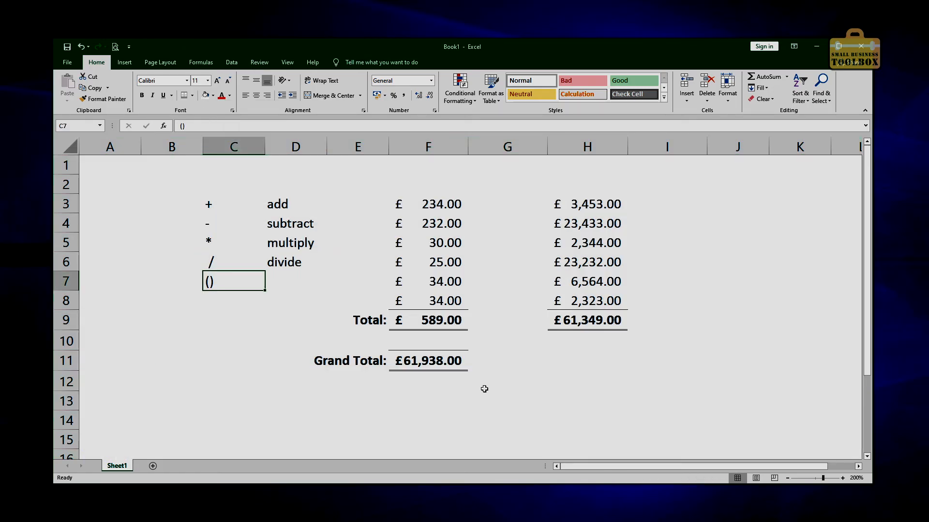
# Add the column headings Costs in F2 and Sales in H2 above the amounts
pyautogui.click(428, 186)
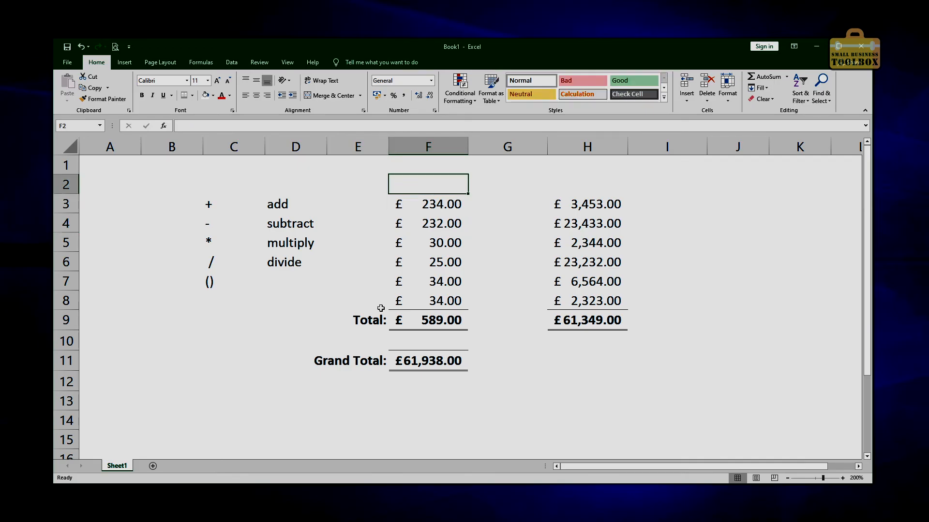
pyautogui.write('Costs')
pyautogui.press('Tab')
pyautogui.press('Tab')
pyautogui.write('Sales')
# Make the headings in F2 to H2 bold and right-aligned
pyautogui.moveTo(416, 185); pyautogui.dragTo(571, 185)
pyautogui.click(142, 95)
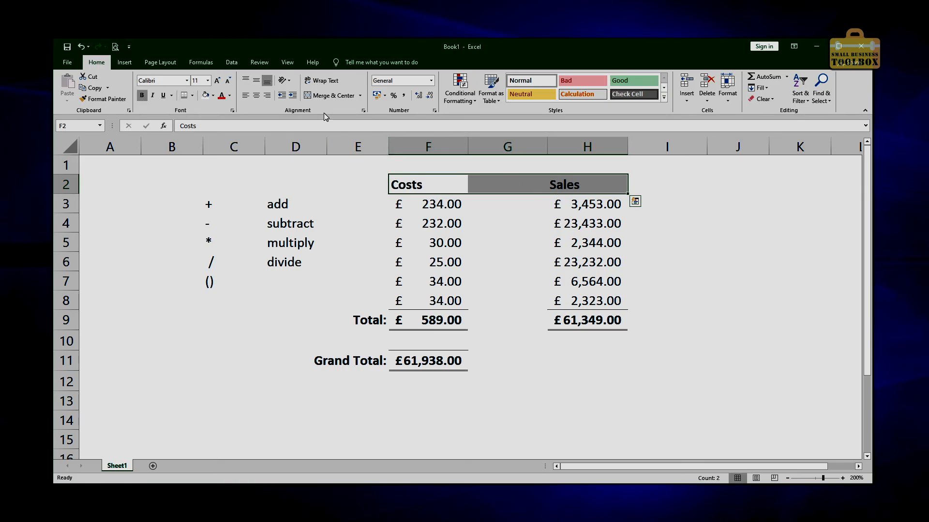
pyautogui.click(267, 96)
pyautogui.click(500, 242)
# Fill the Sales heading in H2 with light green and the Costs heading in F2 with light orange
pyautogui.click(587, 185)
pyautogui.click(213, 96)
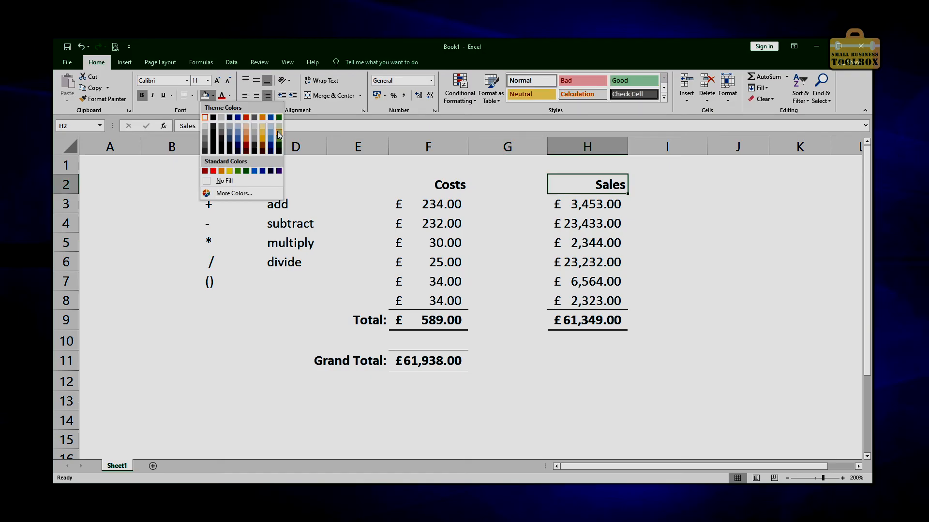
pyautogui.click(279, 135)
pyautogui.click(437, 184)
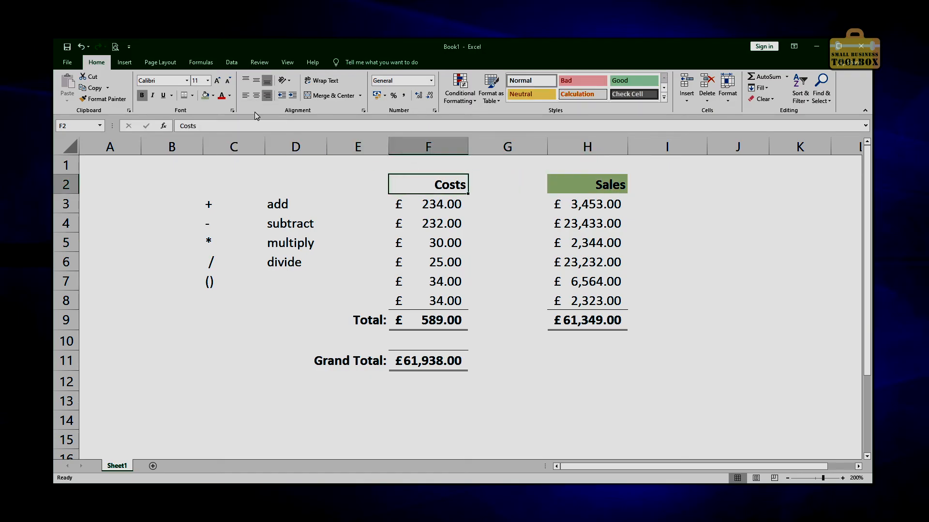
pyautogui.click(214, 96)
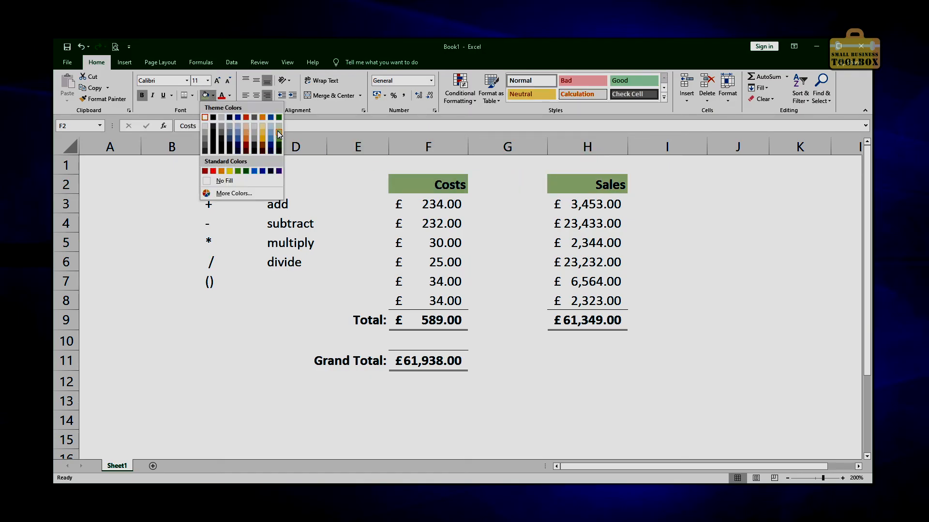
pyautogui.click(246, 135)
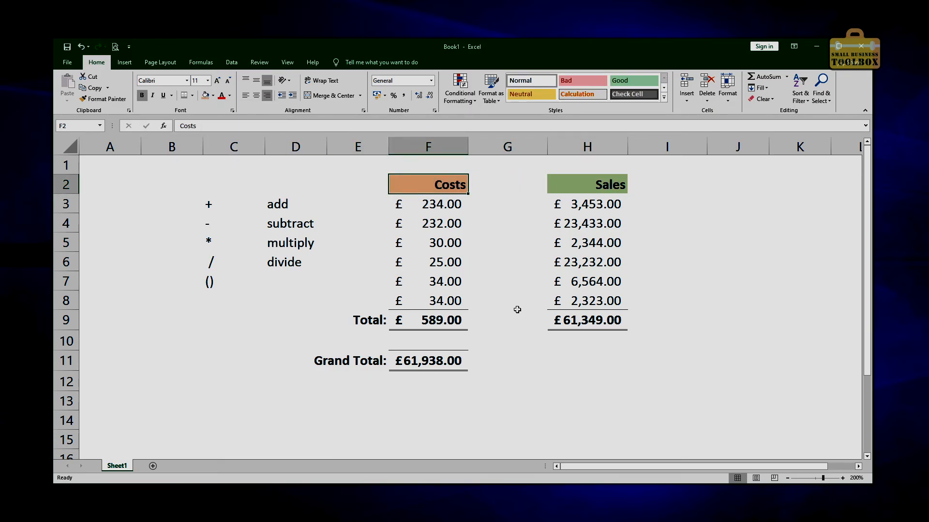
# Clear the operator list and its labels from cells C3 to D7
pyautogui.click(357, 162)
pyautogui.click(298, 163)
pyautogui.moveTo(221, 203); pyautogui.dragTo(291, 275)
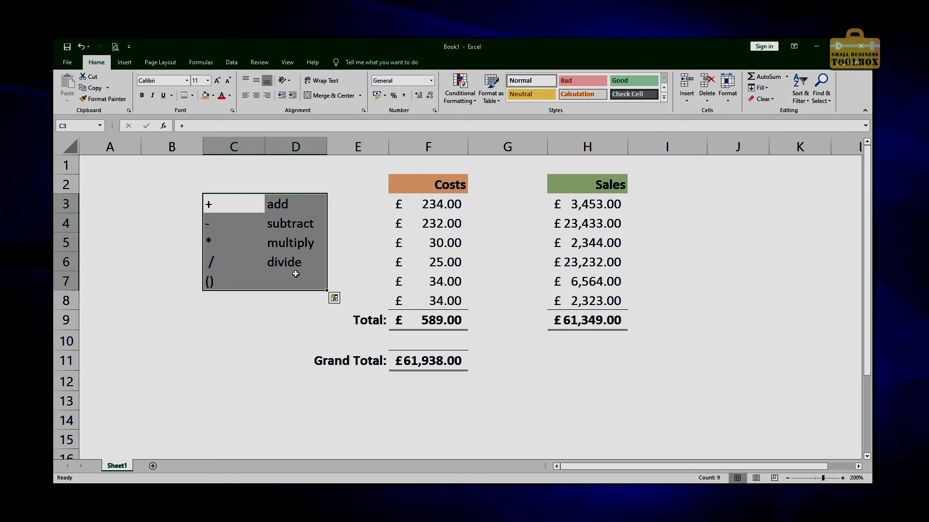
pyautogui.press('Delete')
pyautogui.click(297, 158)
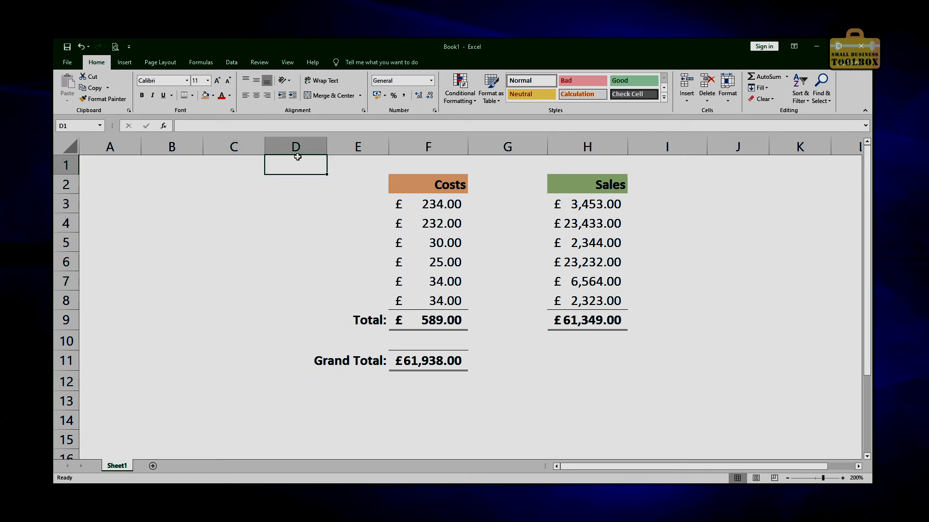
# Insert two empty rows at the top of the sheet, above the Costs and Sales headings
pyautogui.click(68, 167)
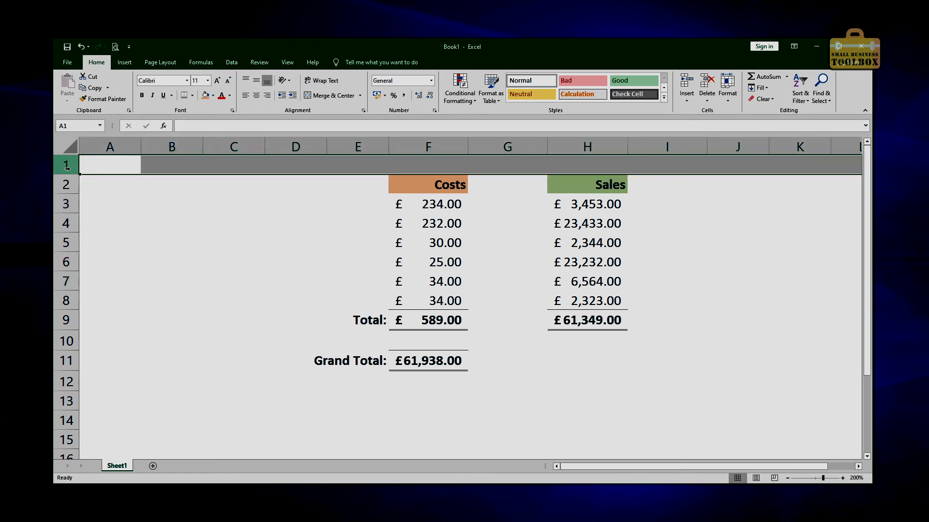
pyautogui.rightClick(67, 167)
pyautogui.click(91, 237)
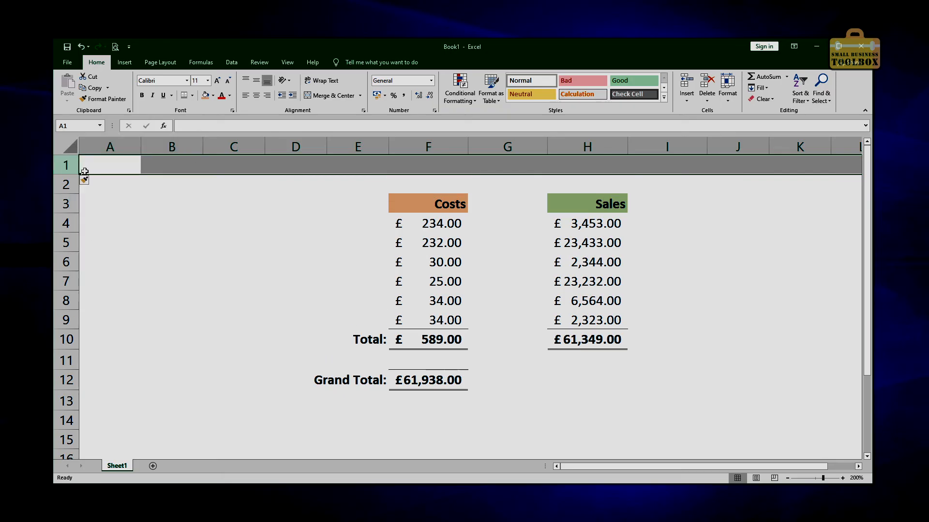
pyautogui.rightClick(68, 160)
pyautogui.click(91, 238)
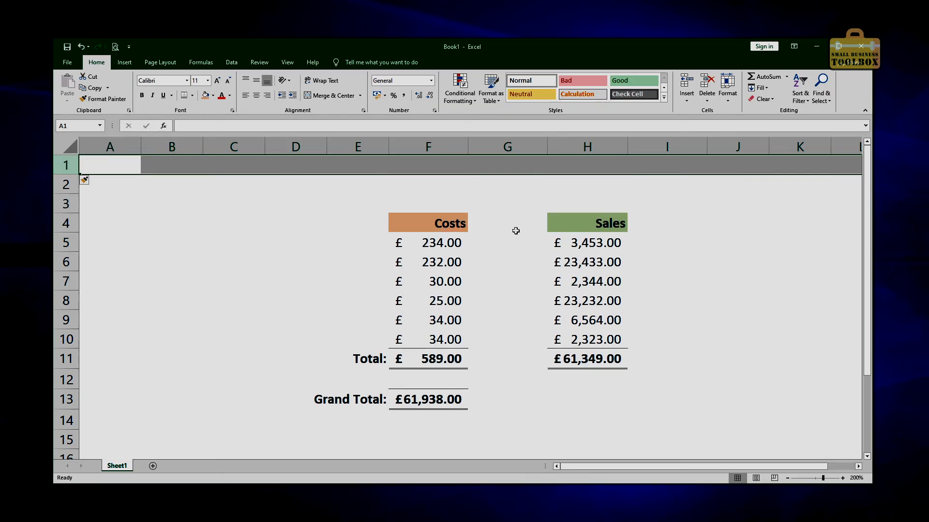
# Draw a thick outside border around the whole costs and sales block, cells D3 to I14
pyautogui.click(347, 196)
pyautogui.moveTo(306, 199); pyautogui.dragTo(657, 422)
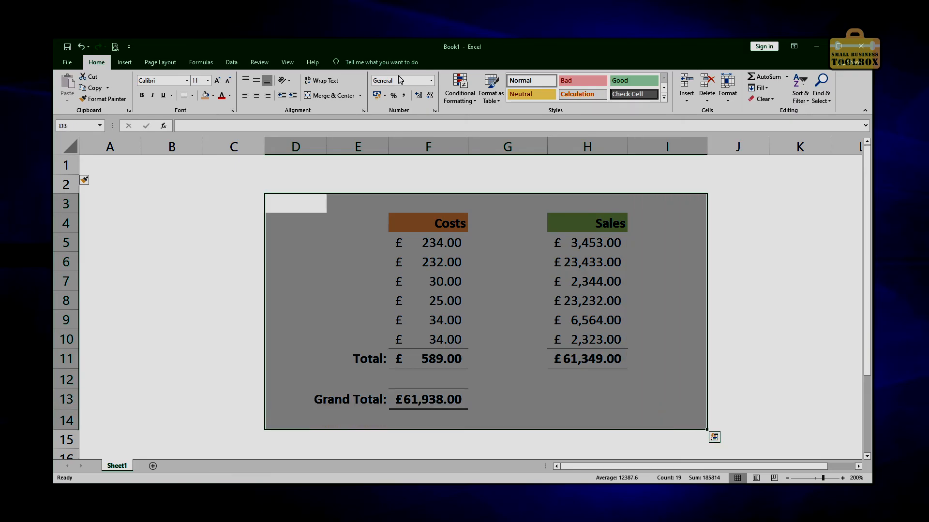
pyautogui.click(192, 98)
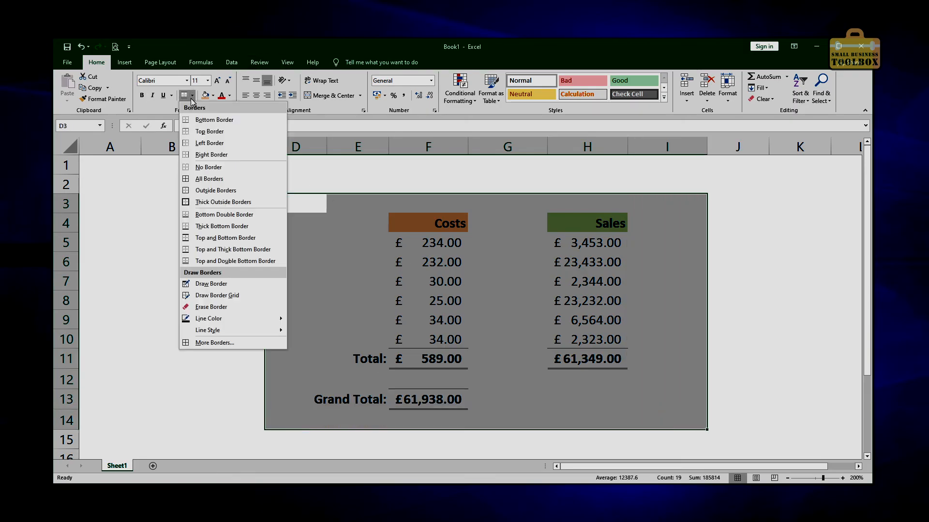
pyautogui.click(218, 204)
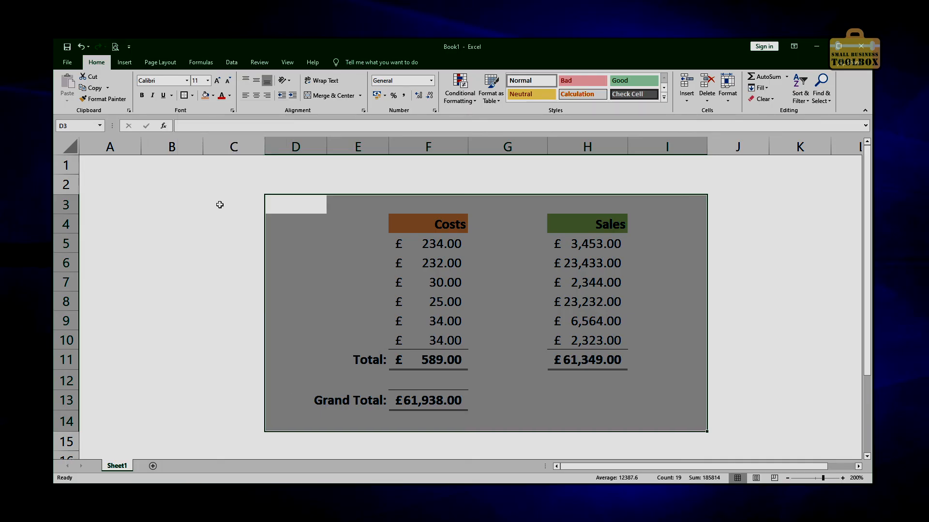
pyautogui.click(764, 307)
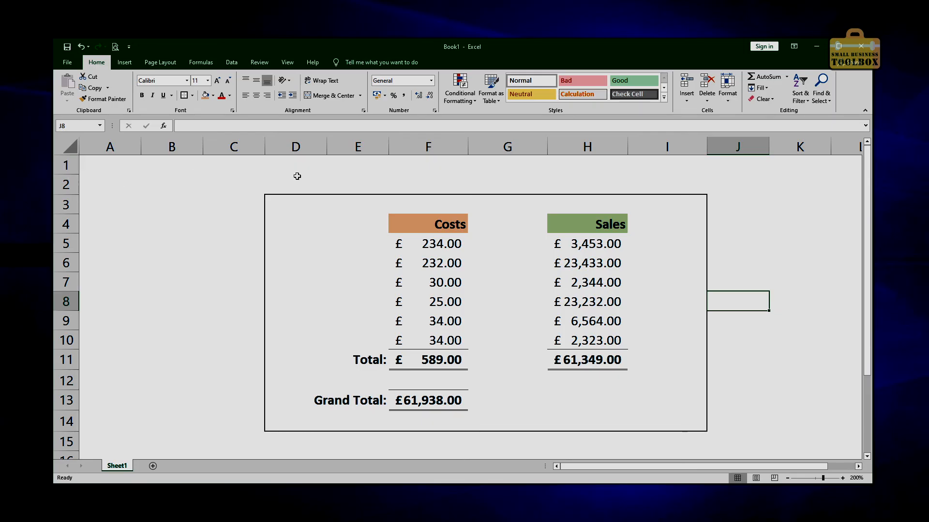
# Reduce the heights of empty rows 1 and 2 to about half, bringing the bordered block closer to the sheet's upper edge
pyautogui.moveTo(68, 175)
pyautogui.mouseDown()
pyautogui.moveTo(68, 165)
pyautogui.moveTo(65, 177)
pyautogui.mouseUp()
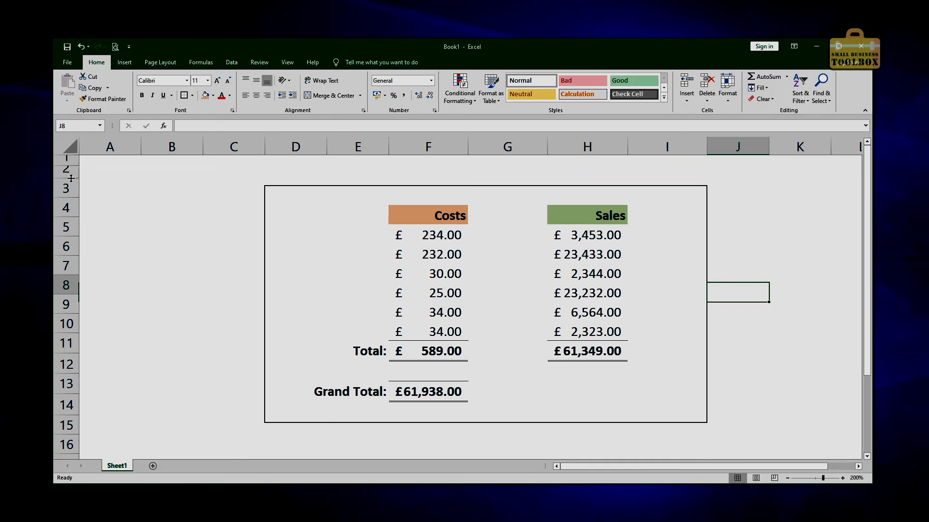
pyautogui.click(225, 225)
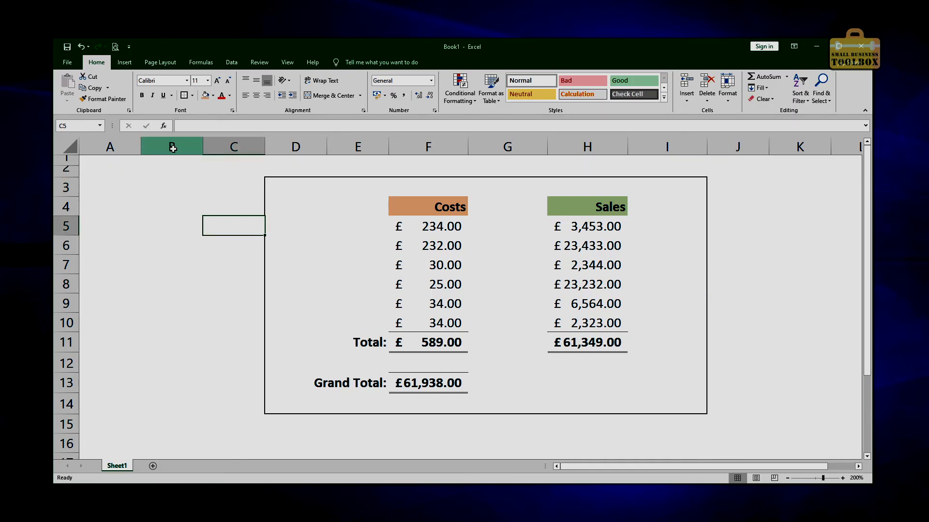
# Delete the empty columns A and B, and narrow the remaining column A beside the bordered block
pyautogui.moveTo(157, 146); pyautogui.dragTo(110, 146)
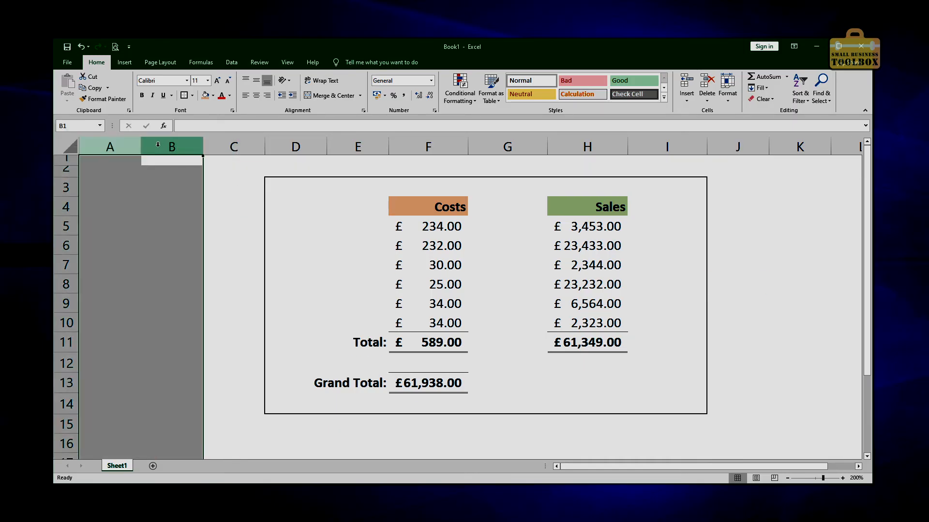
pyautogui.rightClick(162, 145)
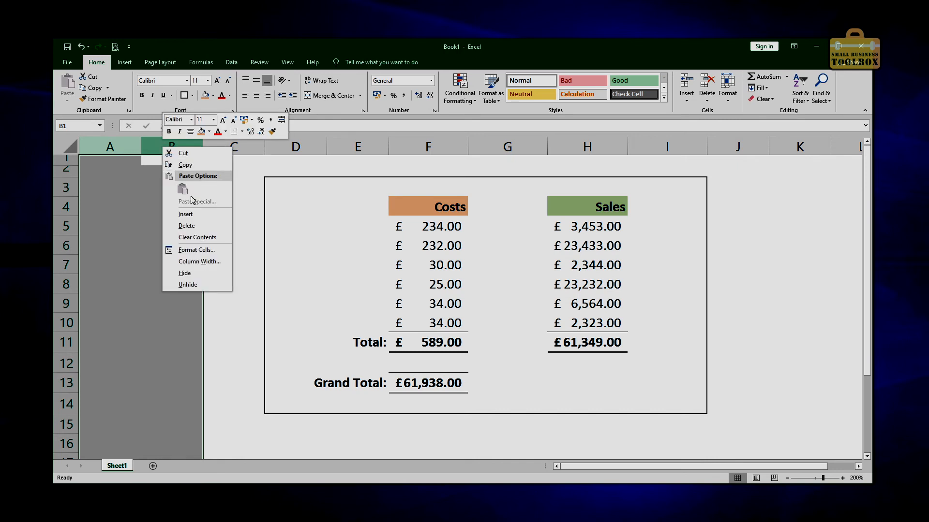
pyautogui.click(203, 225)
pyautogui.click(112, 183)
pyautogui.moveTo(141, 146); pyautogui.dragTo(100, 148)
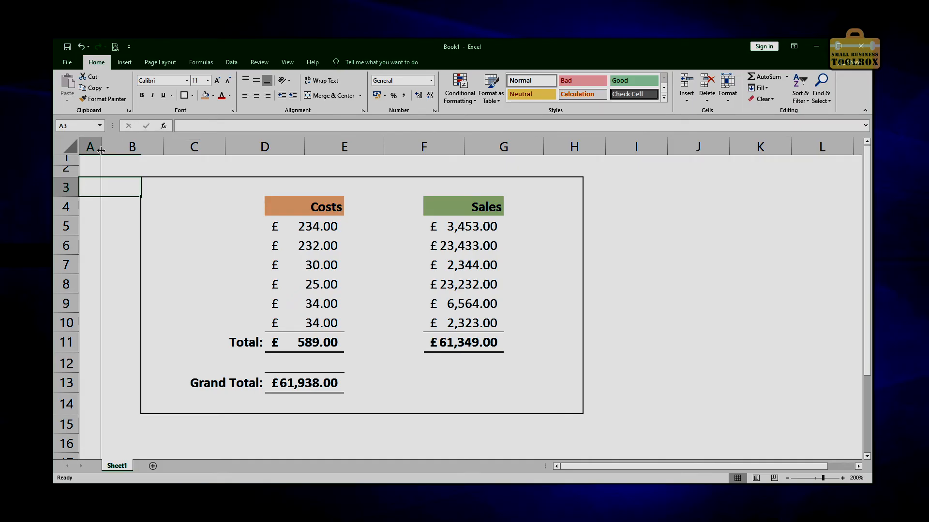
pyautogui.click(609, 269)
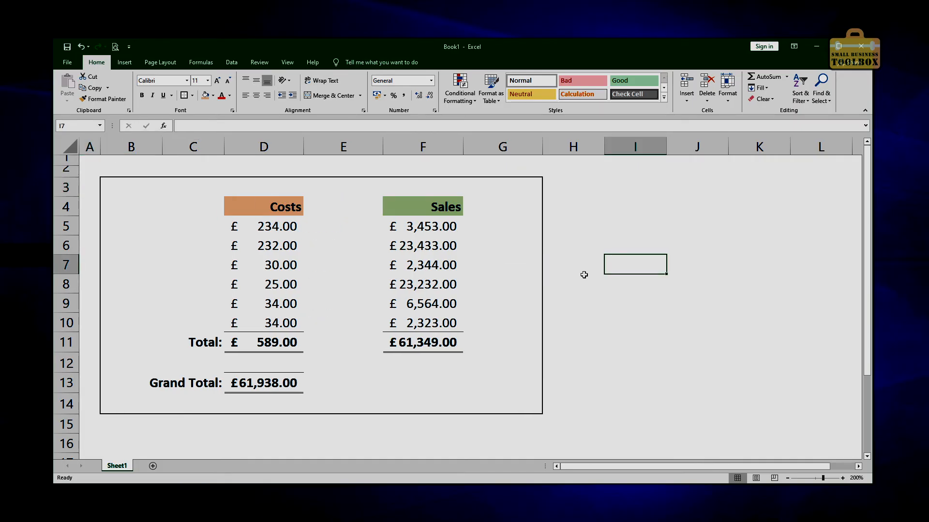
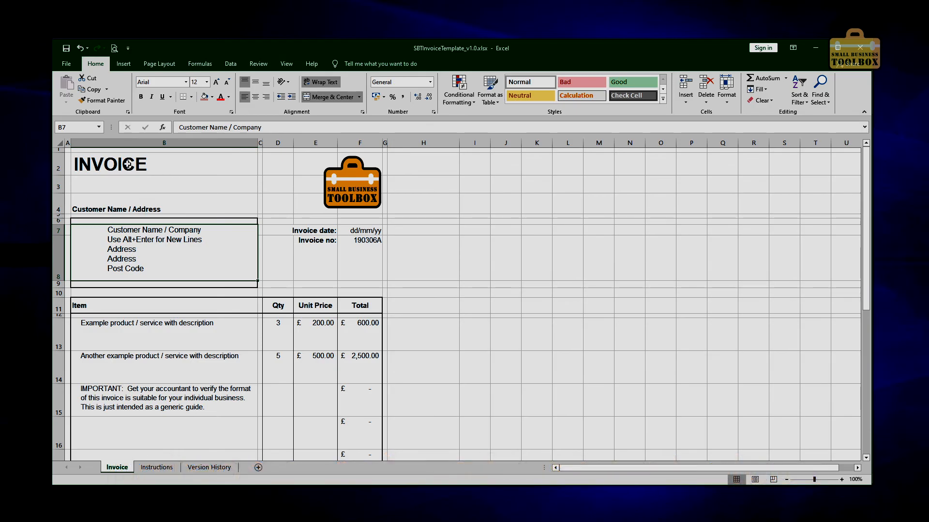
# In the SBTInvoiceTemplate_v1.0.xlsx workbook, examine the invoice title, the item descriptions, and the first item's quantity and unit price
pyautogui.click(128, 165)
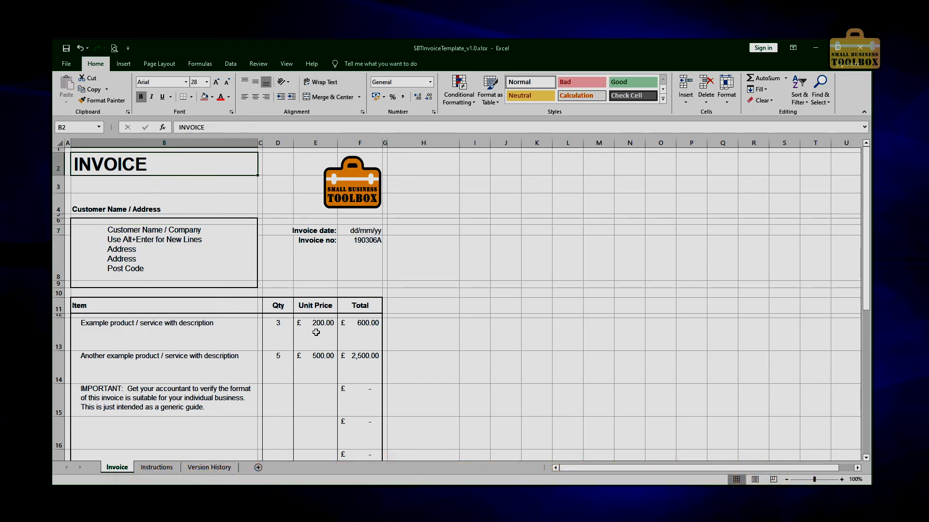
pyautogui.click(183, 340)
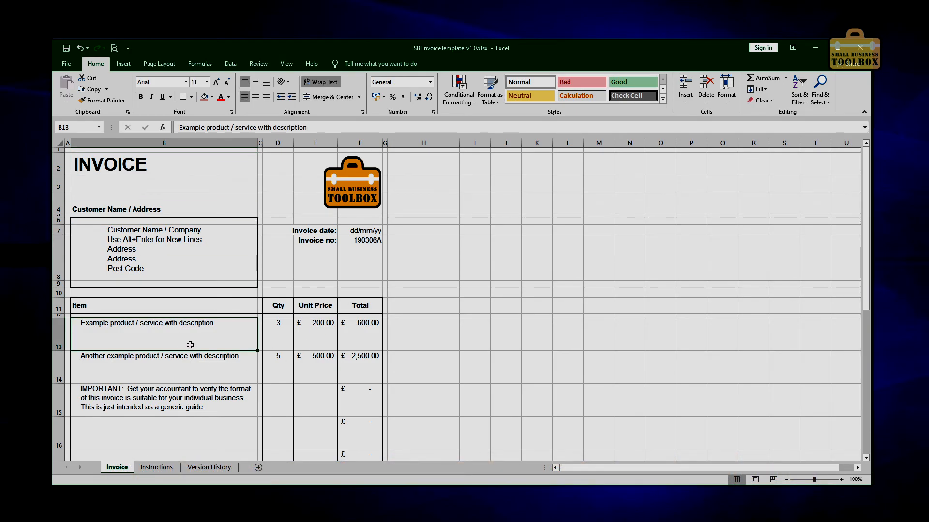
pyautogui.click(179, 371)
pyautogui.click(177, 394)
pyautogui.click(177, 340)
pyautogui.click(281, 326)
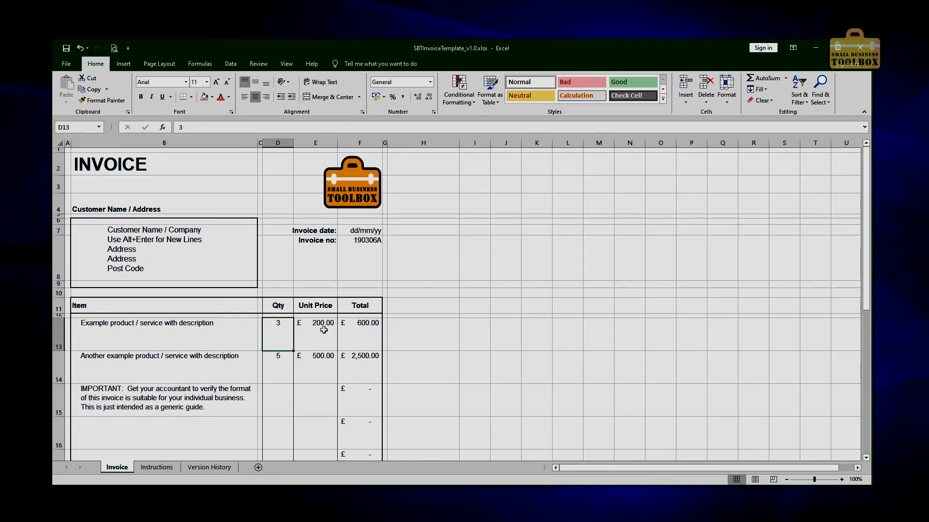
pyautogui.click(324, 330)
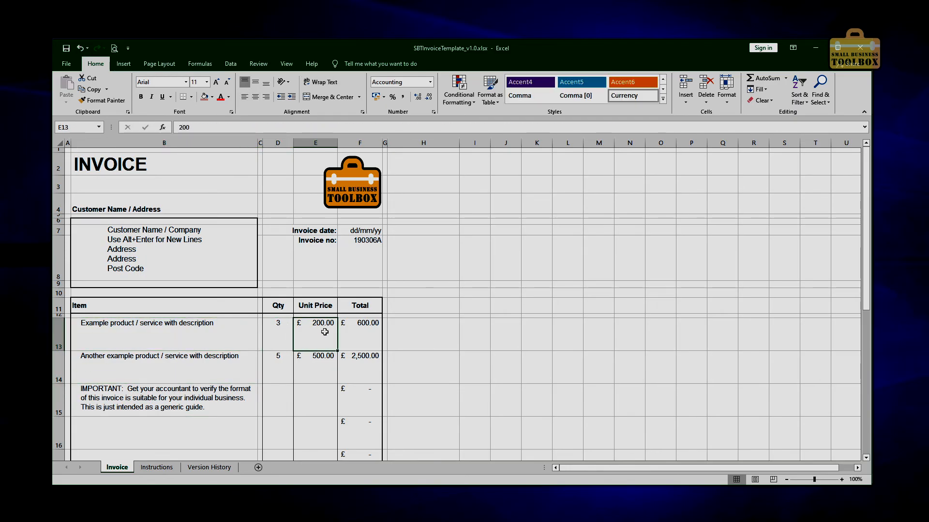
# Inspect the first item's total formula in F13 and the quantity and unit price cells it refers to
pyautogui.click(361, 328)
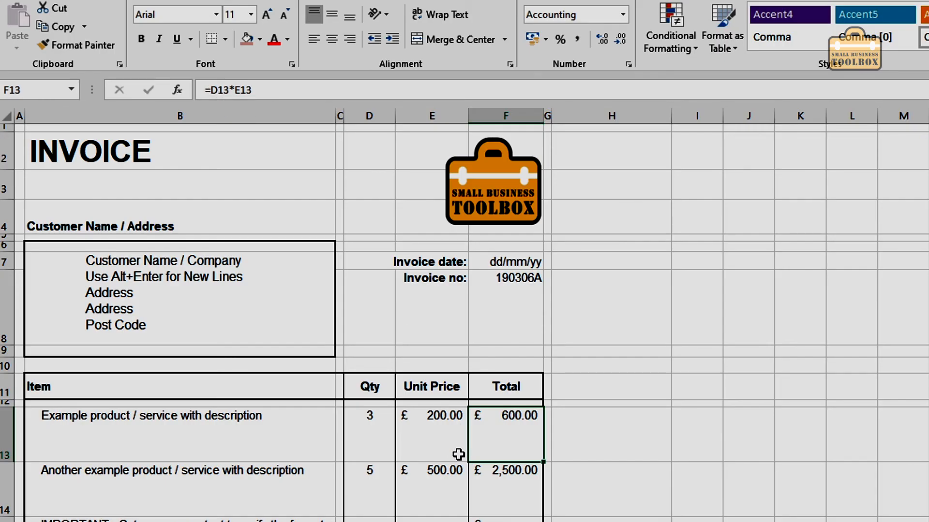
pyautogui.click(374, 432)
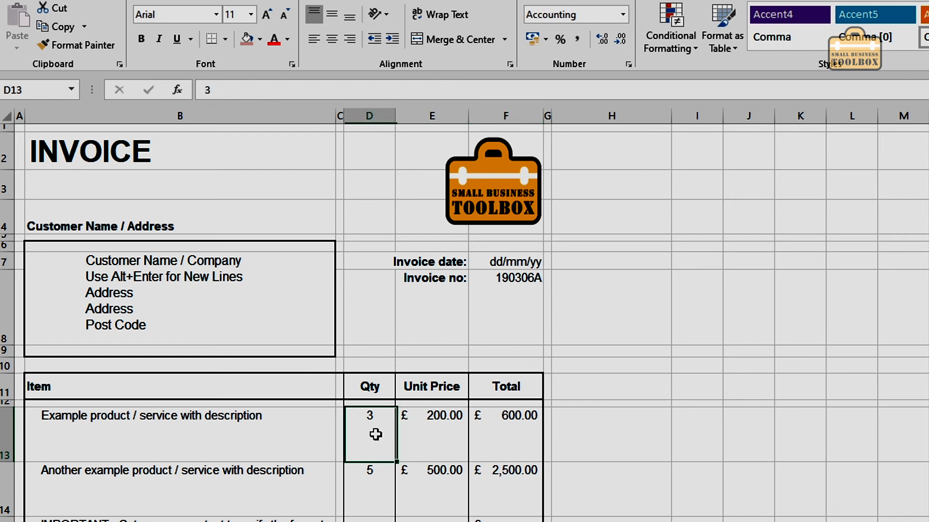
pyautogui.click(486, 424)
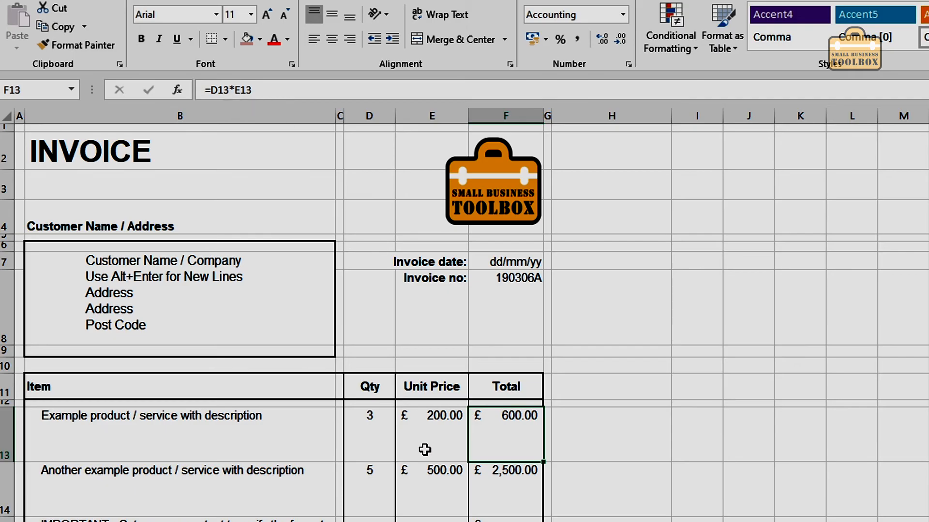
pyautogui.click(437, 426)
pyautogui.click(516, 445)
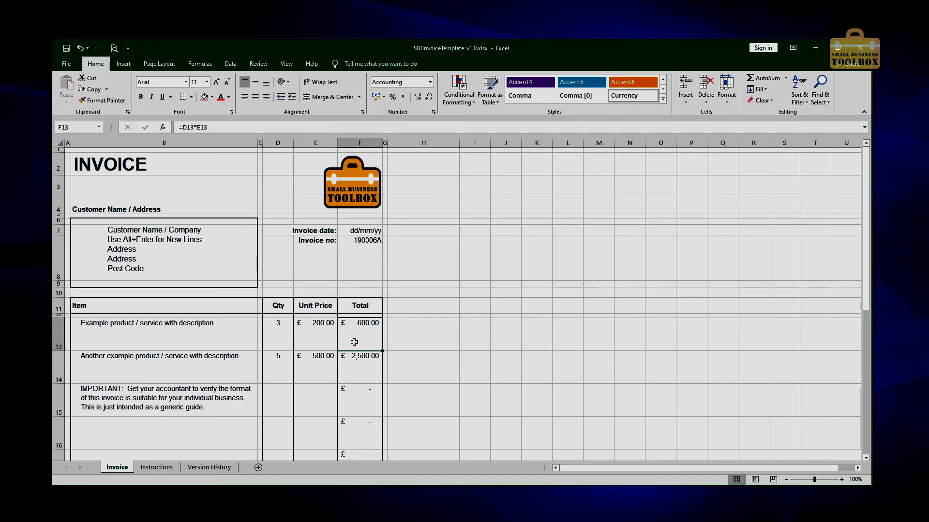
# Inspect the Grand Total formula in F23 and the first and last item totals it sums, F13 and F20
pyautogui.scroll(-5, 363, 338)
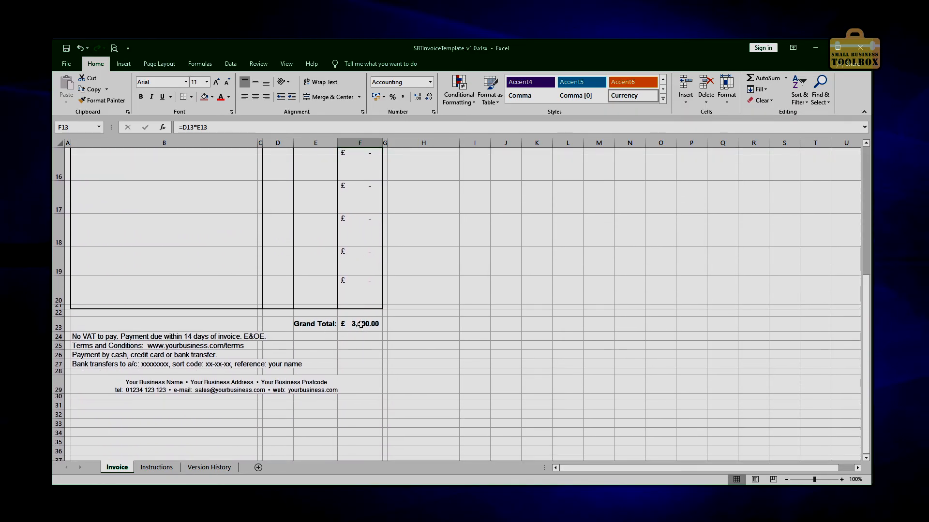
pyautogui.click(361, 324)
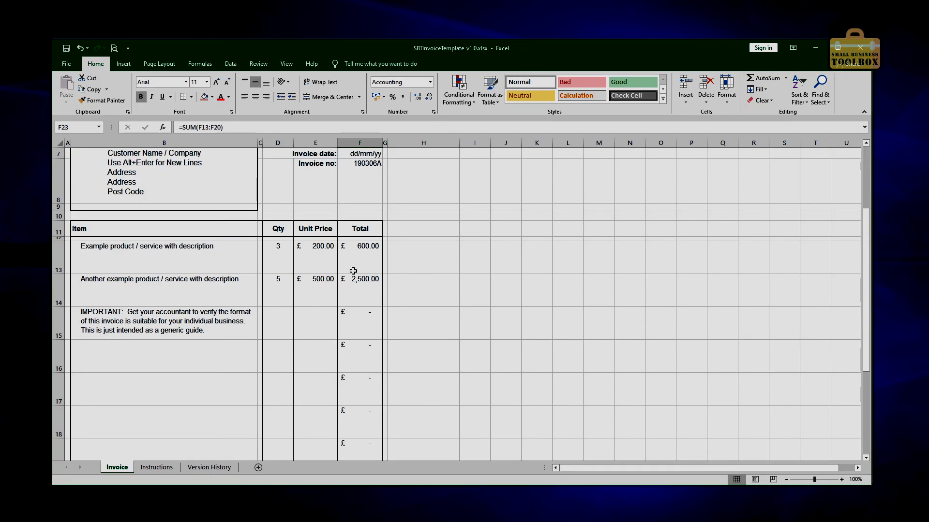
pyautogui.click(356, 261)
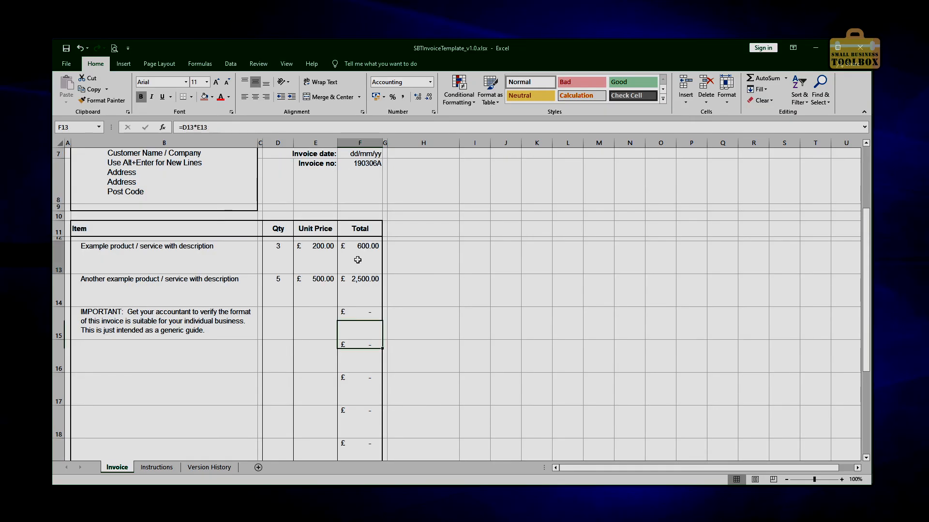
pyautogui.scroll(-3, 377, 271)
pyautogui.click(360, 286)
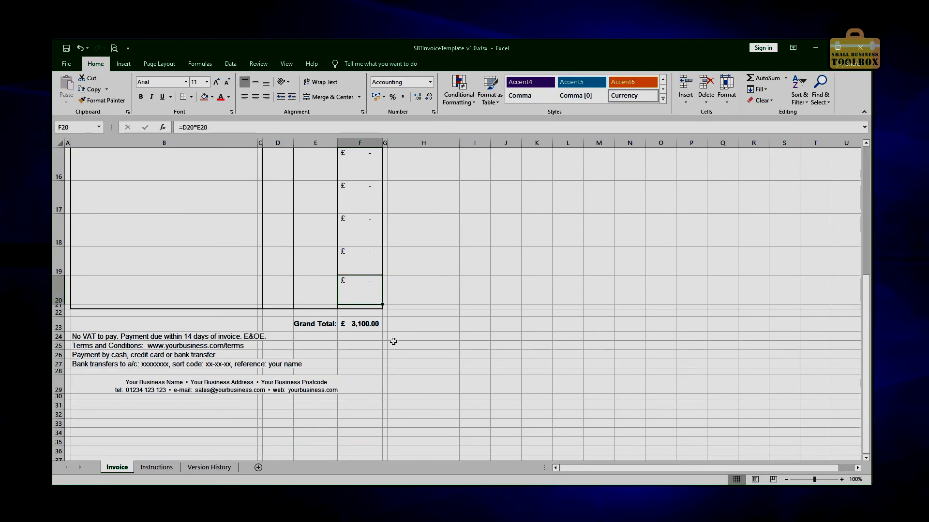
pyautogui.scroll(5, 391, 365)
pyautogui.scroll(-2, 392, 364)
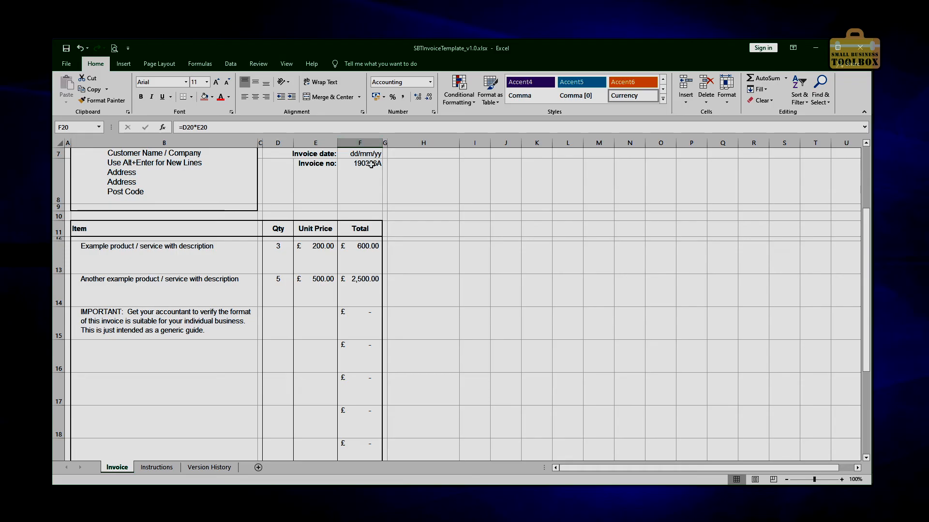
# Insert a new column between Unit Price and Total in the invoice table
pyautogui.click(363, 142)
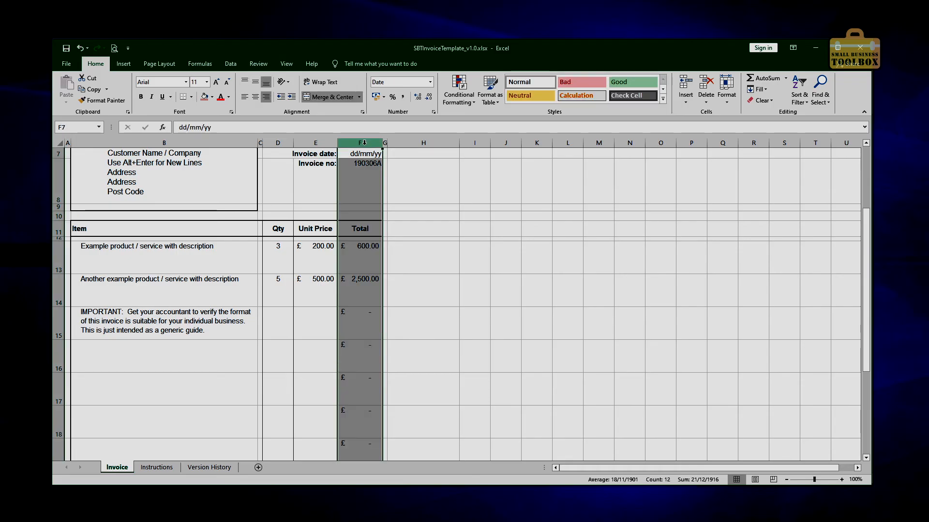
pyautogui.rightClick(359, 141)
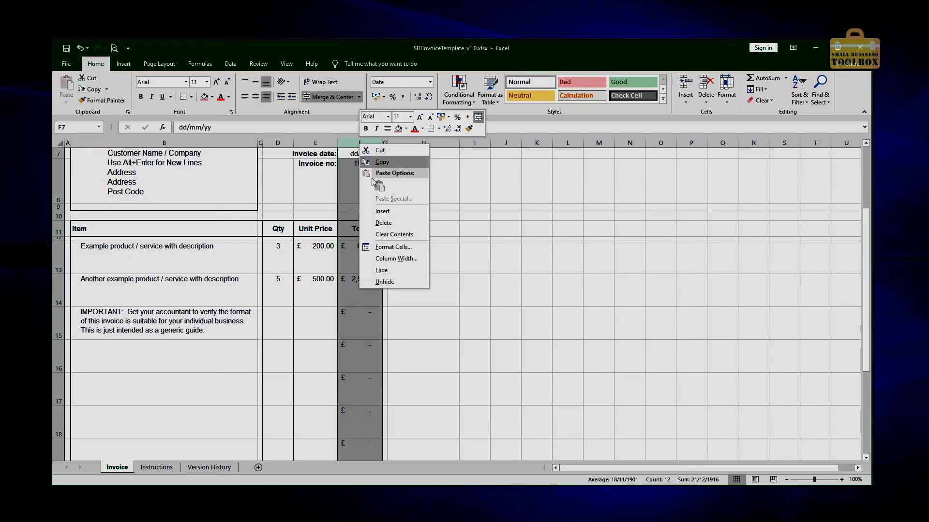
pyautogui.click(384, 211)
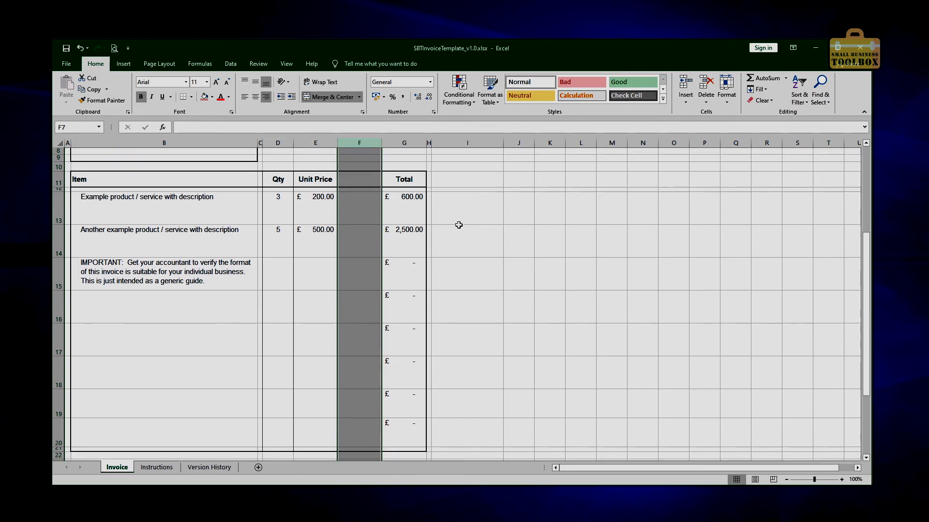
pyautogui.scroll(-1, 457, 224)
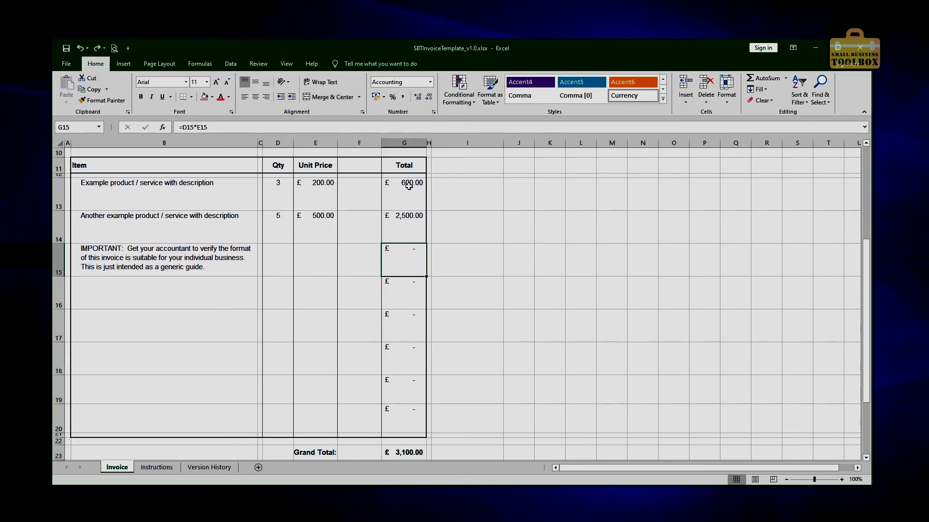
# Move the item total formulas from G13:G20 into the empty column F, cells F13 to F20
pyautogui.click(409, 186)
pyautogui.moveTo(408, 186); pyautogui.dragTo(388, 417)
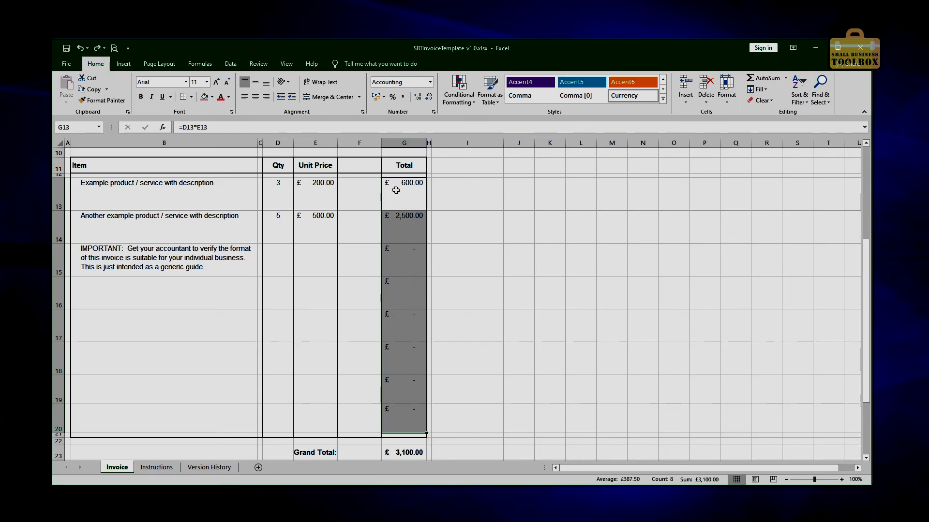
pyautogui.moveTo(382, 194); pyautogui.dragTo(360, 194)
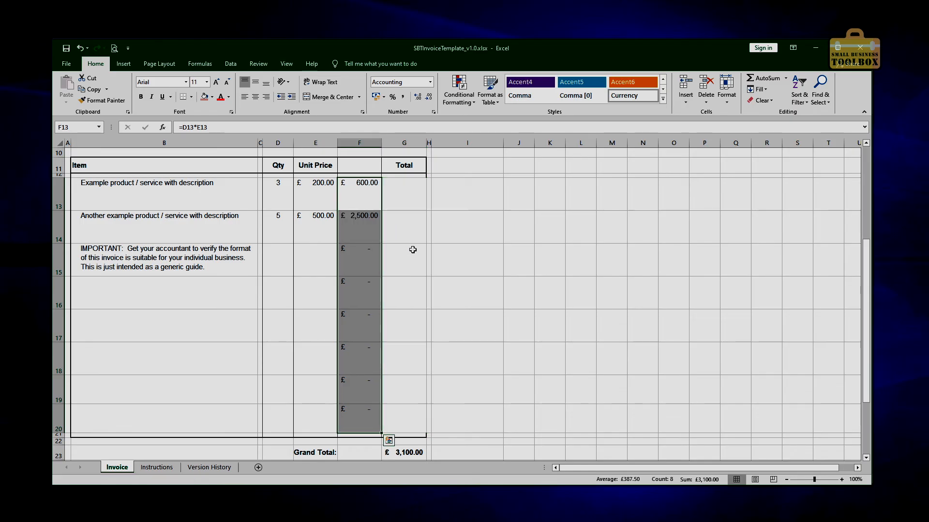
pyautogui.click(365, 188)
pyautogui.moveTo(354, 192); pyautogui.dragTo(357, 409)
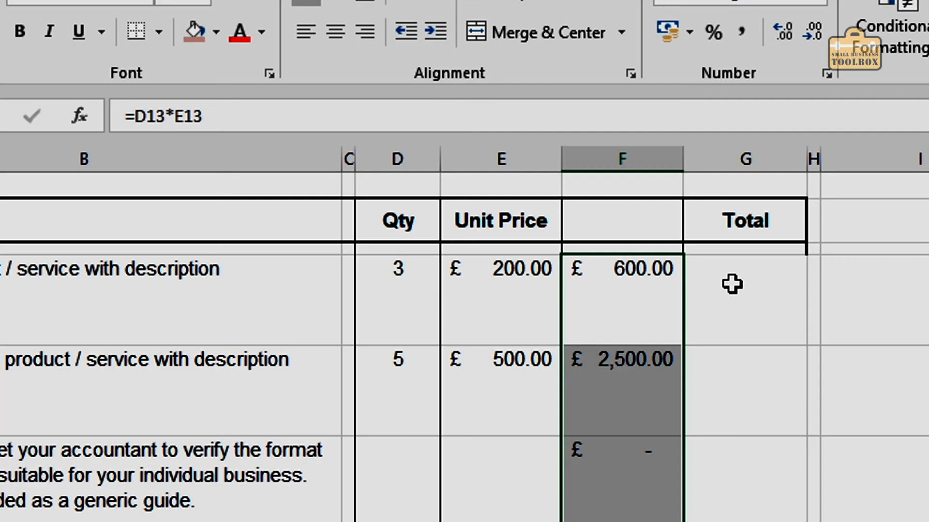
# Enter the formula =F13*1.2 in G13 to add 20% to the first item's total
pyautogui.click(732, 283)
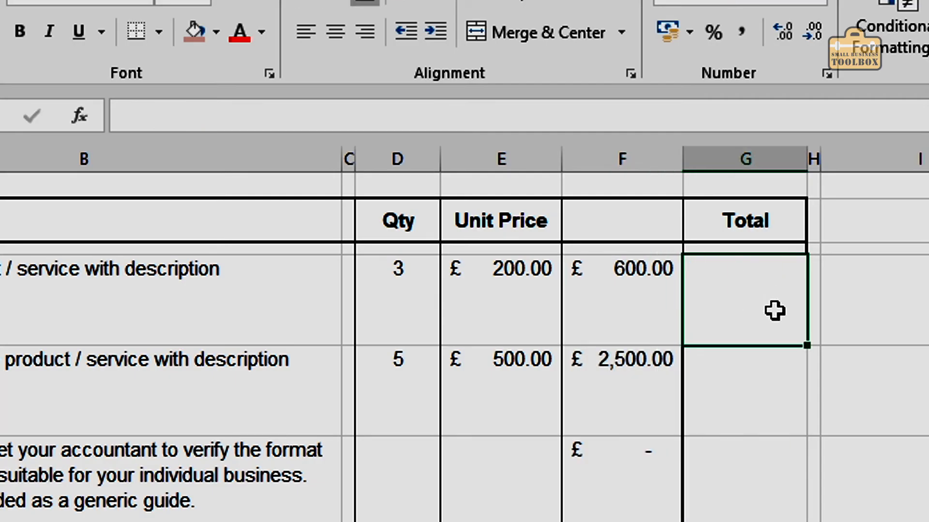
pyautogui.write('=')
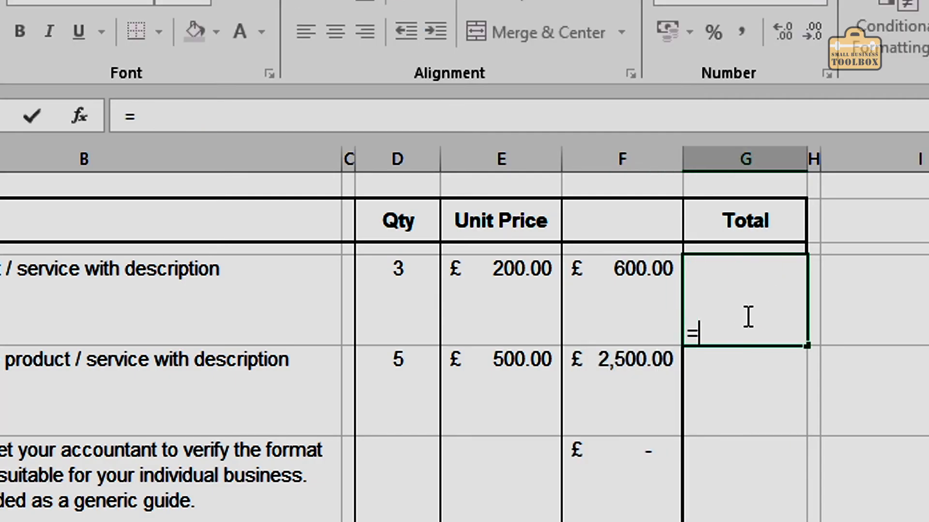
pyautogui.click(645, 285)
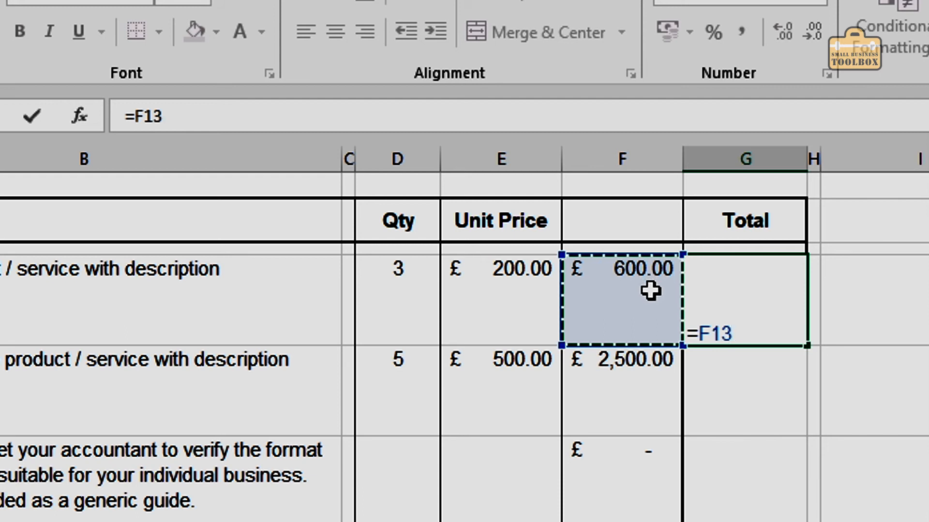
pyautogui.write('*1.2')
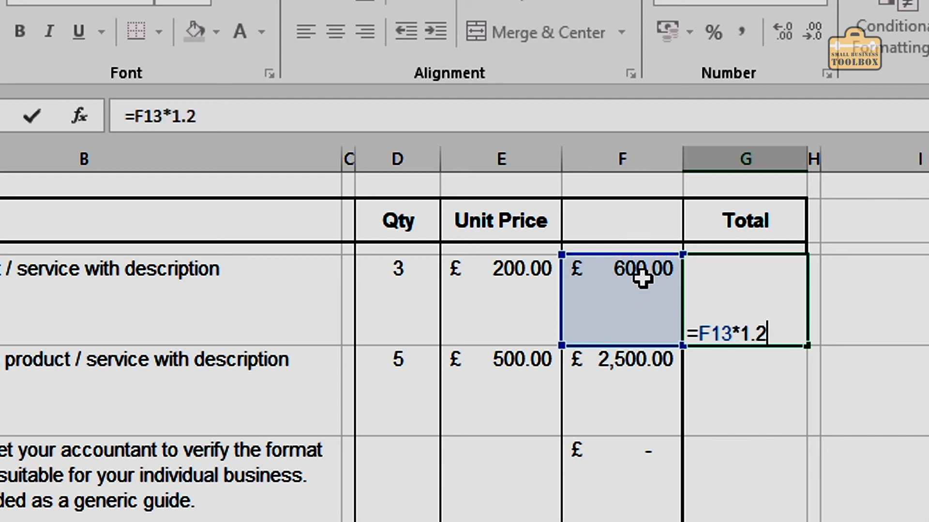
pyautogui.press('Return')
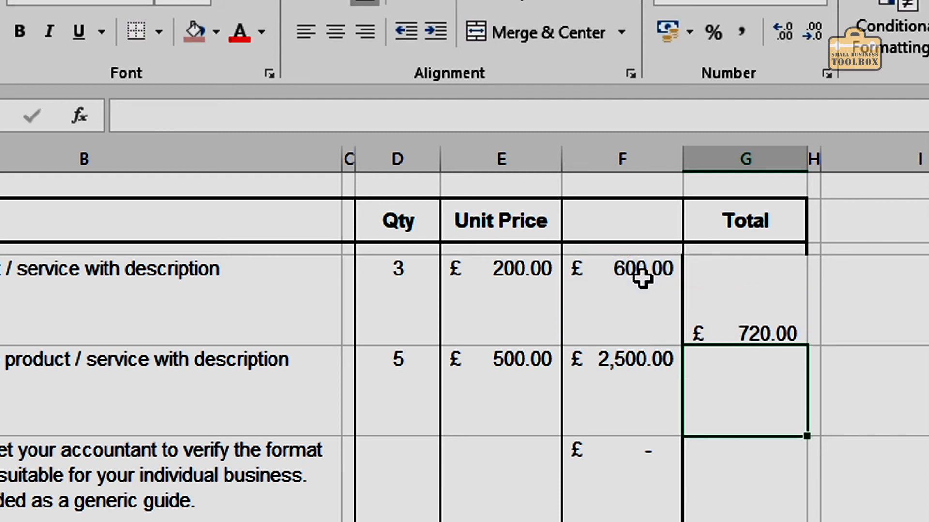
# Label the column headings Net in F11 and Inc. VAT in G11
pyautogui.write('Net')
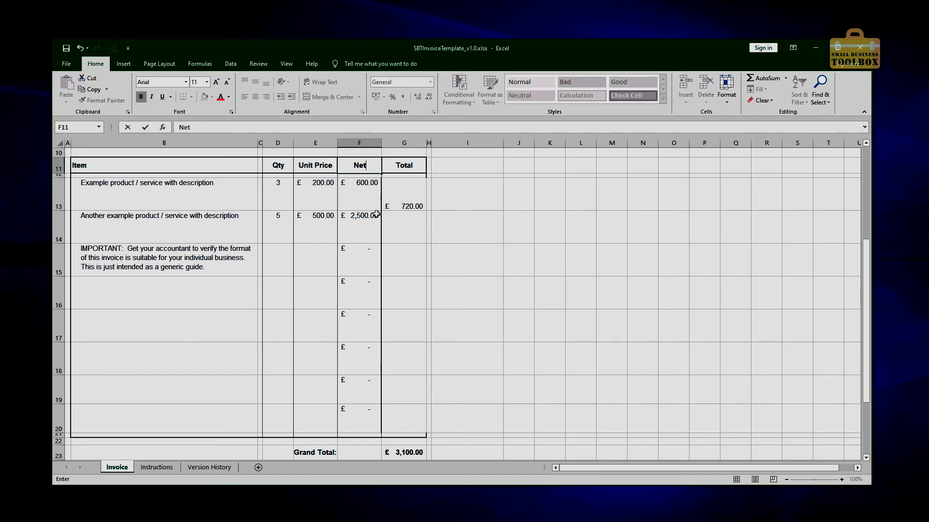
pyautogui.press('Tab')
pyautogui.write('In')
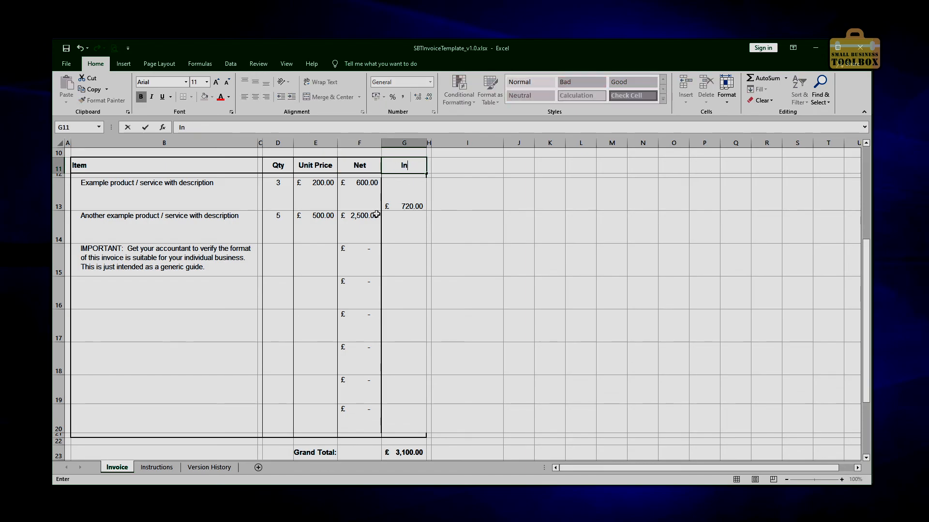
pyautogui.write('c. VAT')
pyautogui.press('Return')
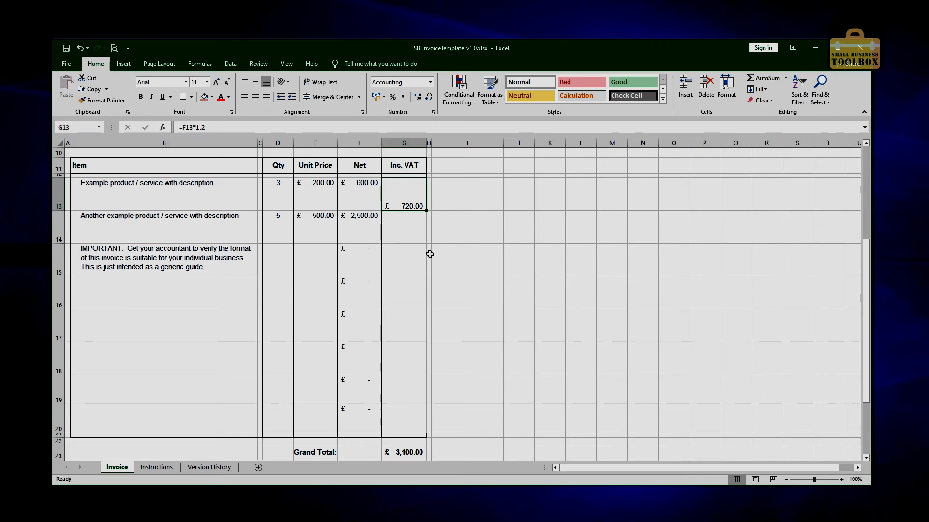
# Fill the G13 formula down the Inc. VAT column to G20
pyautogui.click(405, 224)
pyautogui.click(409, 193)
pyautogui.click(411, 230)
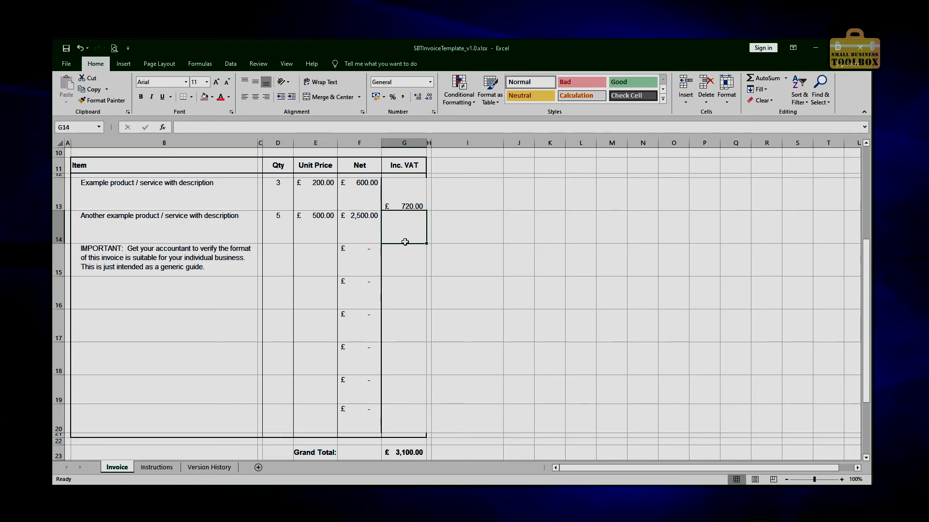
pyautogui.click(410, 191)
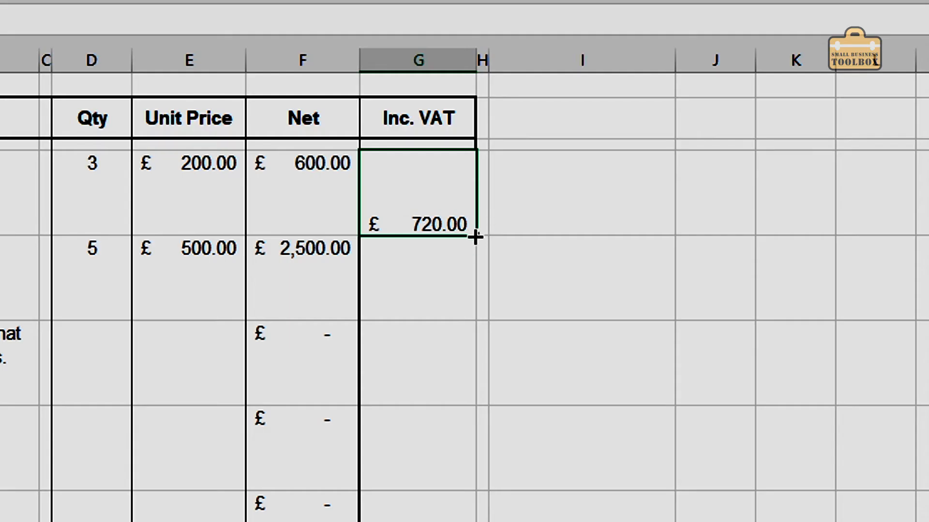
pyautogui.moveTo(476, 235); pyautogui.dragTo(476, 233)
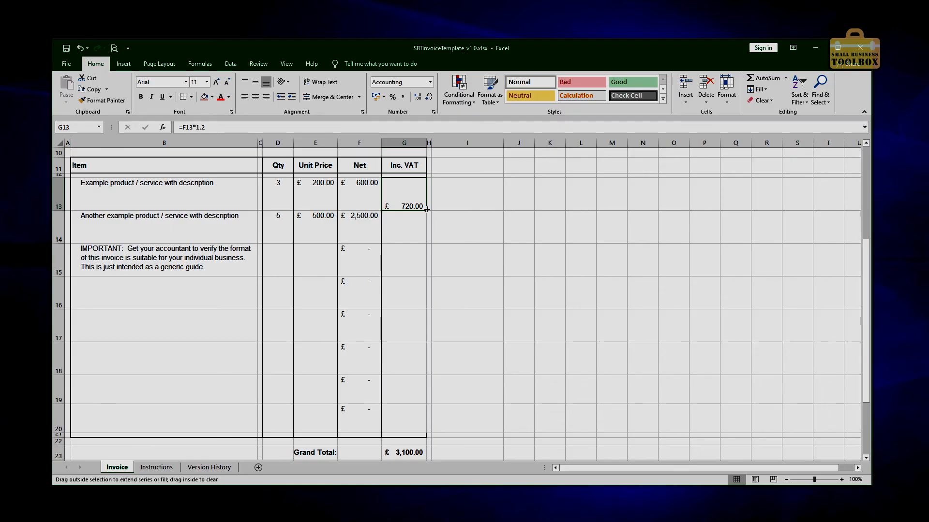
pyautogui.moveTo(426, 211); pyautogui.dragTo(429, 426)
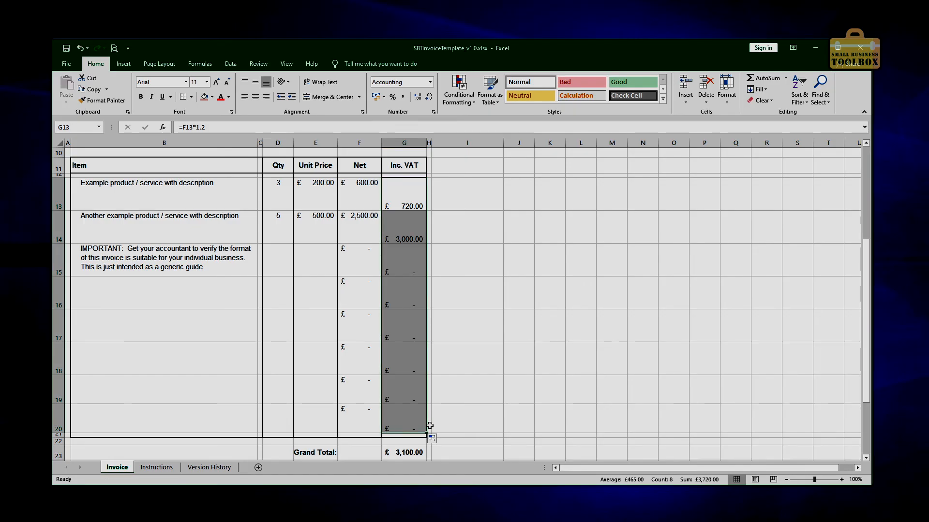
# Inspect the copied formulas in G14 to G17 and the net formula in F15
pyautogui.click(412, 221)
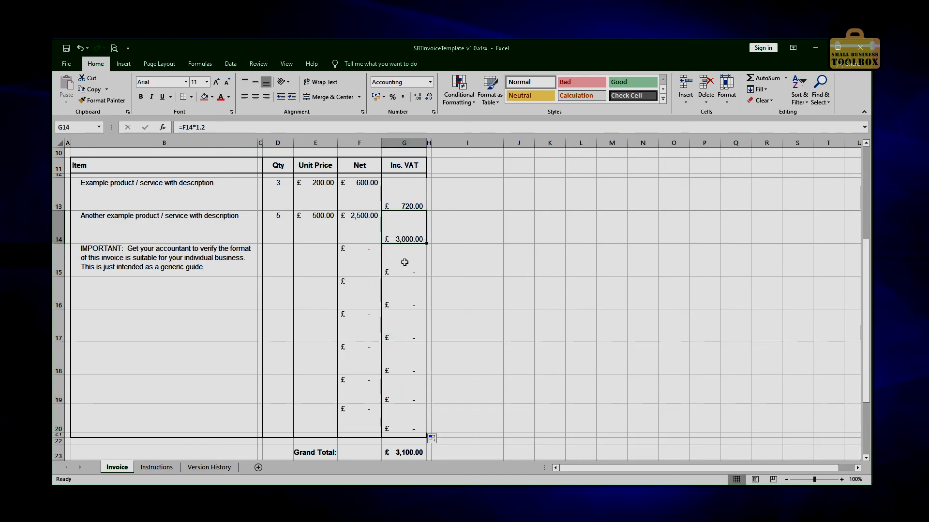
pyautogui.click(406, 263)
pyautogui.click(407, 298)
pyautogui.click(408, 327)
pyautogui.click(408, 295)
pyautogui.click(360, 250)
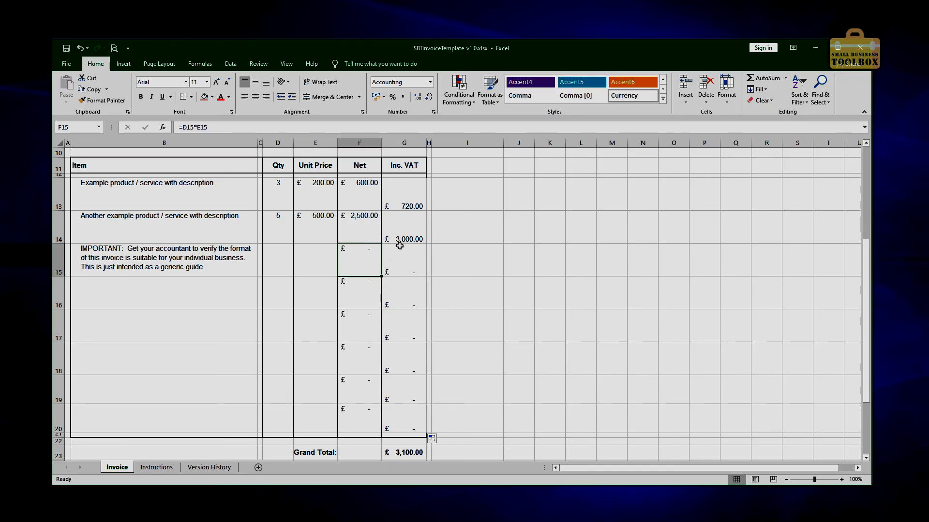
# Copy the formatting of the Net cells F13:F20 onto the Inc. VAT cells G13:G20 with Format Painter
pyautogui.moveTo(364, 184); pyautogui.dragTo(357, 420)
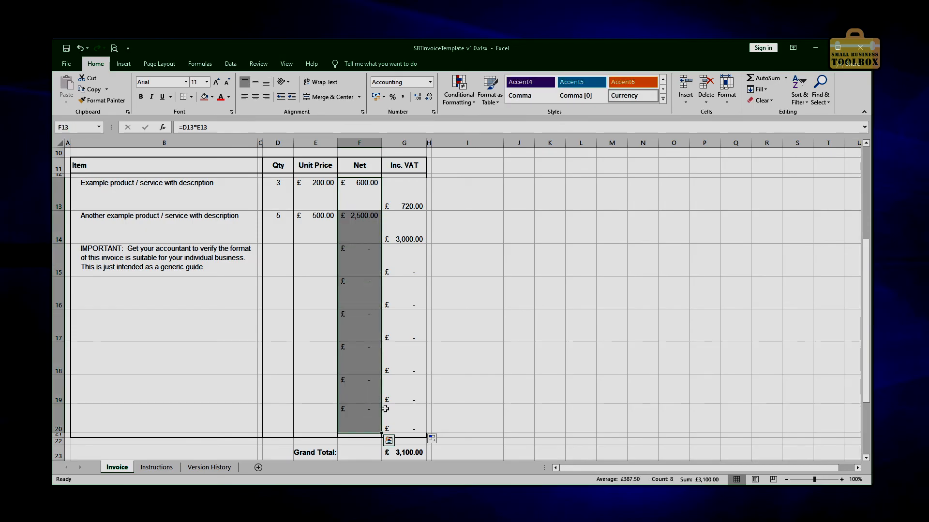
pyautogui.click(103, 100)
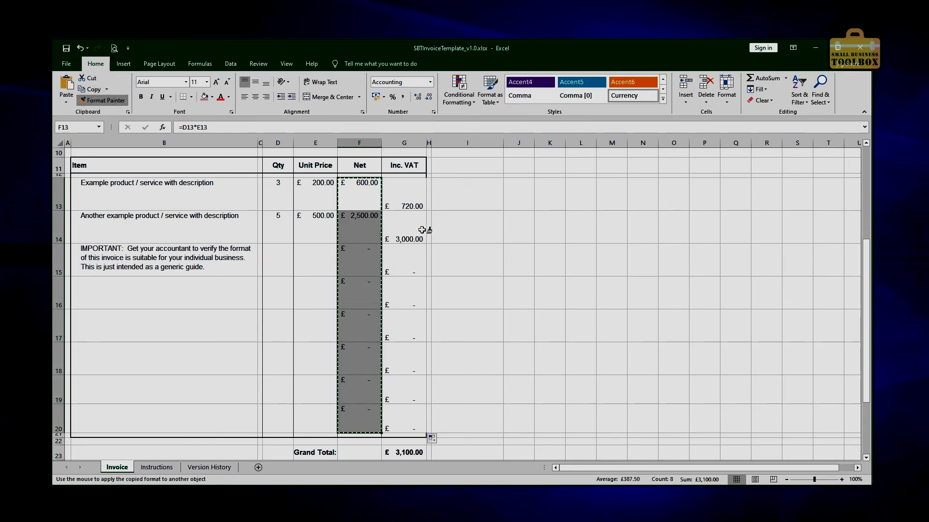
pyautogui.moveTo(409, 195)
pyautogui.mouseDown()
pyautogui.moveTo(388, 384)
pyautogui.moveTo(393, 424)
pyautogui.mouseUp()
pyautogui.click(333, 344)
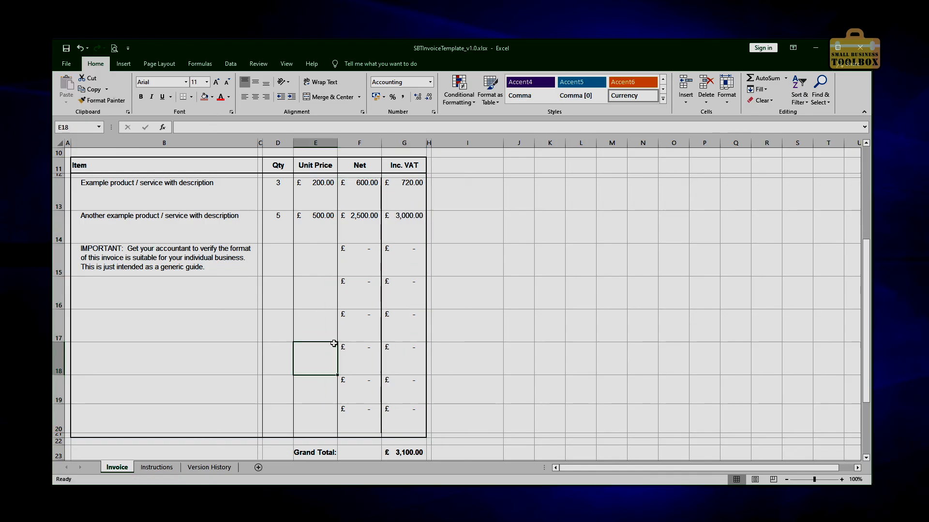
pyautogui.click(345, 349)
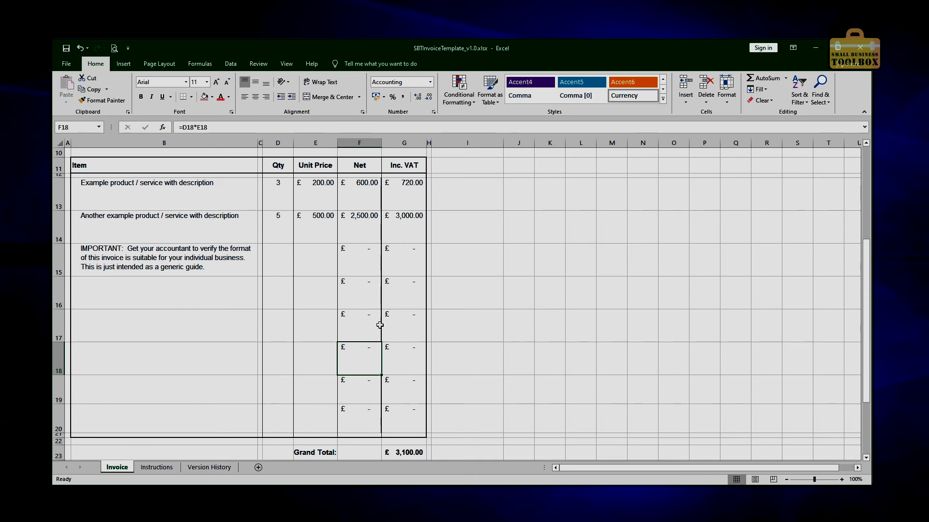
# Remove all borders from the body of the invoice table, B12:G21
pyautogui.moveTo(416, 434); pyautogui.dragTo(71, 175)
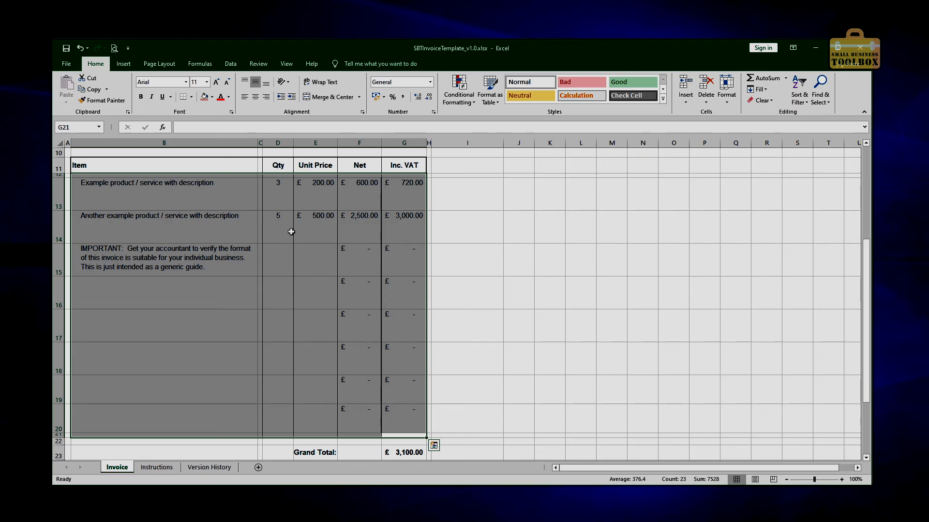
pyautogui.click(192, 100)
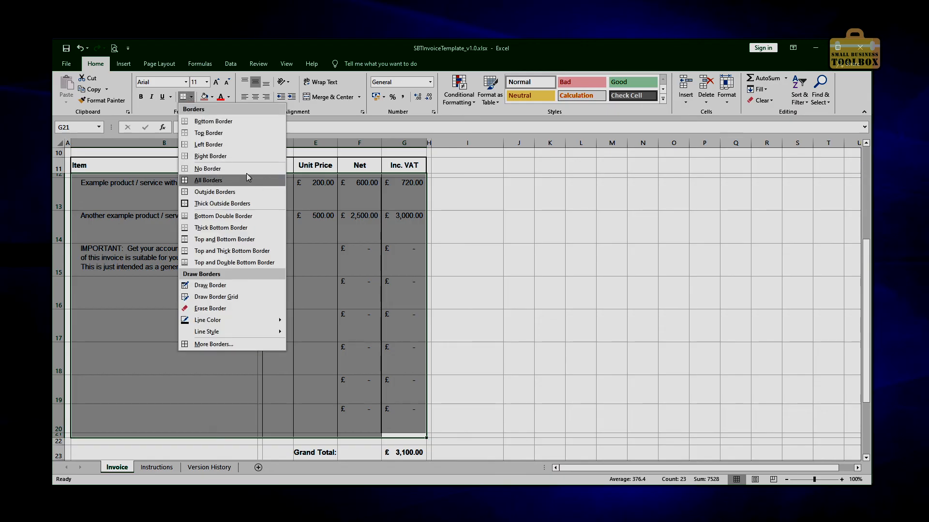
pyautogui.click(222, 168)
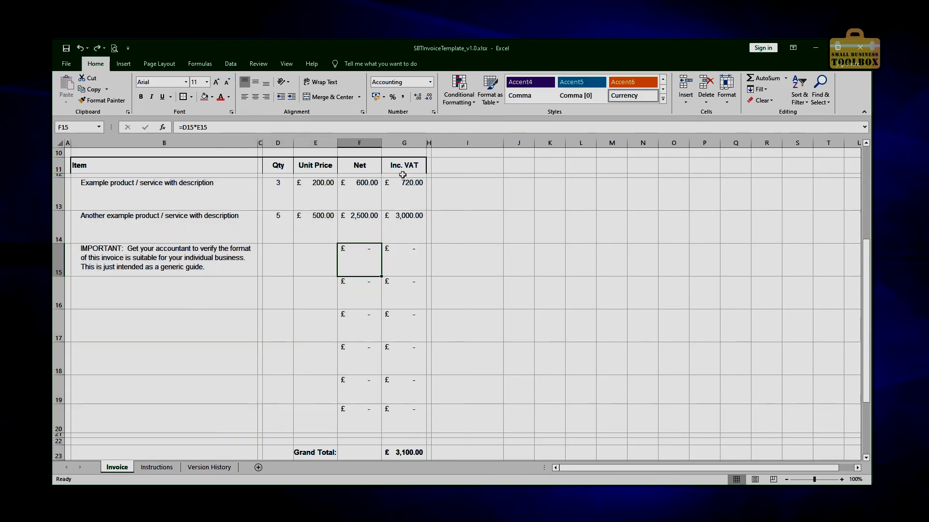
# Apply outside borders to the Net column cells F12:F21
pyautogui.click(403, 169)
pyautogui.click(363, 188)
pyautogui.moveTo(401, 182); pyautogui.dragTo(398, 327)
pyautogui.click(368, 175)
pyautogui.moveTo(368, 176); pyautogui.dragTo(352, 436)
pyautogui.click(191, 97)
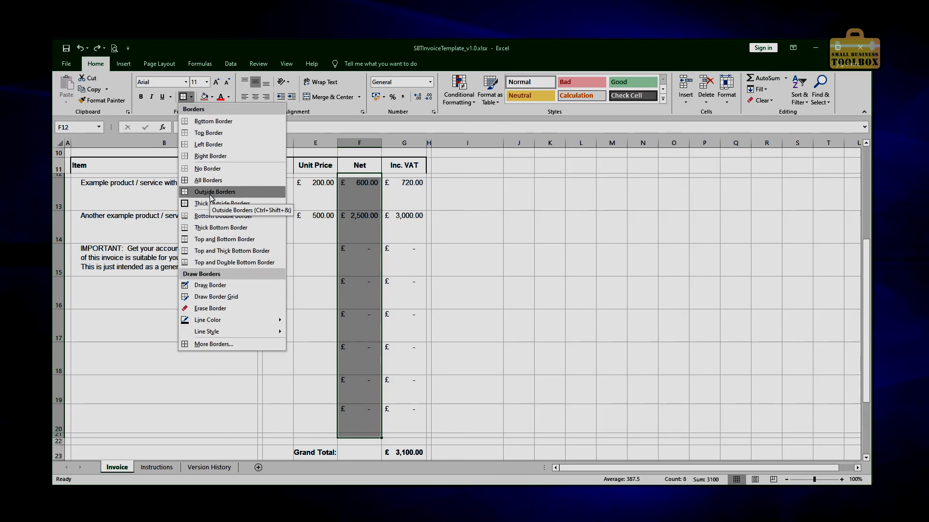
pyautogui.click(200, 192)
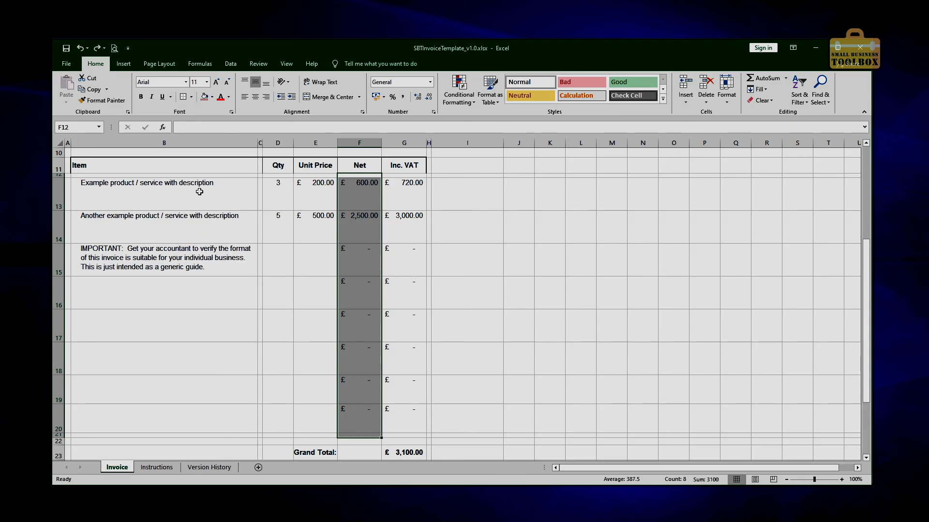
# Apply the same outside borders to the Unit Price cells E12:E21 and the Qty cells D12:D21
pyautogui.click(318, 180)
pyautogui.moveTo(318, 180); pyautogui.dragTo(315, 428)
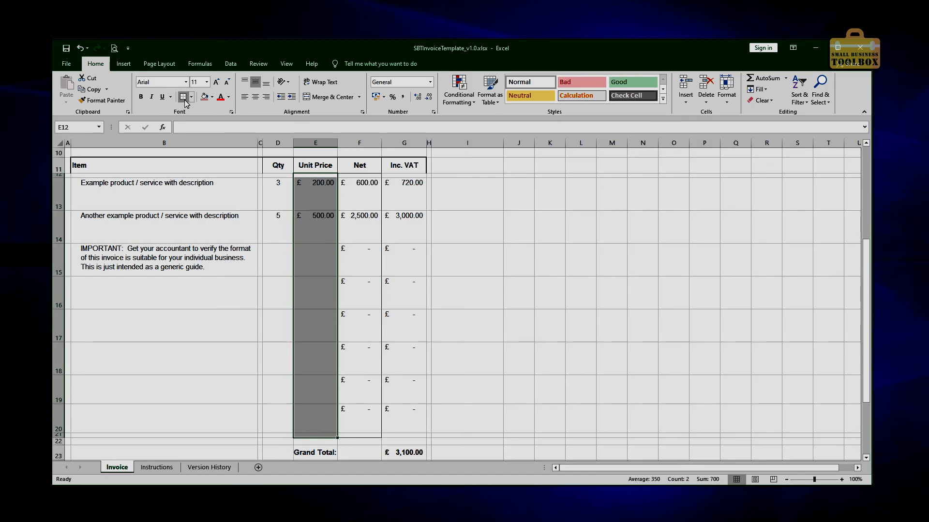
pyautogui.moveTo(281, 182); pyautogui.dragTo(272, 416)
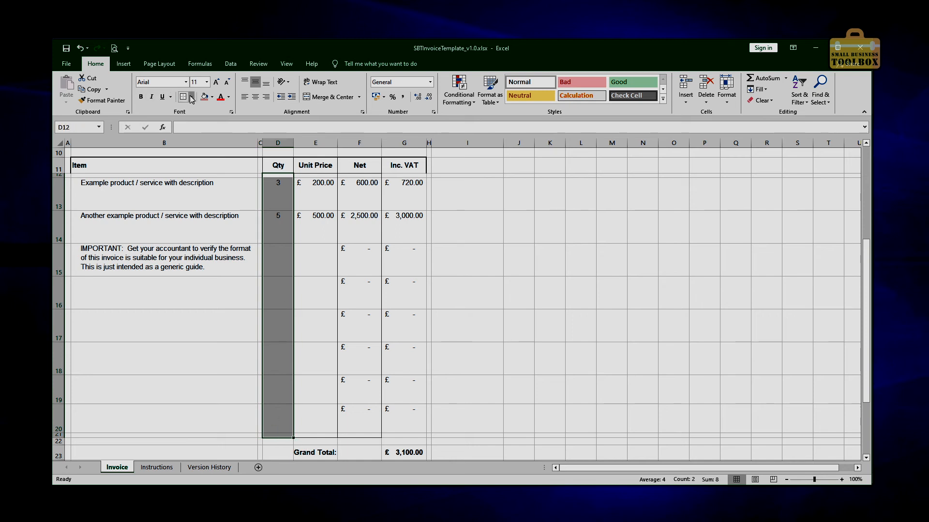
pyautogui.click(421, 436)
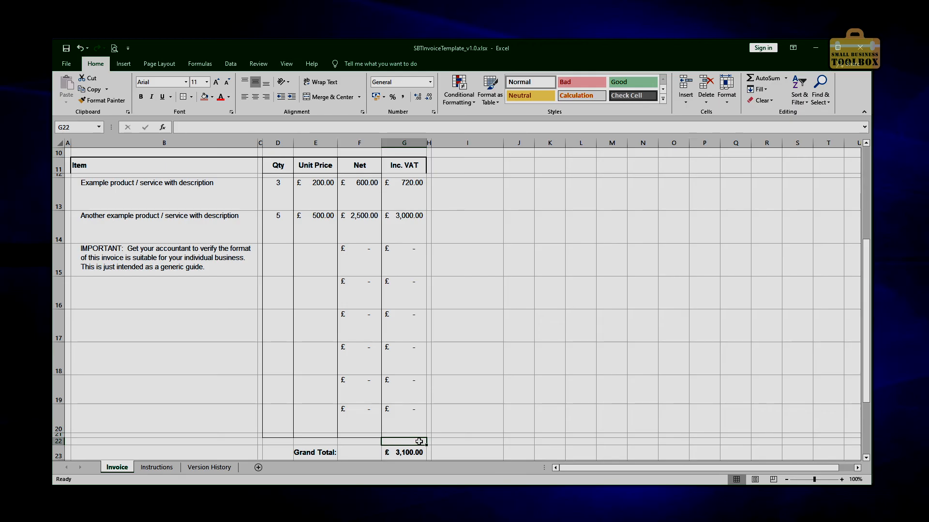
# Apply thick outside borders around the whole invoice table, B11:G21
pyautogui.moveTo(417, 435); pyautogui.dragTo(80, 165)
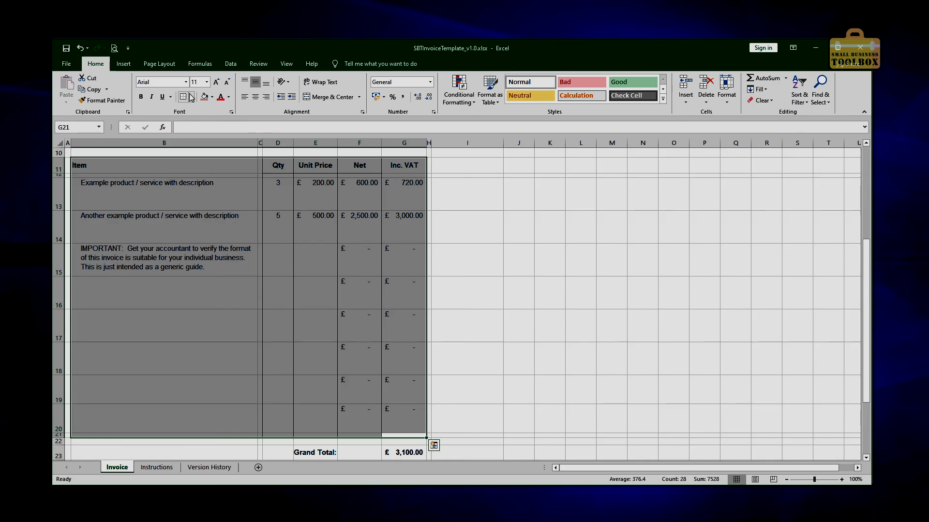
pyautogui.click(191, 96)
pyautogui.click(215, 203)
pyautogui.click(450, 280)
# Try outside borders and a top and double bottom border on the table's header row
pyautogui.moveTo(417, 165); pyautogui.dragTo(213, 163)
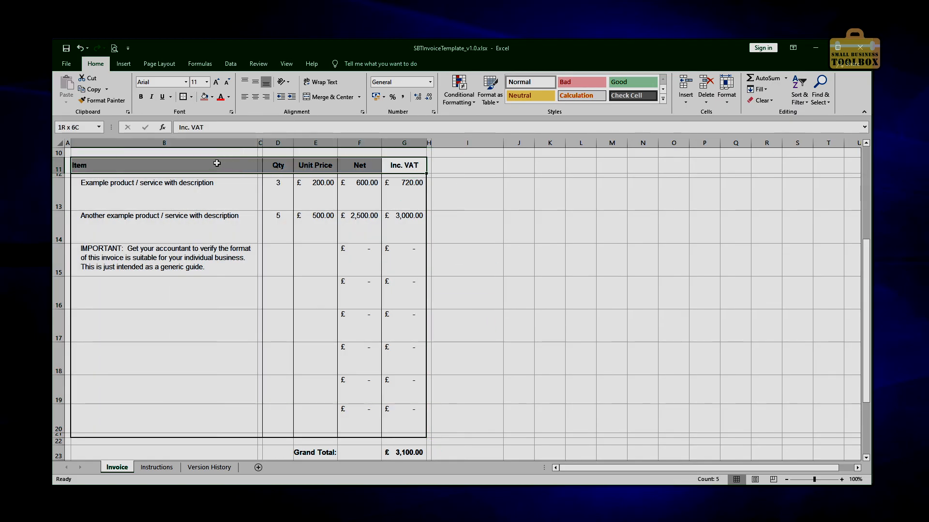
pyautogui.click(192, 98)
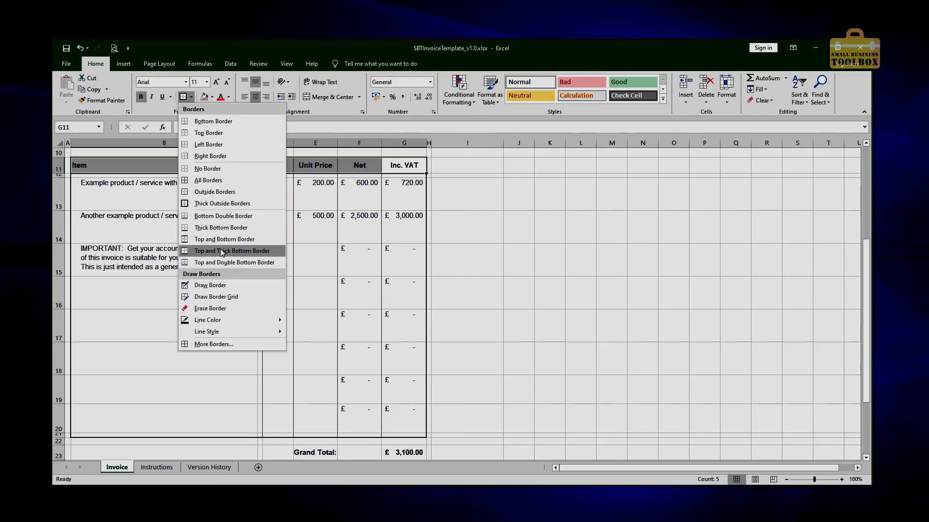
pyautogui.click(215, 193)
pyautogui.click(253, 264)
# Apply thick outside borders around the table's header row, B11:G11
pyautogui.moveTo(416, 172); pyautogui.dragTo(162, 163)
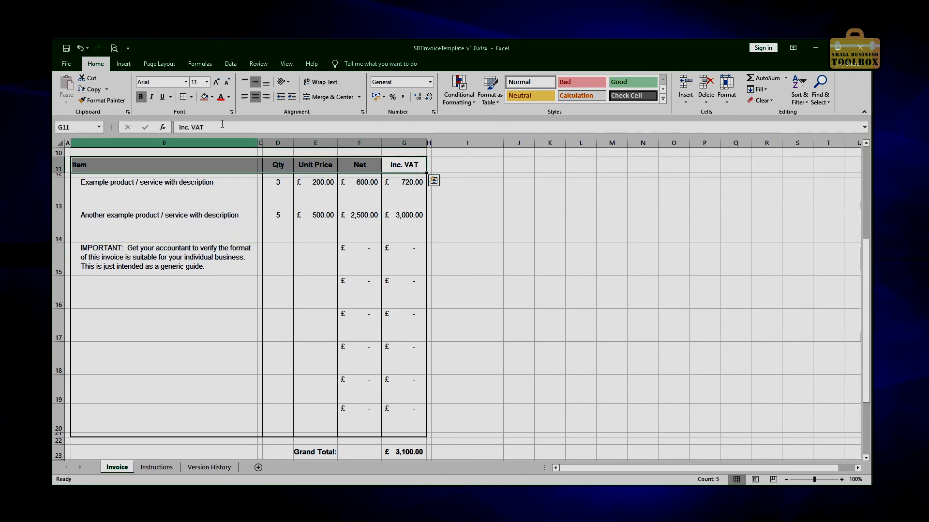
pyautogui.click(191, 97)
pyautogui.click(223, 203)
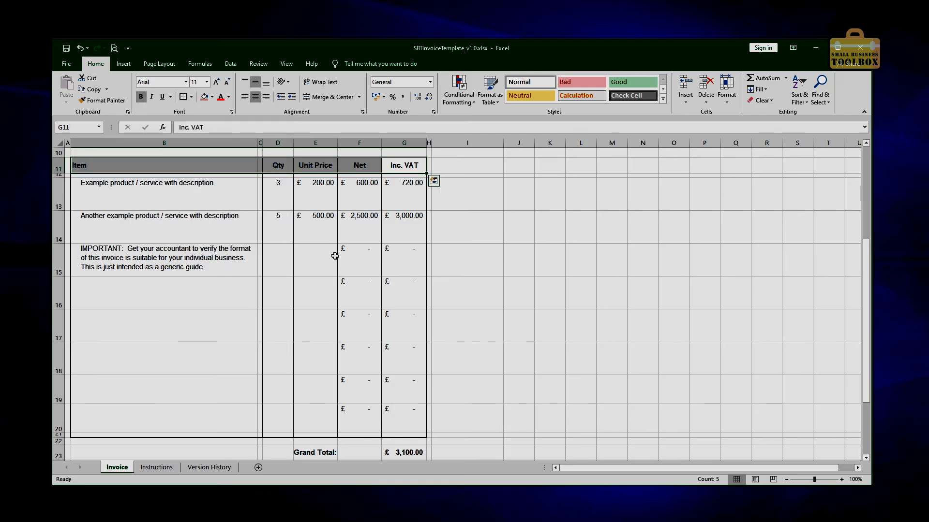
pyautogui.click(467, 260)
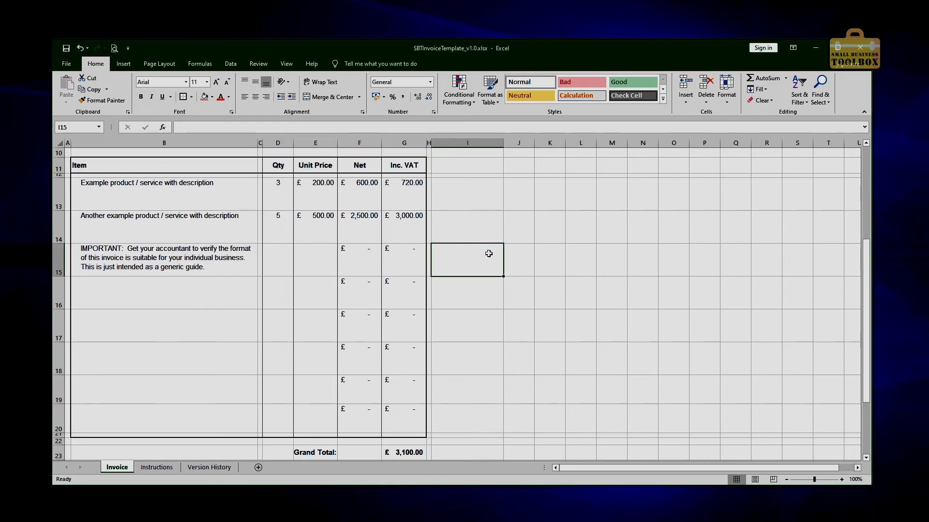
# Move the Grand Total formula from G23 to F23, under the Net column
pyautogui.click(404, 453)
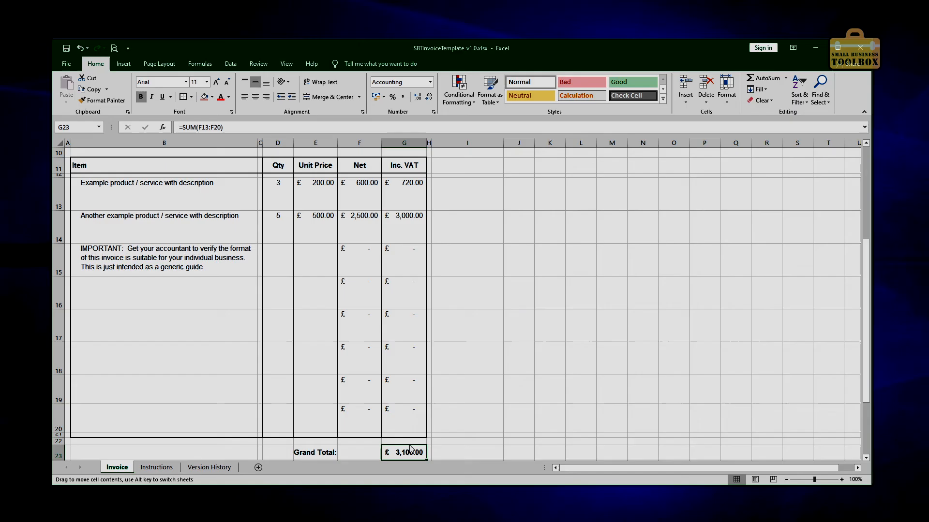
pyautogui.moveTo(410, 448); pyautogui.dragTo(378, 452)
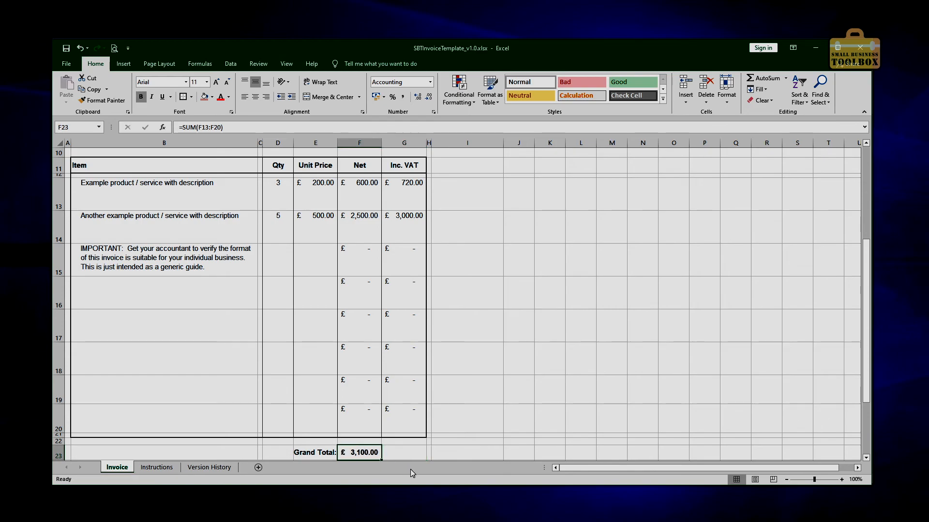
pyautogui.click(408, 452)
pyautogui.click(371, 453)
pyautogui.scroll(-1, 472, 257)
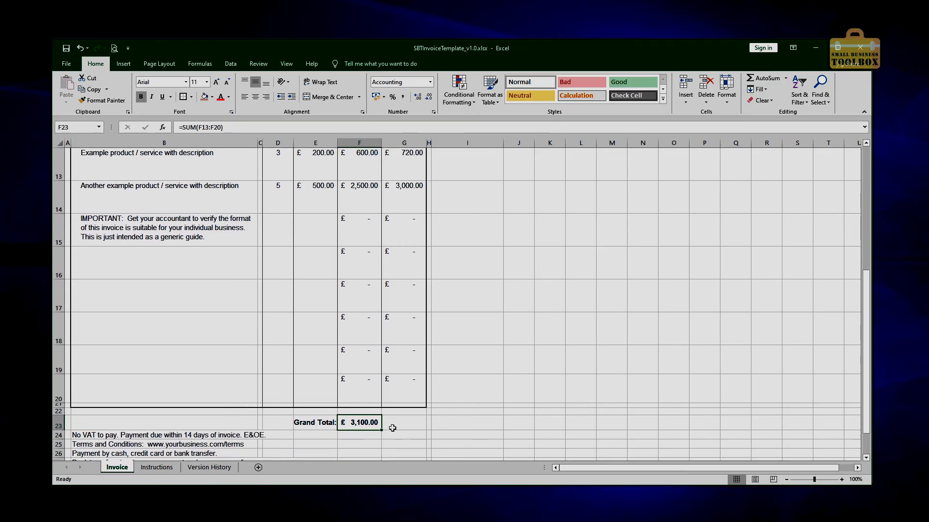
# Copy the Grand Total formula from F23 into G23, under the Inc. VAT column
pyautogui.click(394, 426)
pyautogui.click(360, 428)
pyautogui.click(401, 425)
pyautogui.click(376, 425)
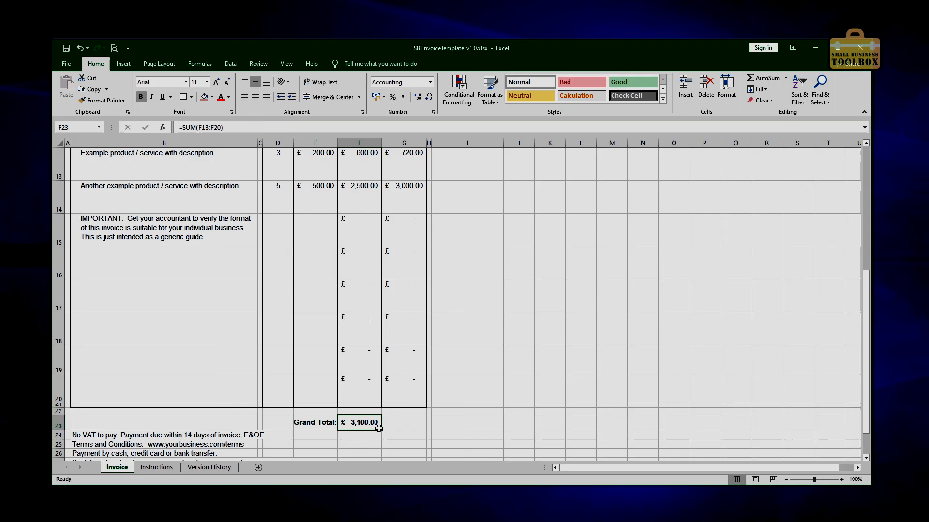
pyautogui.hotkey('ctrl', 'c')
pyautogui.click(399, 422)
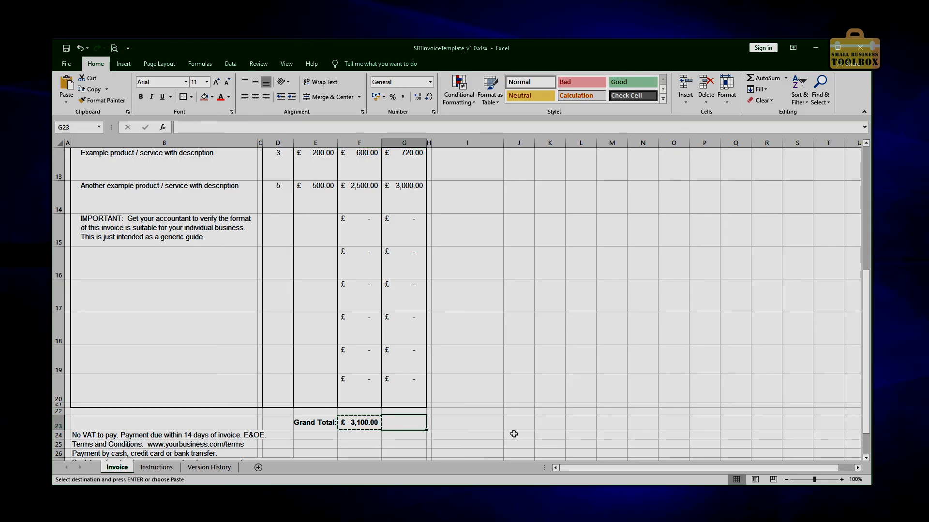
pyautogui.hotkey('ctrl', 'v')
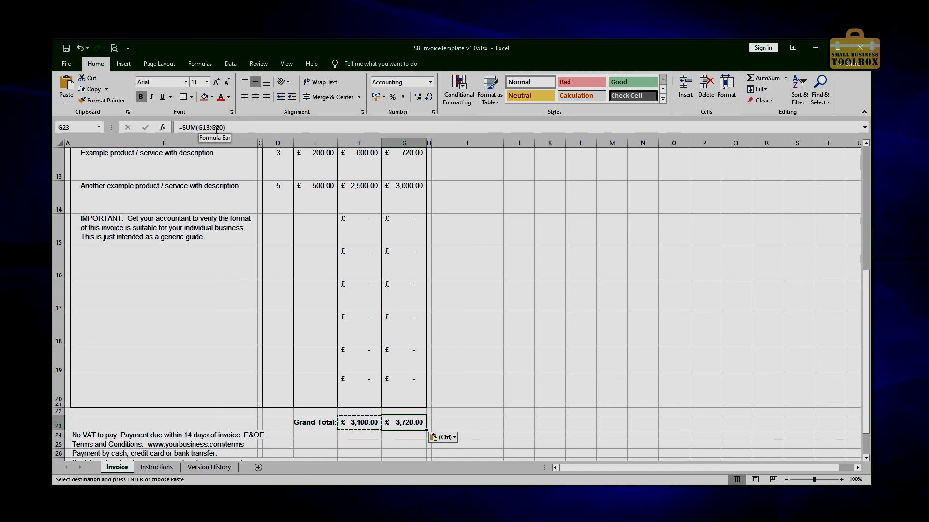
pyautogui.press('Escape')
# Review the whole invoice from its heading down to the Net and Inc. VAT grand totals
pyautogui.scroll(1, 432, 198)
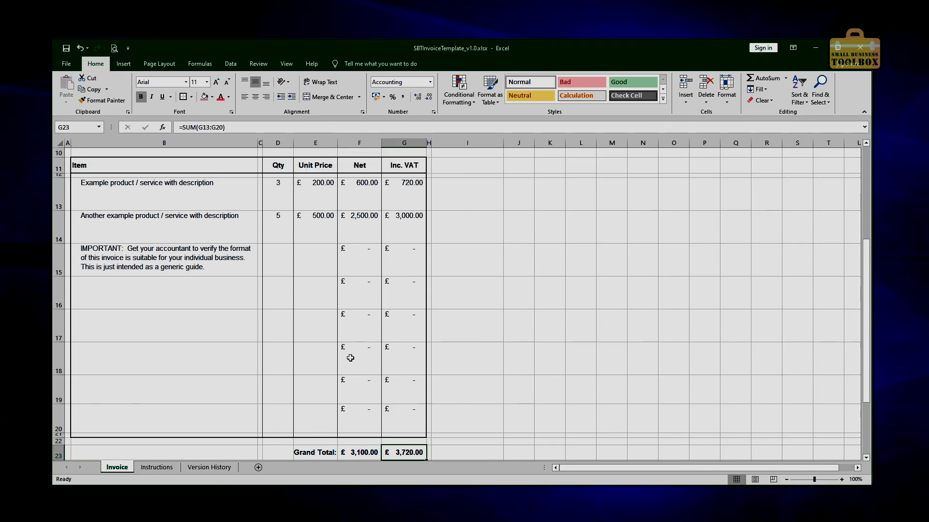
pyautogui.scroll(3, 368, 405)
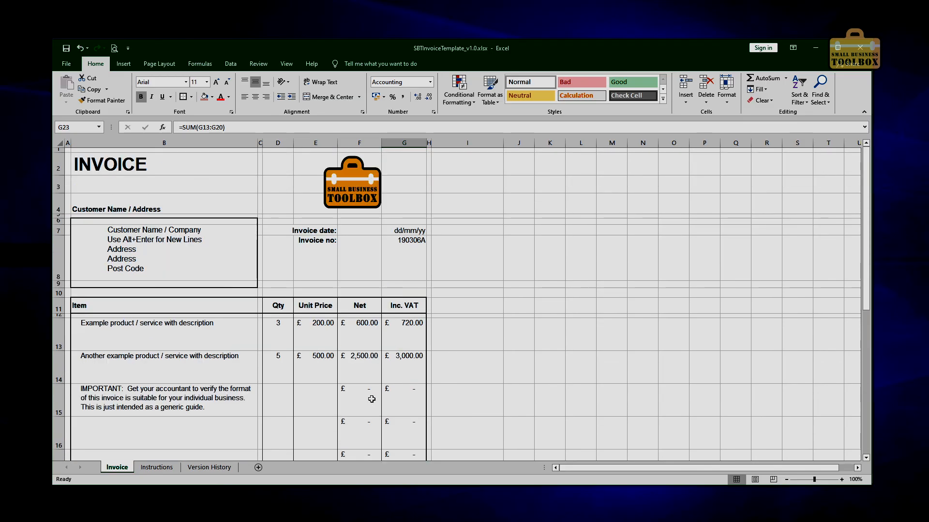
pyautogui.scroll(-4, 370, 382)
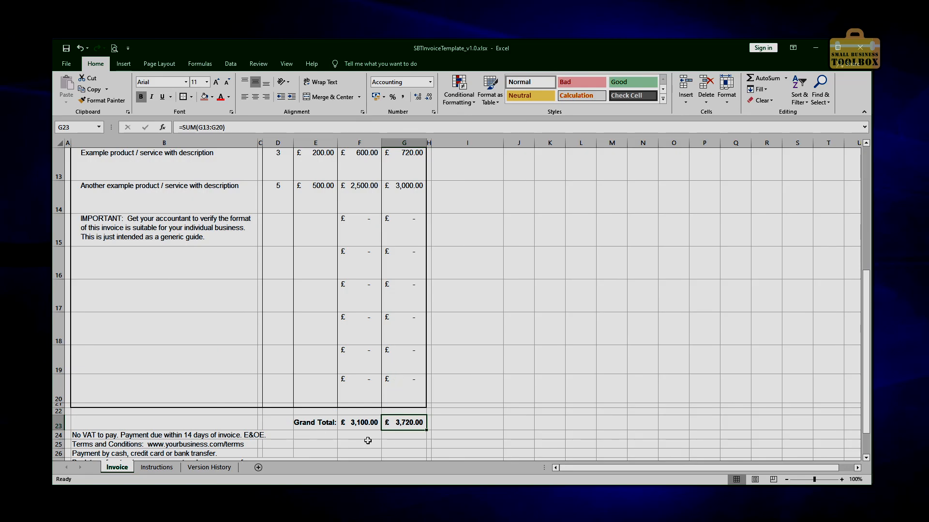
pyautogui.scroll(4, 364, 435)
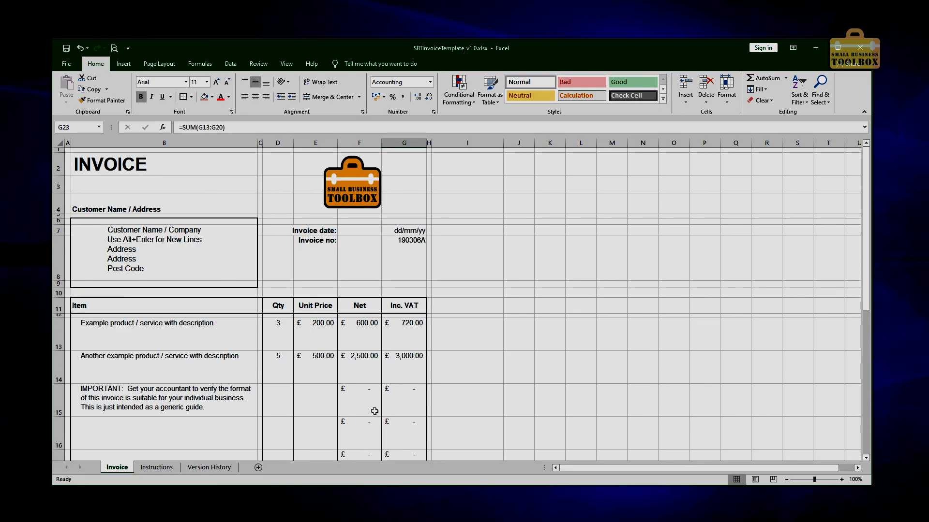
pyautogui.scroll(-3, 394, 365)
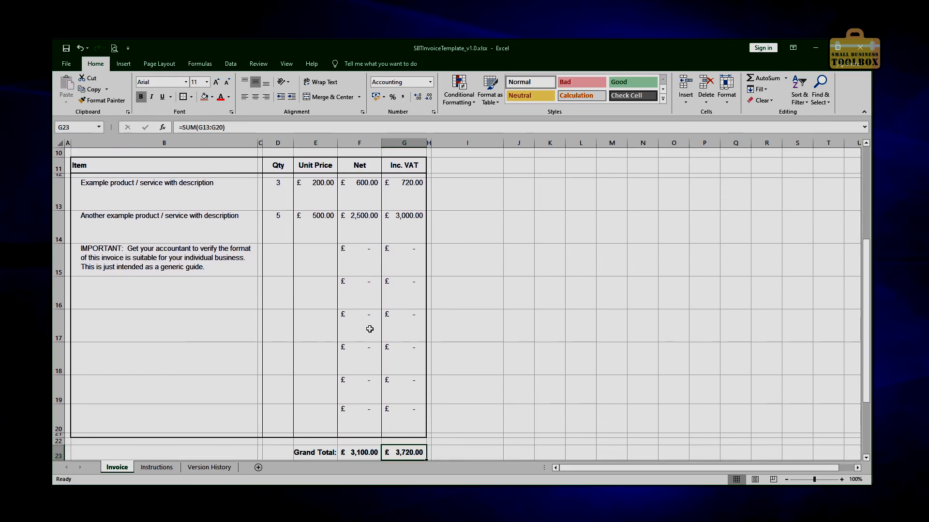
pyautogui.scroll(3, 367, 366)
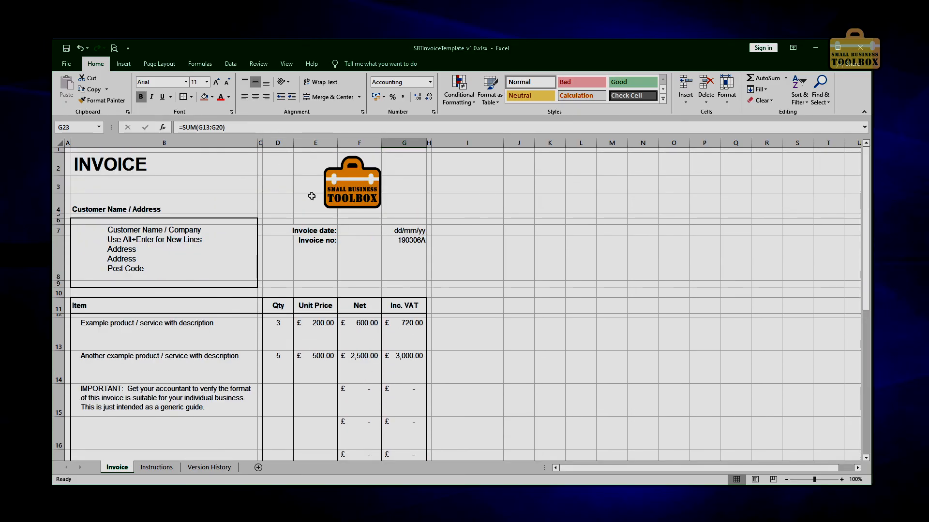
# Examine the merged customer name and address cell and the item description cells in column B
pyautogui.click(322, 259)
pyautogui.click(231, 267)
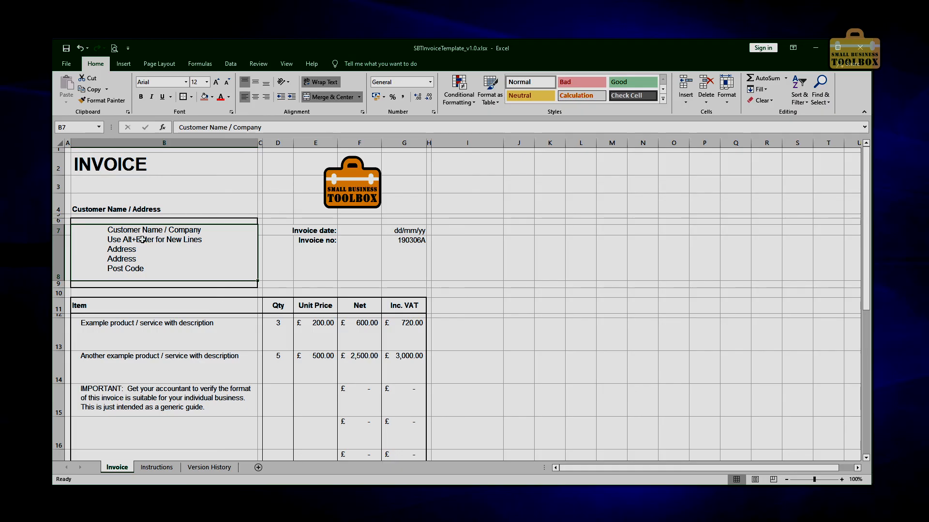
pyautogui.click(175, 332)
pyautogui.click(178, 368)
pyautogui.click(180, 409)
pyautogui.click(178, 369)
pyautogui.click(178, 341)
pyautogui.click(188, 375)
pyautogui.click(190, 395)
pyautogui.click(192, 372)
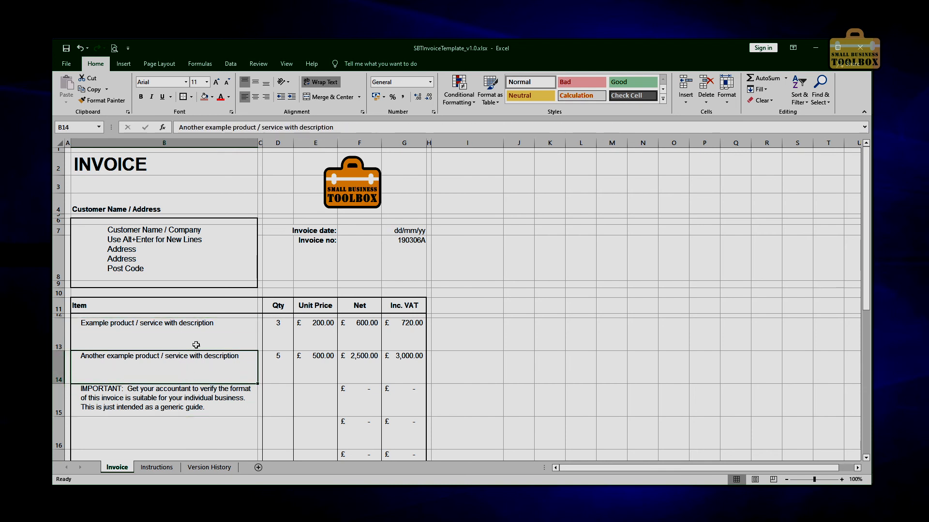
# Examine the merged business contact details cell in row 29 at the foot of the invoice
pyautogui.click(187, 143)
pyautogui.scroll(-5, 191, 384)
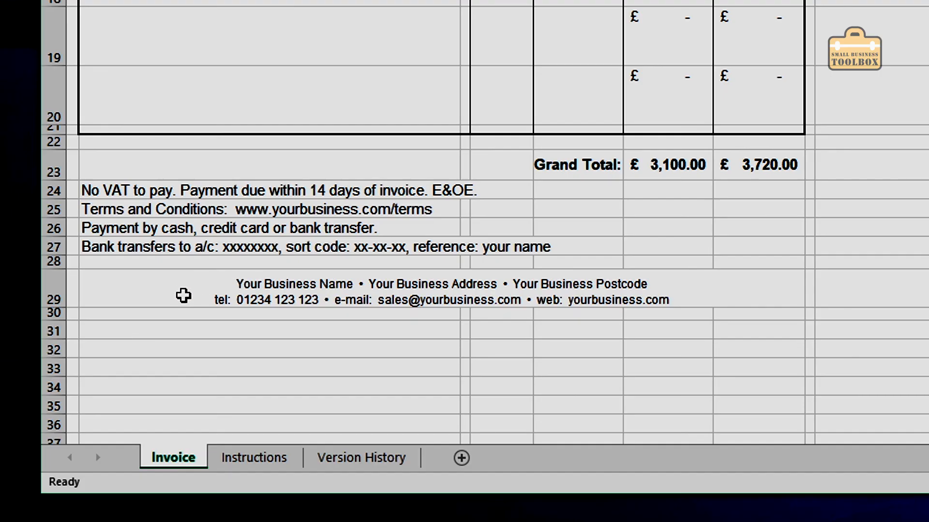
pyautogui.click(121, 387)
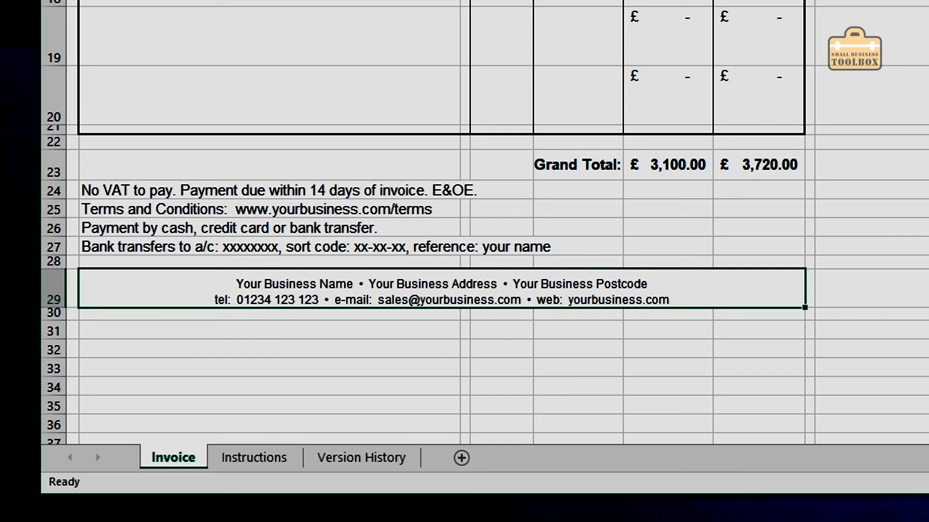
pyautogui.click(678, 360)
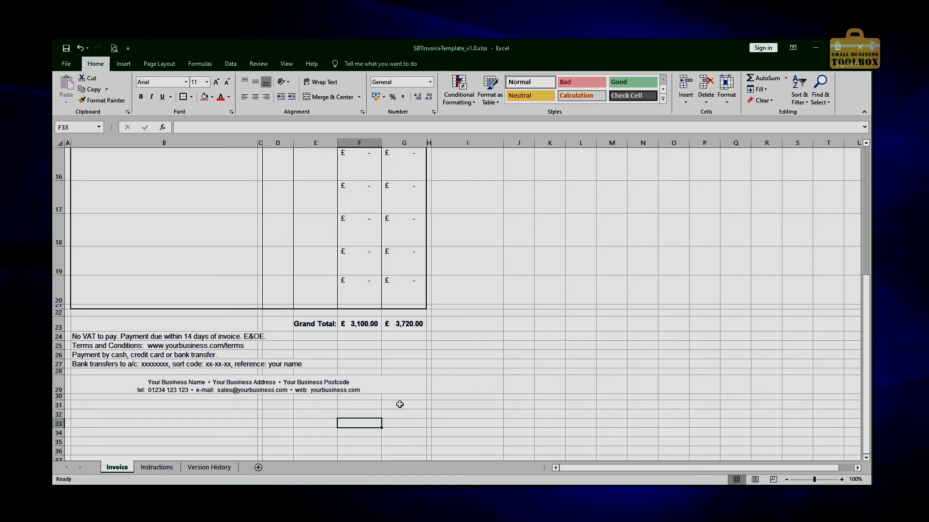
# Merge and center cells B31:G31 and enter the placeholder text "xgdffgdf"
pyautogui.moveTo(399, 404); pyautogui.dragTo(166, 408)
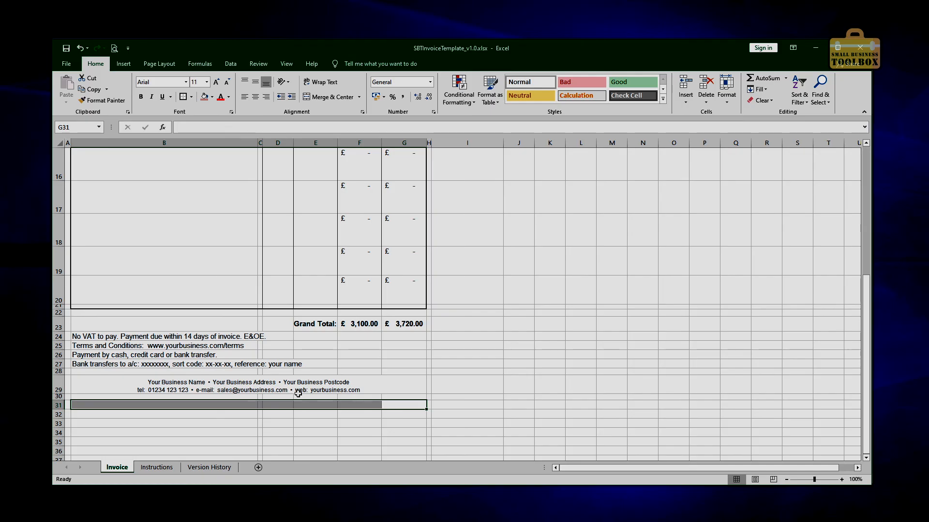
pyautogui.click(327, 97)
pyautogui.click(307, 450)
pyautogui.click(268, 410)
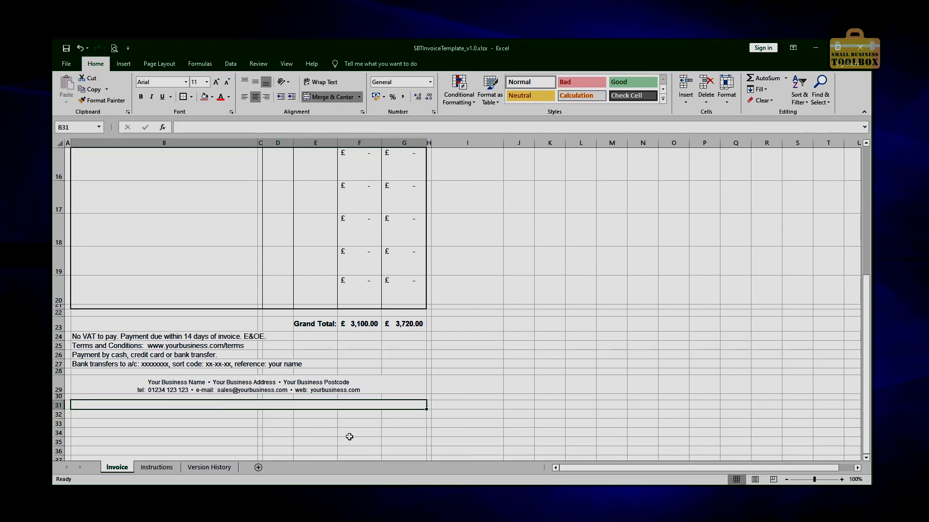
pyautogui.write('xgdffgdf')
pyautogui.click(254, 440)
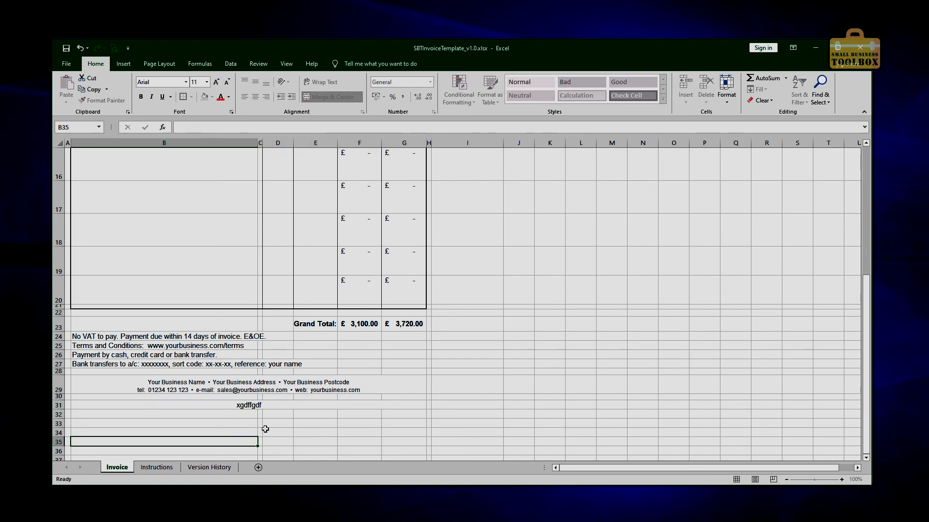
# Replace the placeholder in the merged row 31 cell with a longer line of repeated "dfg" text
pyautogui.click(280, 405)
pyautogui.write('dfg dfg dfg dfg dfg dfg dfg df')
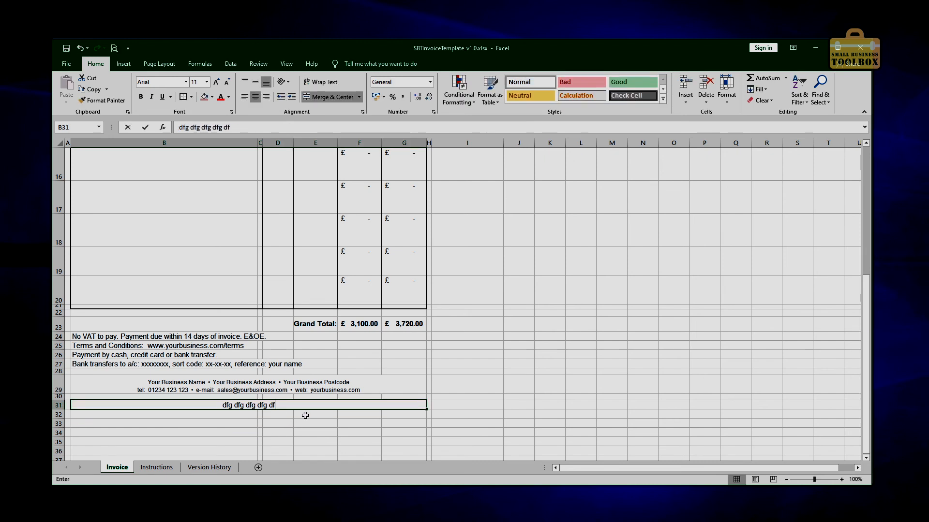
pyautogui.write('g dfg dfg dfgdfg dfg')
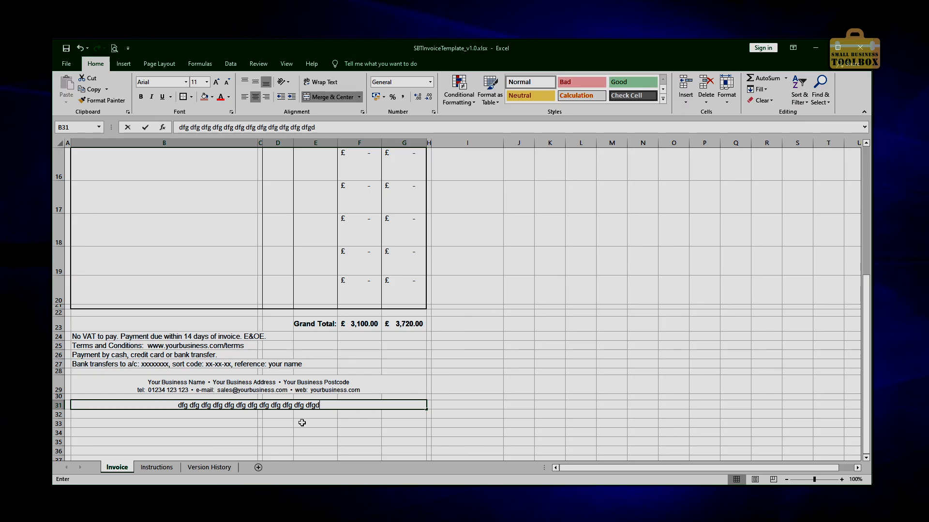
pyautogui.click(279, 432)
pyautogui.click(285, 406)
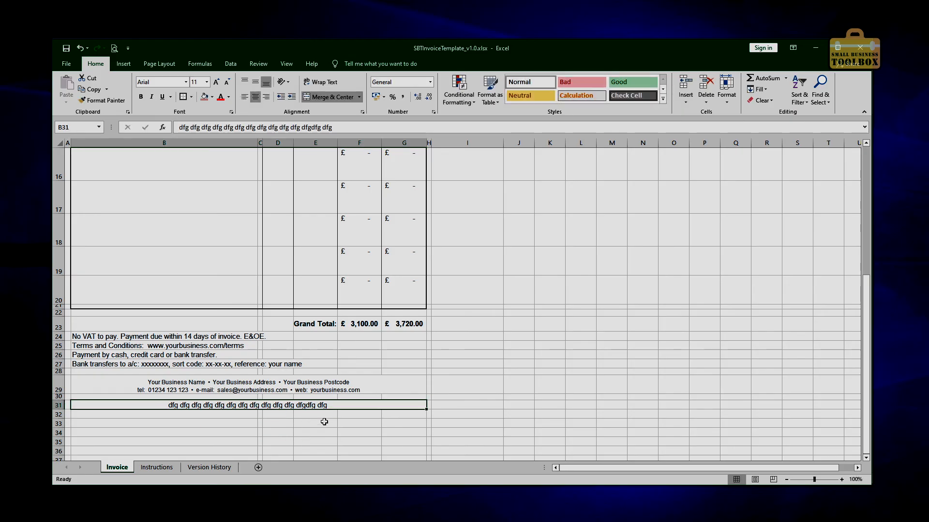
# Try left and right alignment on the merged row 31 text, then return it to center
pyautogui.click(245, 98)
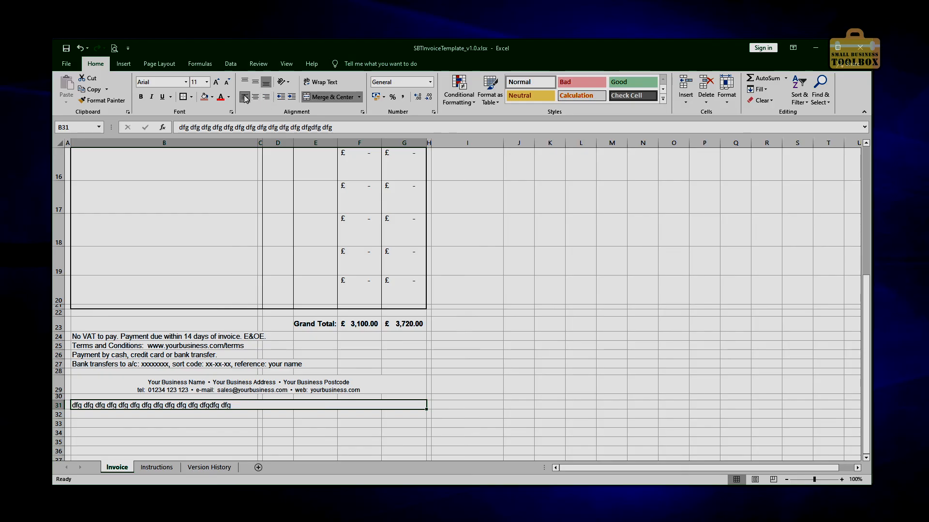
pyautogui.click(266, 97)
pyautogui.click(256, 99)
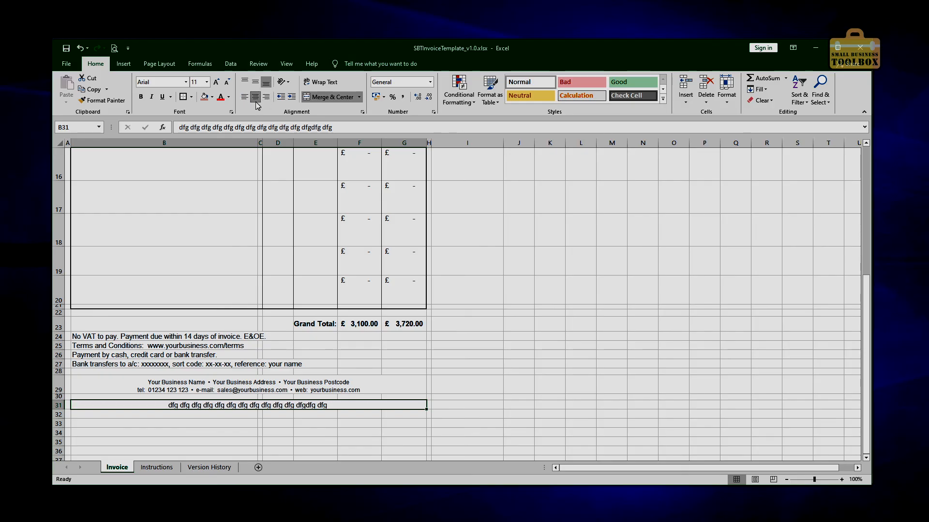
# Make row 31 much taller and try top, middle and bottom alignment on its text, ending with middle alignment
pyautogui.moveTo(58, 410); pyautogui.dragTo(58, 442)
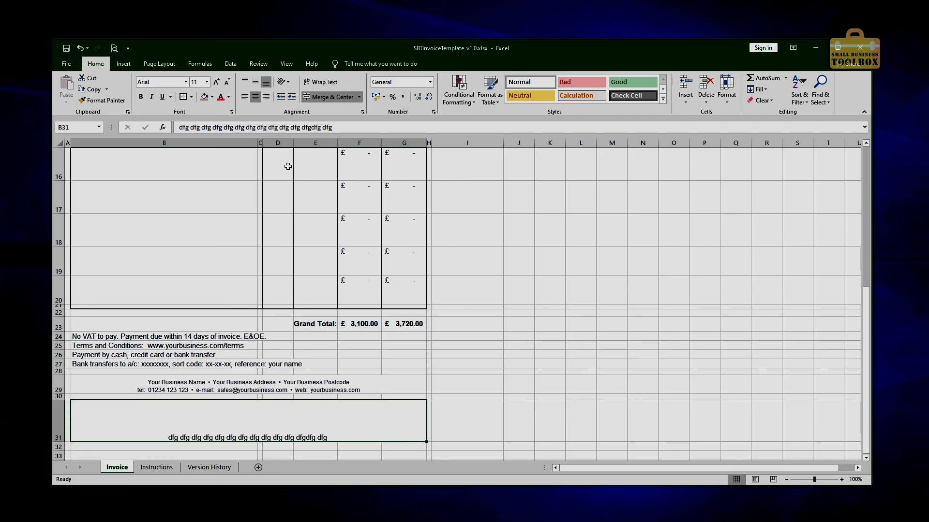
pyautogui.click(256, 85)
pyautogui.click(245, 83)
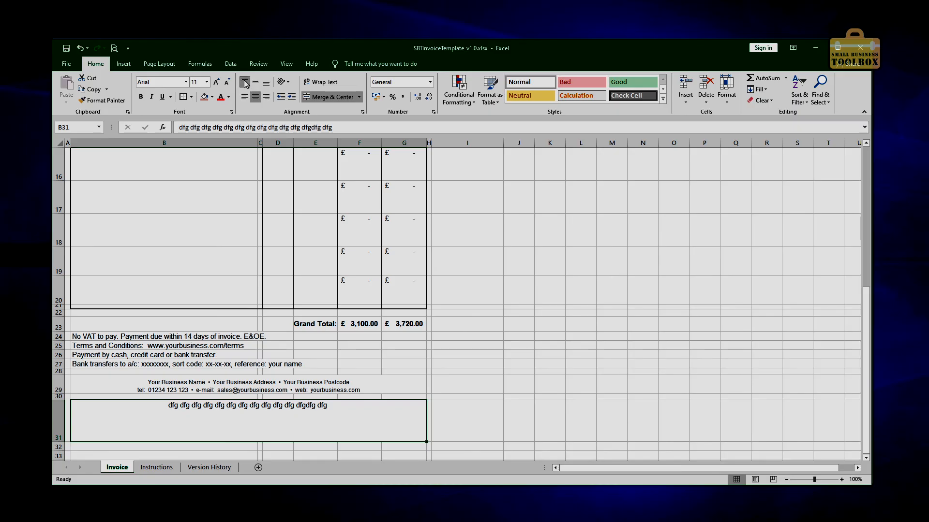
pyautogui.click(256, 82)
pyautogui.click(266, 84)
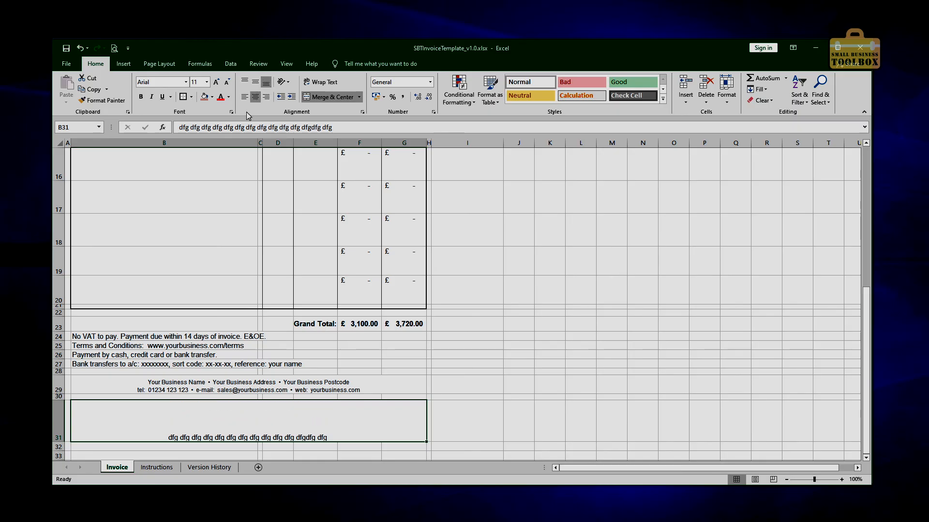
pyautogui.click(255, 83)
# Cycle the middle-aligned text in the taller row 31 through left, center and right alignment, ending centered
pyautogui.click(245, 99)
pyautogui.click(253, 98)
pyautogui.click(267, 98)
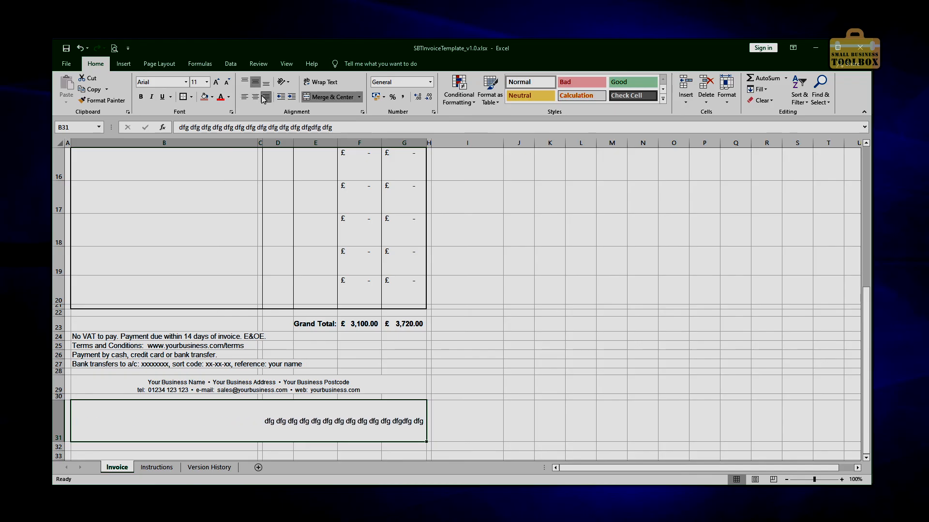
pyautogui.click(255, 98)
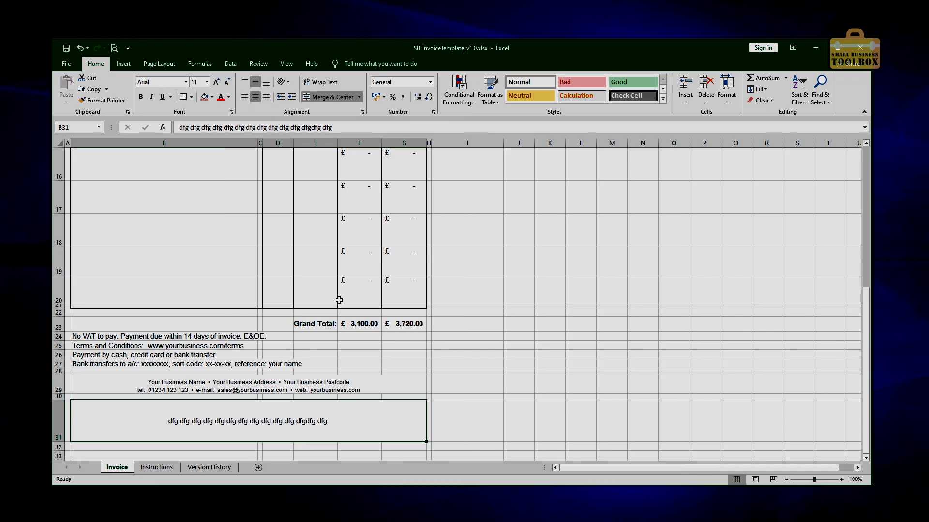
# Unmerge the row 31 cell back into separate cells and select individual cells to check the split
pyautogui.click(450, 389)
pyautogui.click(273, 423)
pyautogui.click(467, 387)
pyautogui.click(251, 423)
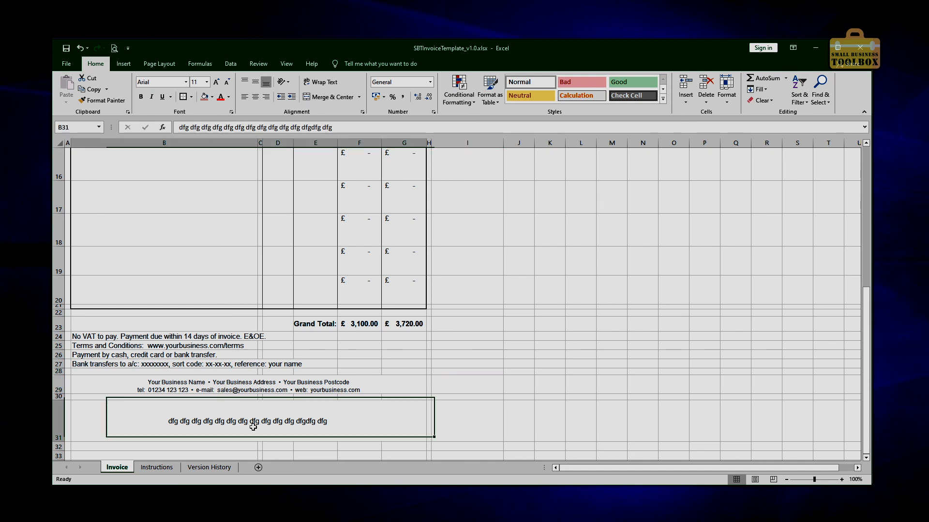
pyautogui.click(324, 99)
pyautogui.click(334, 440)
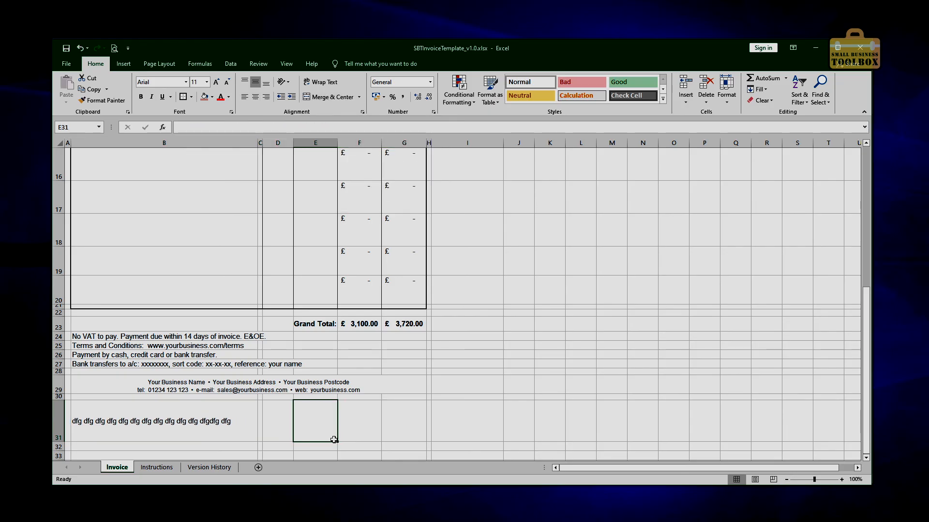
pyautogui.click(213, 423)
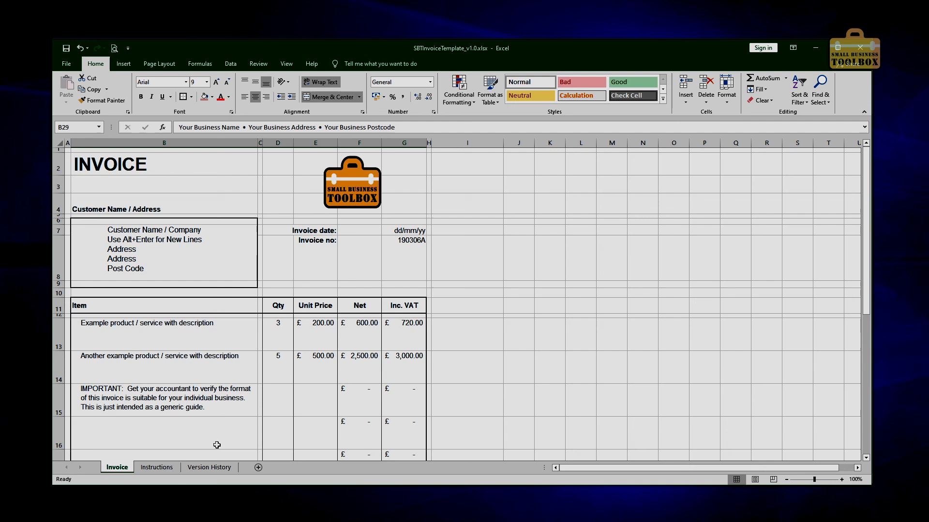
# Look through the workbook's Instructions, Version History and Invoice sheets by switching between them
pyautogui.click(159, 467)
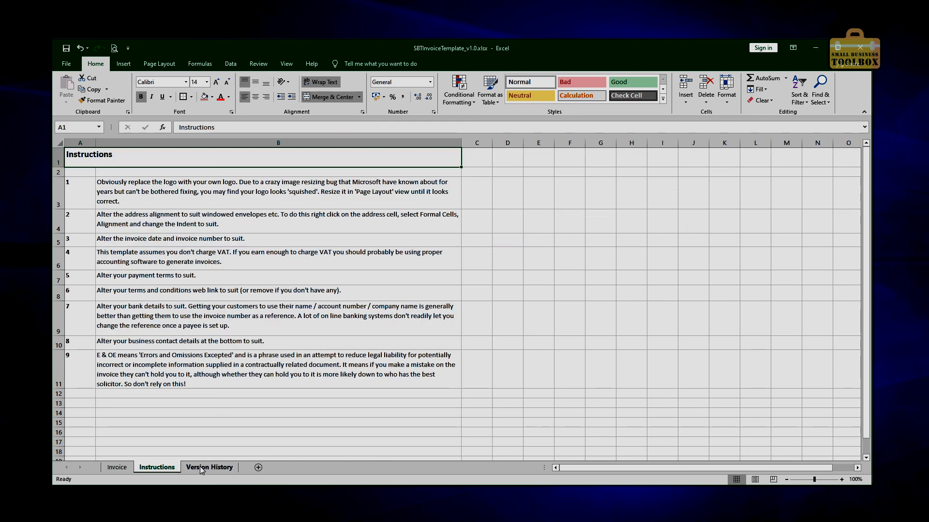
pyautogui.click(121, 468)
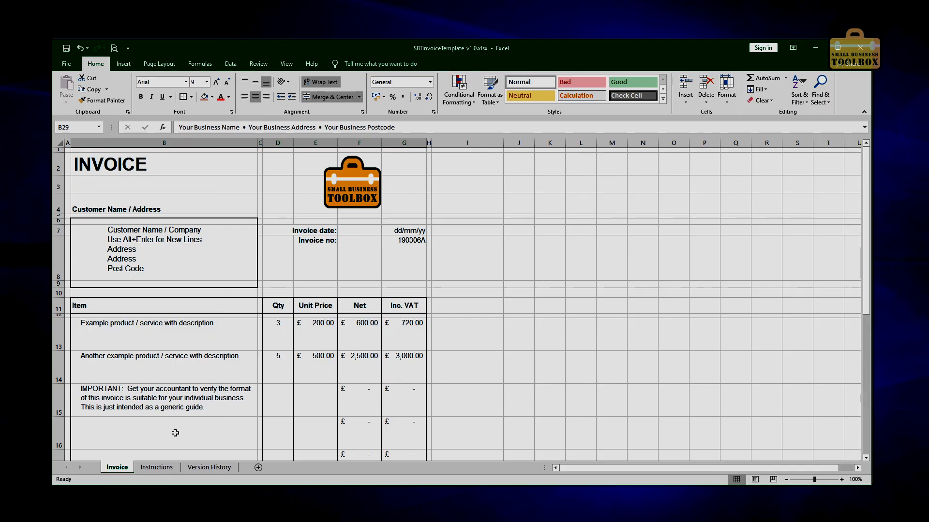
pyautogui.click(158, 469)
pyautogui.click(207, 469)
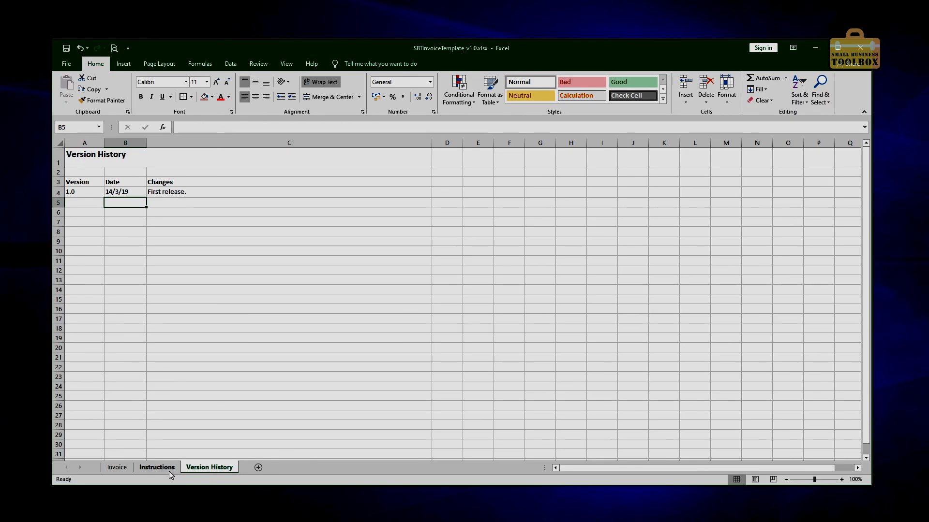
pyautogui.click(158, 468)
pyautogui.click(125, 468)
pyautogui.click(153, 468)
pyautogui.click(119, 468)
pyautogui.click(155, 468)
pyautogui.click(211, 468)
pyautogui.click(116, 468)
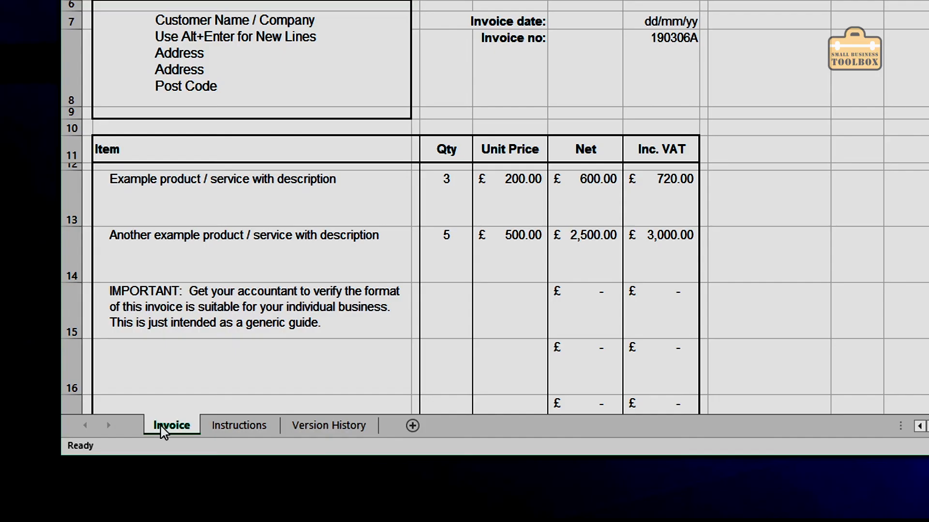
pyautogui.click(236, 428)
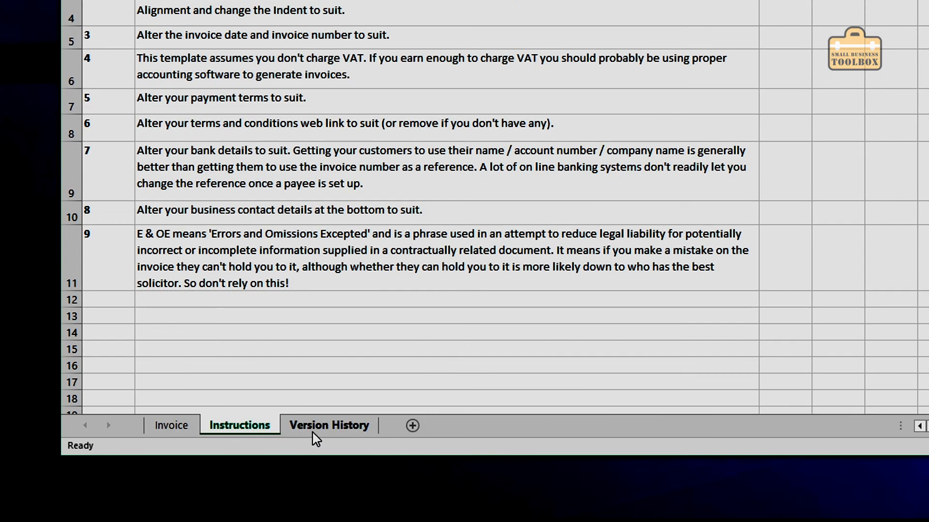
# Add a new blank sheet to the workbook and place it after the Version History sheet
pyautogui.click(413, 428)
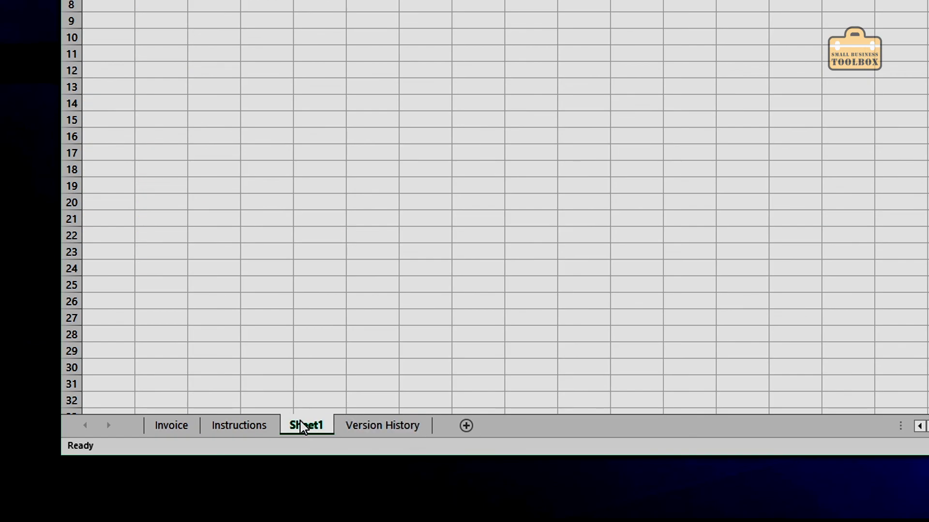
pyautogui.moveTo(306, 425); pyautogui.dragTo(440, 424)
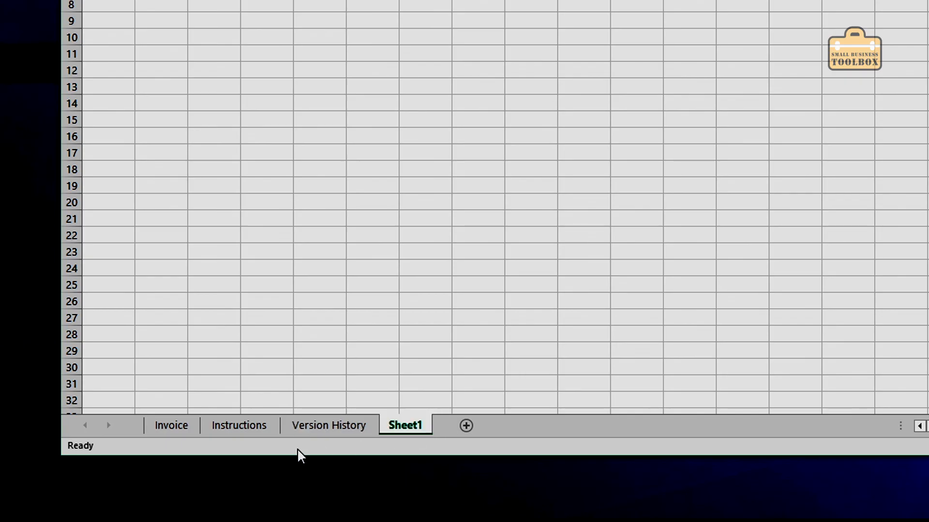
# Go to the Invoice sheet and point out the VAT-inclusive grand total in cell G23
pyautogui.click(170, 423)
pyautogui.scroll(-3, 704, 332)
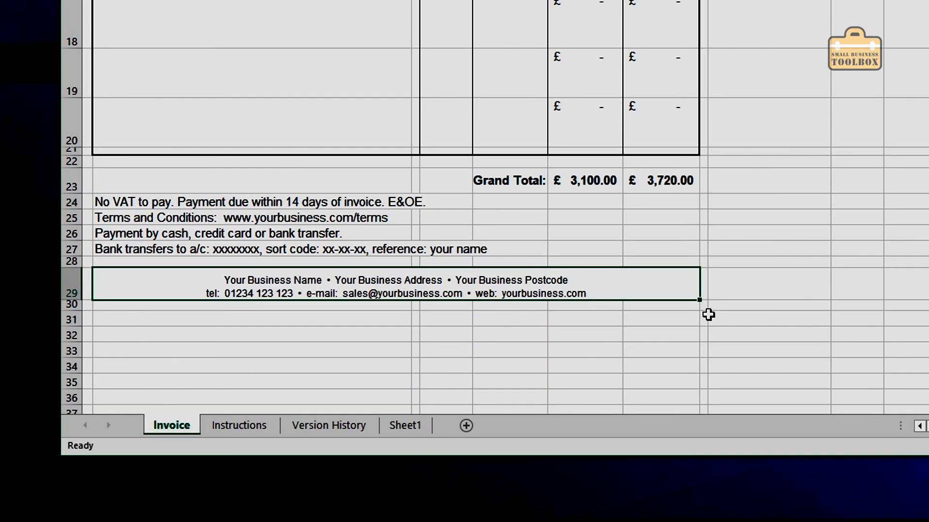
pyautogui.click(669, 186)
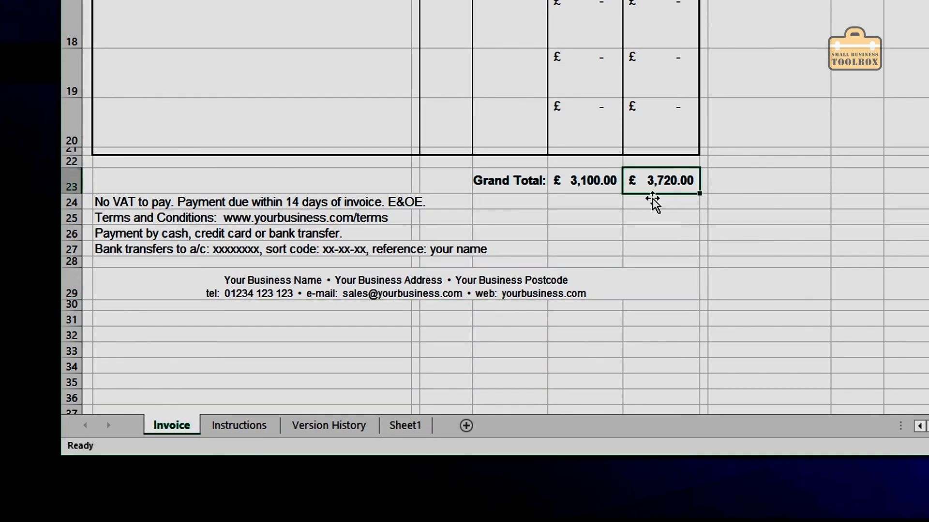
# Enter 345345345 in cell B14 of the Instructions sheet, below the instruction list
pyautogui.click(259, 424)
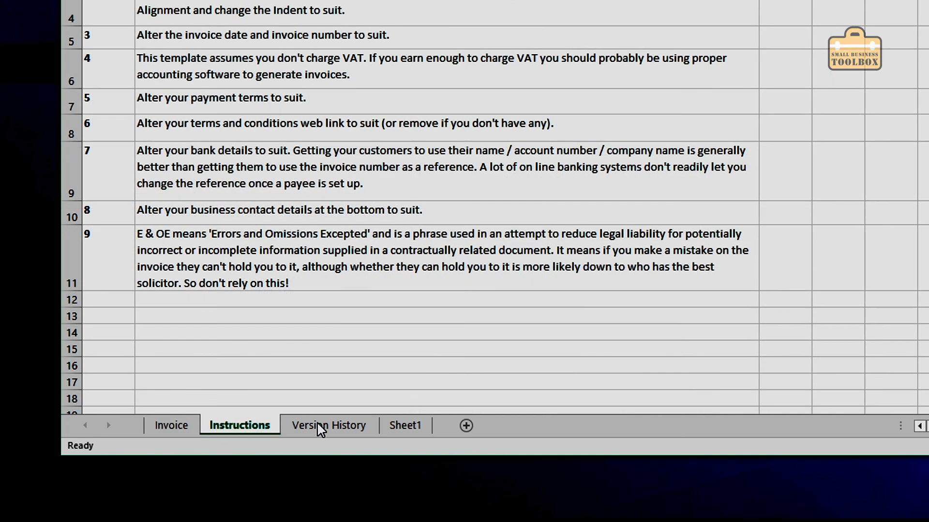
pyautogui.click(317, 333)
pyautogui.write('345345345')
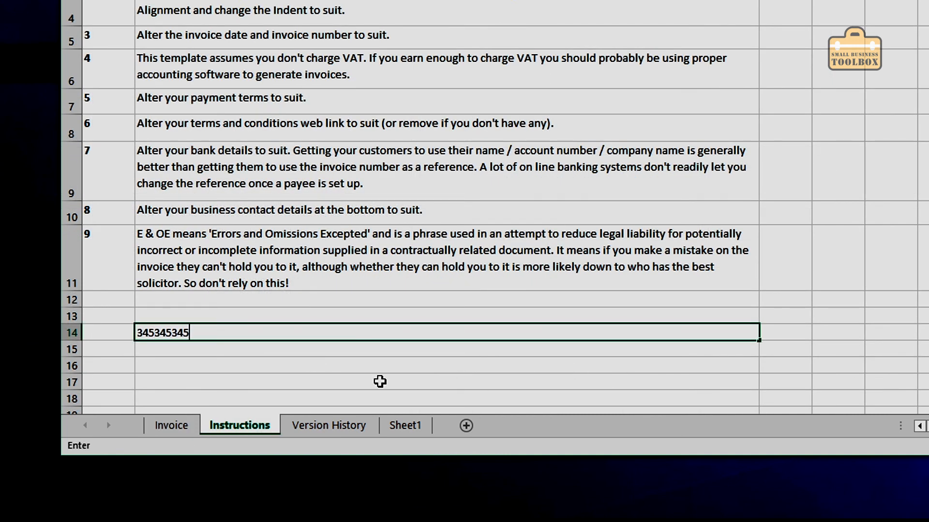
pyautogui.click(380, 381)
pyautogui.click(702, 335)
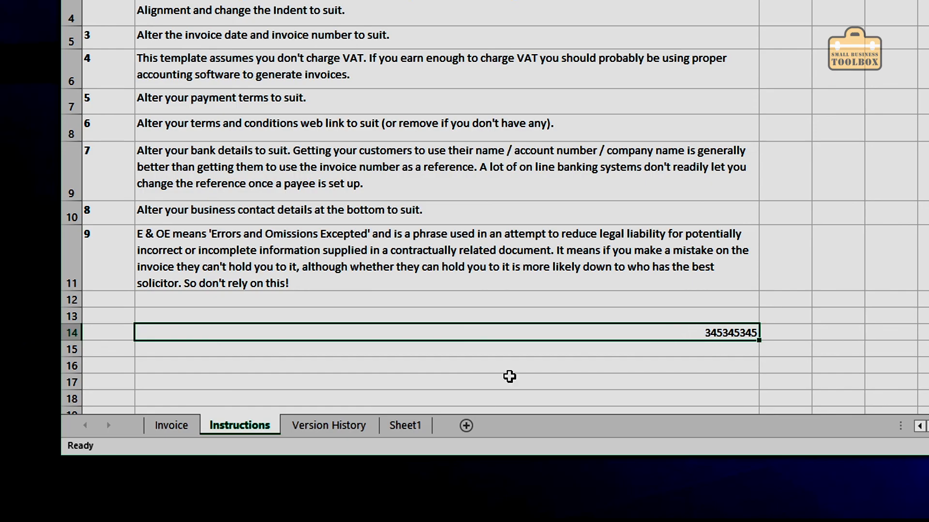
# In cell B3 of Sheet1, enter a formula adding Invoice cell G23 and Instructions cell B14
pyautogui.click(422, 430)
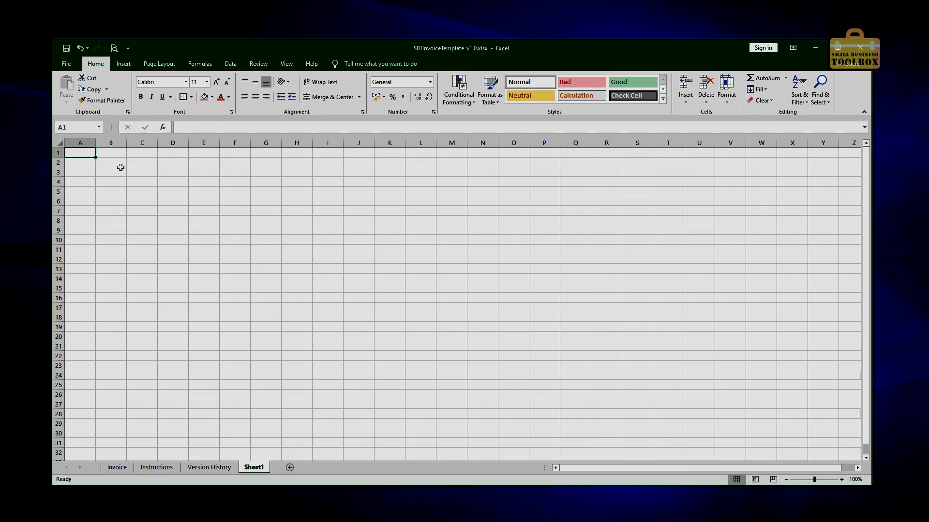
pyautogui.click(118, 172)
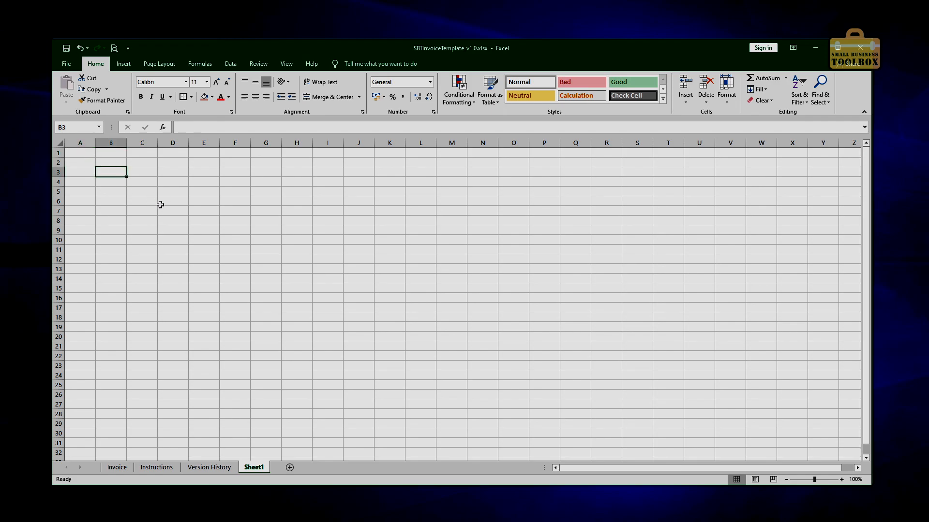
pyautogui.write('=')
pyautogui.click(120, 469)
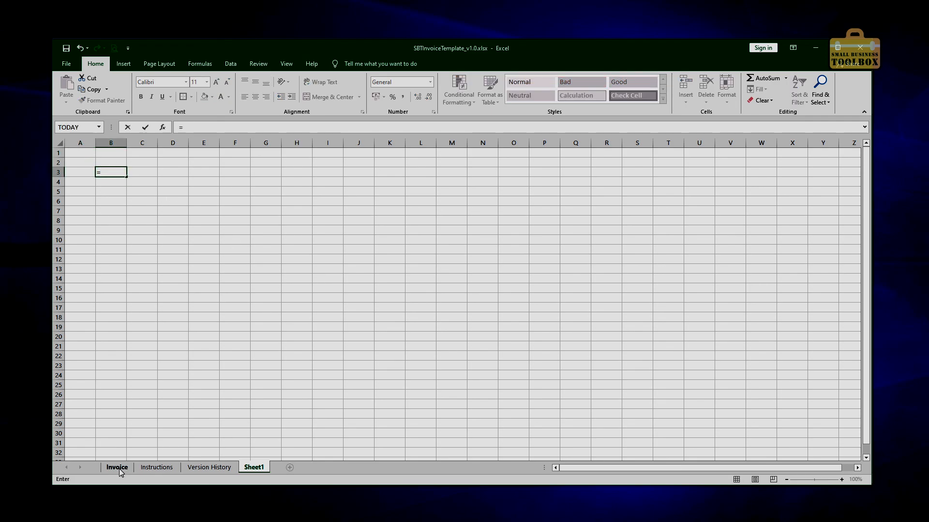
pyautogui.click(414, 325)
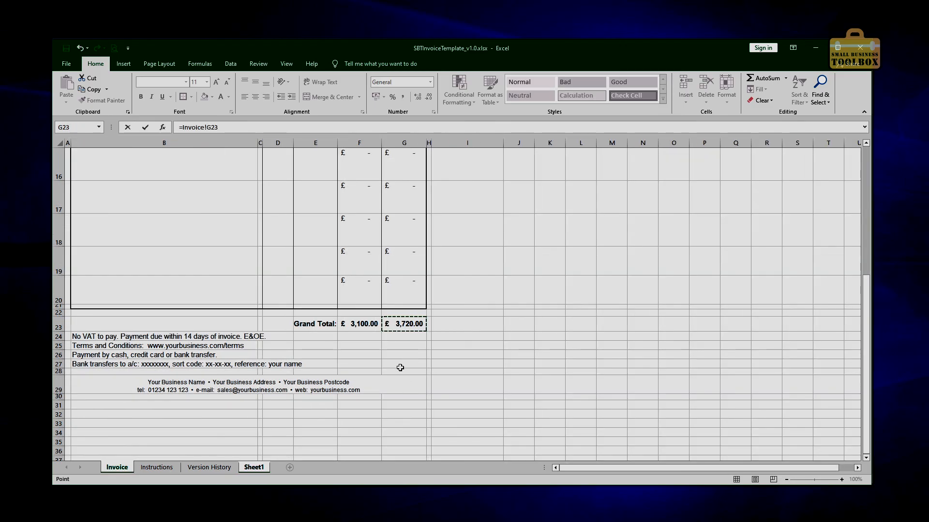
pyautogui.write('+')
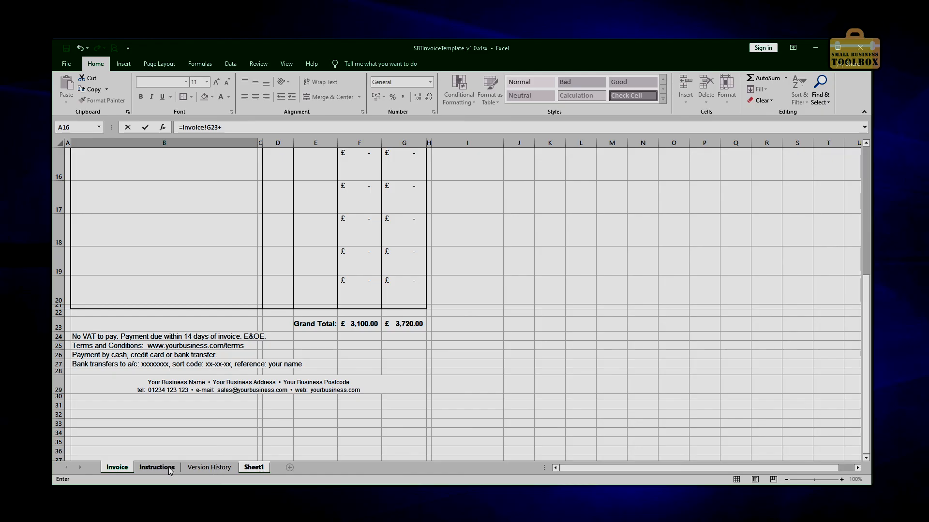
pyautogui.click(154, 467)
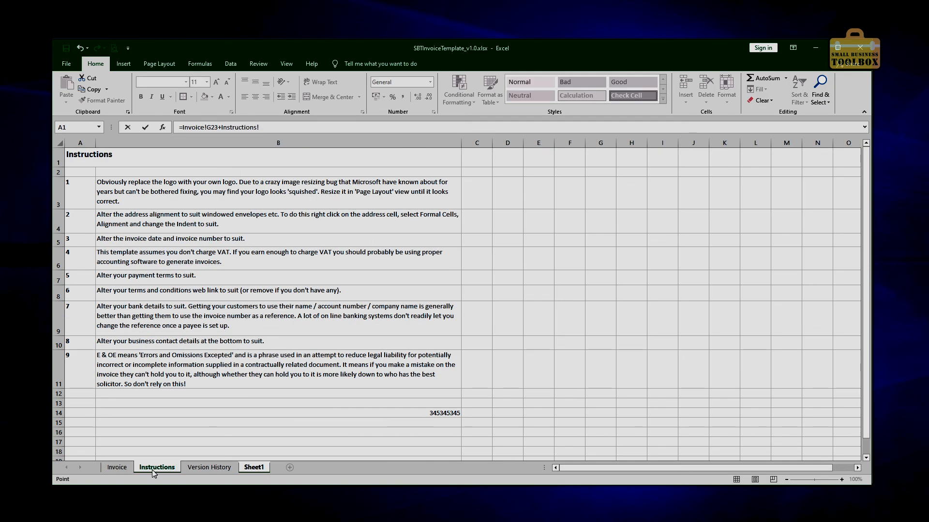
pyautogui.click(428, 413)
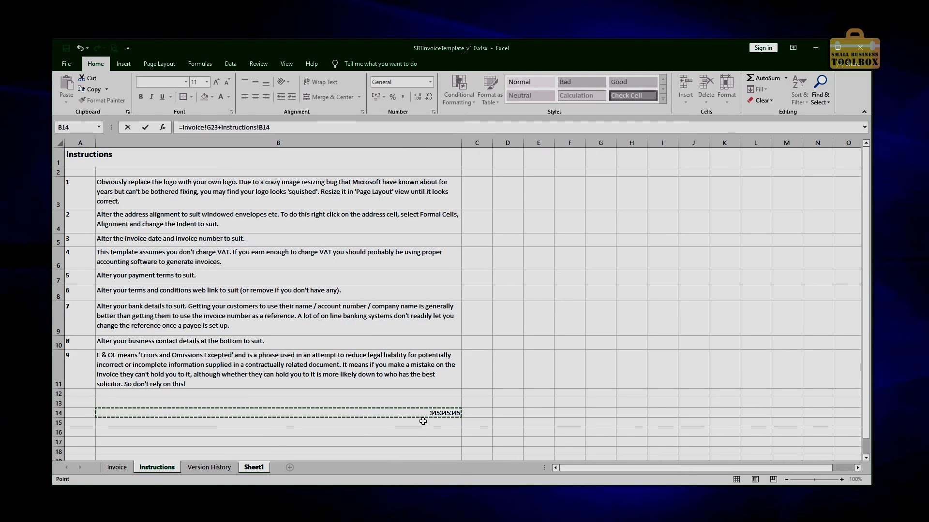
pyautogui.press('Return')
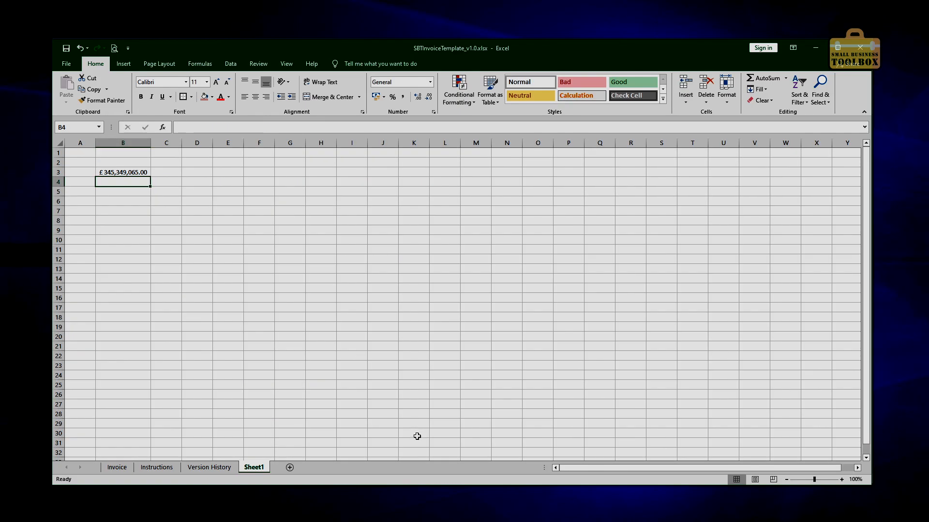
# Enlarge the total in cell B3 to font size 36 and widen column B to fit it
pyautogui.doubleClick(150, 142)
pyautogui.click(145, 173)
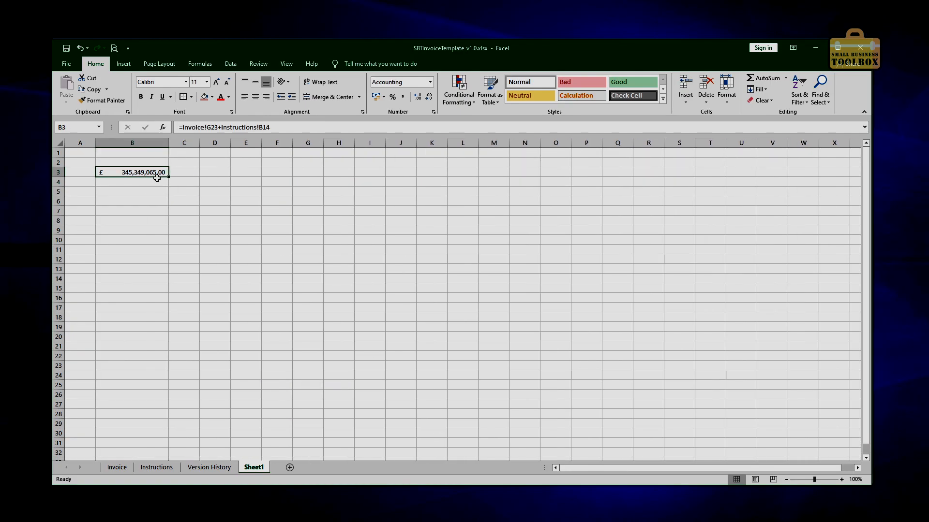
pyautogui.click(206, 82)
pyautogui.click(195, 212)
pyautogui.moveTo(169, 142); pyautogui.dragTo(347, 148)
pyautogui.moveTo(271, 249); pyautogui.dragTo(267, 242)
pyautogui.click(251, 177)
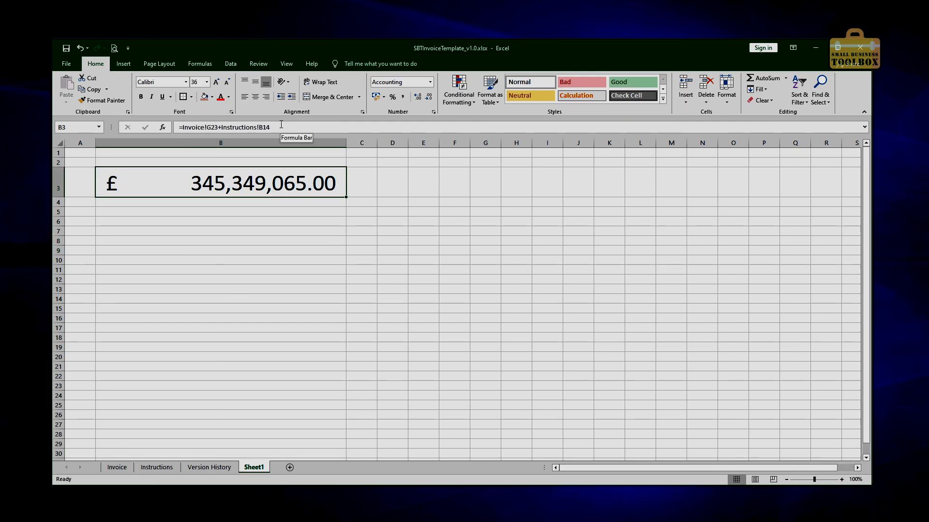
# Copy the full formula text of cell B3 without changing the cell
pyautogui.moveTo(287, 127); pyautogui.dragTo(142, 119)
pyautogui.hotkey('ctrl', 'c')
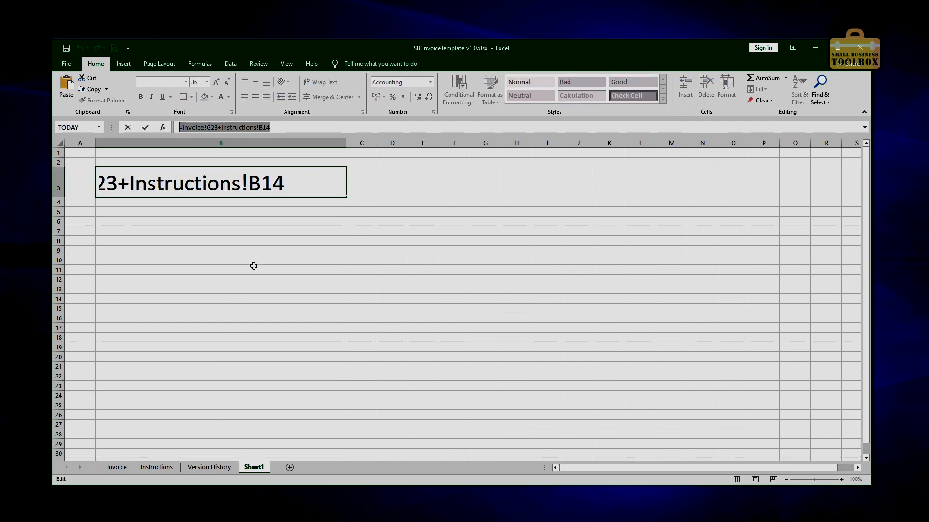
pyautogui.write('=')
pyautogui.click(231, 211)
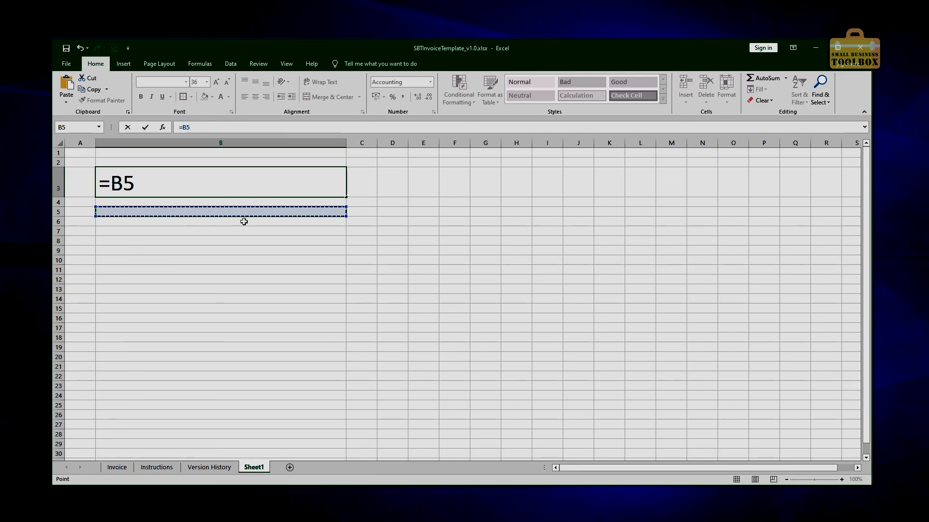
pyautogui.press('Escape')
# Paste the copied formula into cell B5 as plain text, preceded by a space so it is not calculated
pyautogui.click(246, 257)
pyautogui.click(246, 212)
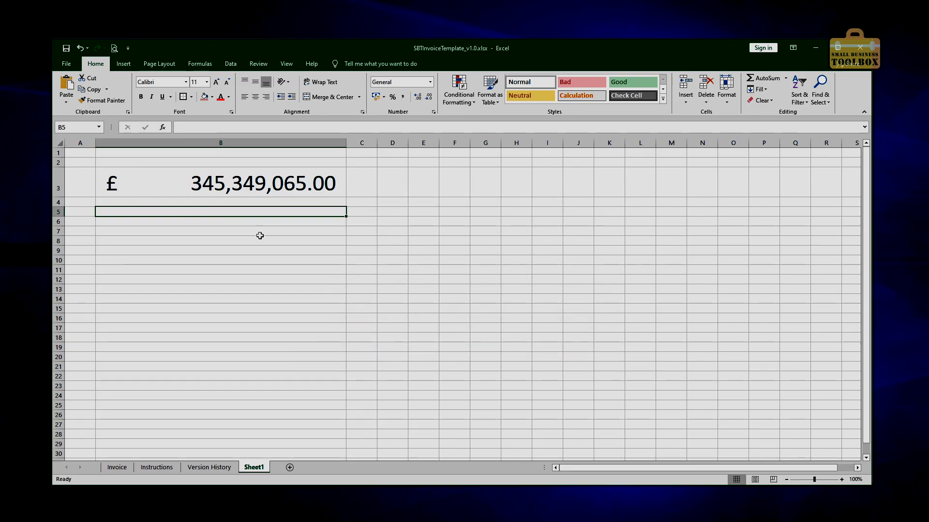
pyautogui.press('F2')
pyautogui.hotkey('ctrl', 'v')
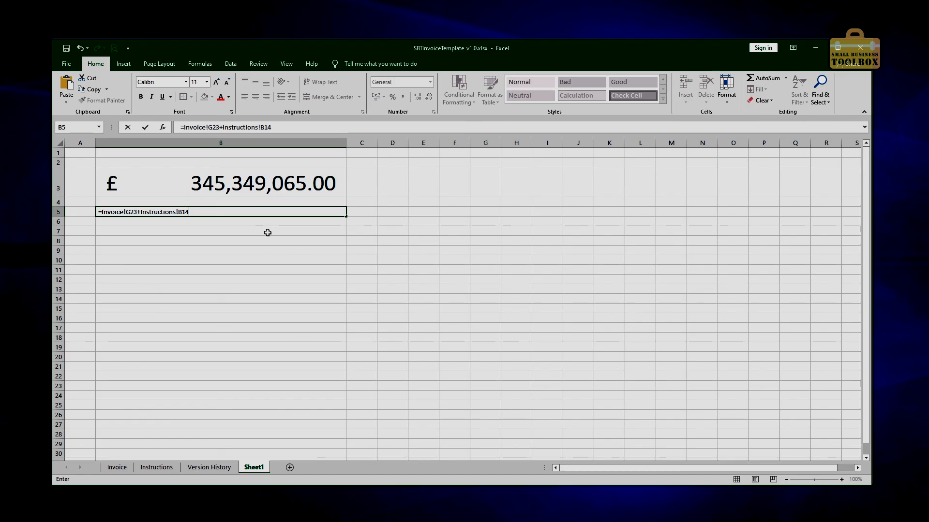
pyautogui.press('Return')
# Enlarge the formula text in cell B5 to the largest preset font size, 72
pyautogui.click(199, 212)
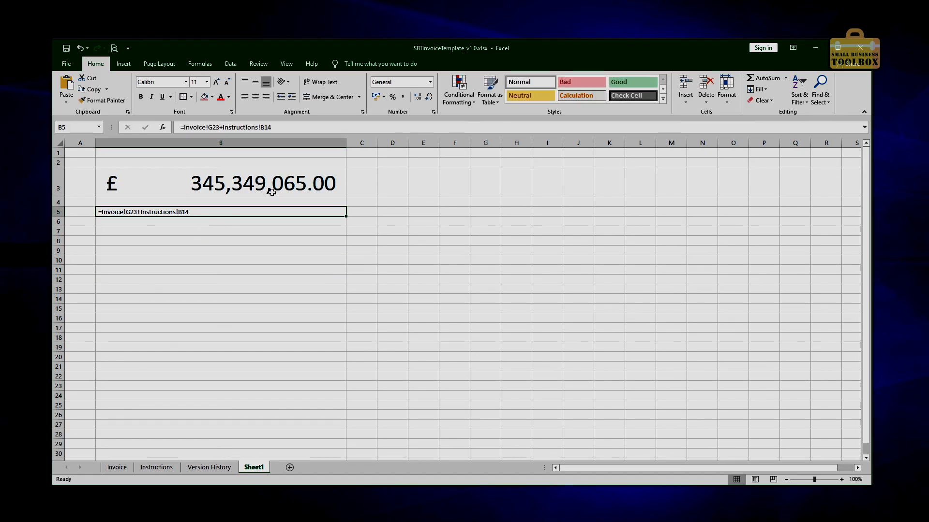
pyautogui.click(207, 82)
pyautogui.click(195, 231)
pyautogui.click(241, 255)
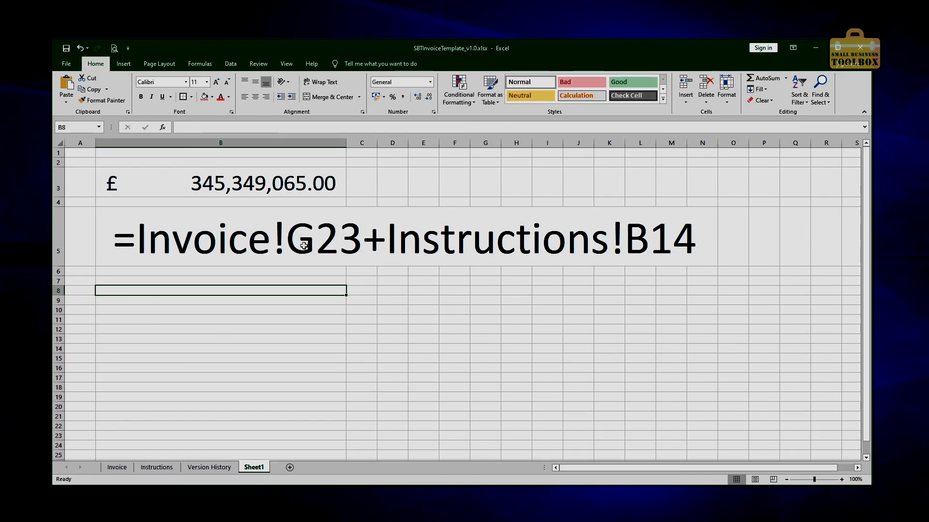
pyautogui.click(244, 316)
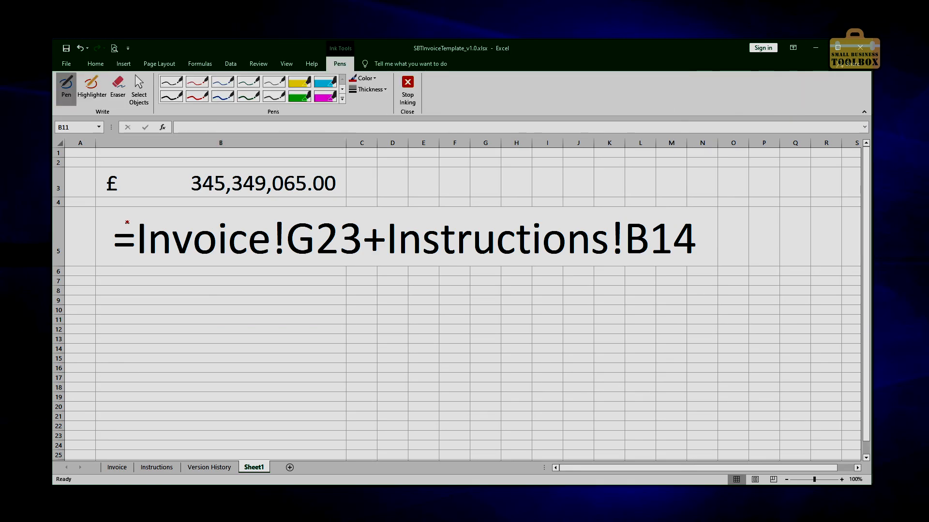
# In red ink, circle the formula's equals sign, underline "Invoice!" and mark it with an arrow labelled SHEET
pyautogui.moveTo(127, 220)
pyautogui.mouseDown()
pyautogui.moveTo(127, 262)
pyautogui.moveTo(120, 215)
pyautogui.mouseUp()
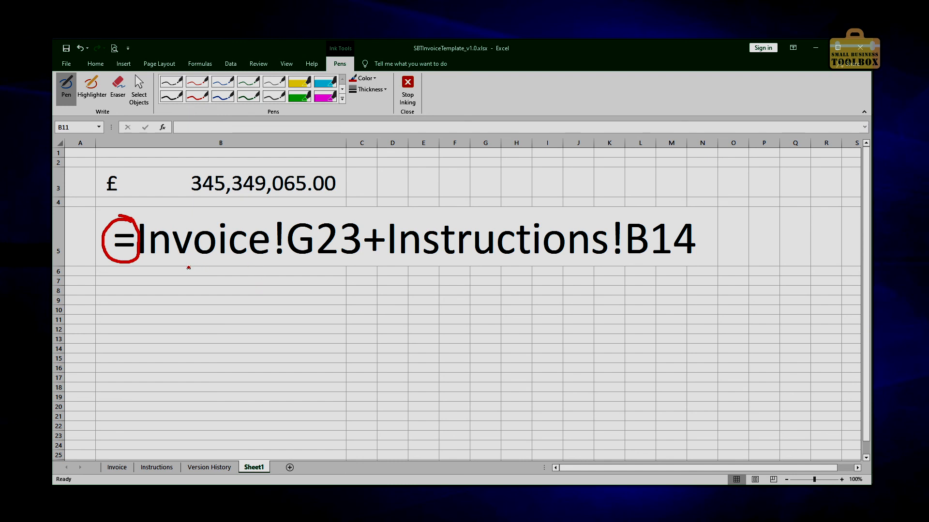
pyautogui.moveTo(143, 260); pyautogui.dragTo(285, 265)
pyautogui.moveTo(202, 286); pyautogui.dragTo(207, 323)
pyautogui.moveTo(213, 271); pyautogui.dragTo(221, 295)
pyautogui.moveTo(182, 337); pyautogui.dragTo(169, 370)
pyautogui.moveTo(187, 338)
pyautogui.mouseDown()
pyautogui.moveTo(205, 367)
pyautogui.moveTo(228, 360)
pyautogui.mouseUp()
pyautogui.moveTo(218, 344); pyautogui.dragTo(236, 358)
pyautogui.moveTo(246, 346)
pyautogui.mouseDown()
pyautogui.moveTo(245, 361)
pyautogui.moveTo(260, 341)
pyautogui.mouseUp()
# Underline G23 in red ink, mark it with an arrow labelled CELL, and circle the formula's plus sign
pyautogui.moveTo(295, 260)
pyautogui.mouseDown()
pyautogui.moveTo(355, 263)
pyautogui.moveTo(327, 323)
pyautogui.mouseUp()
pyautogui.moveTo(318, 282)
pyautogui.mouseDown()
pyautogui.moveTo(332, 270)
pyautogui.moveTo(340, 293)
pyautogui.mouseUp()
pyautogui.moveTo(319, 332); pyautogui.dragTo(320, 352)
pyautogui.moveTo(339, 334)
pyautogui.mouseDown()
pyautogui.moveTo(340, 353)
pyautogui.moveTo(358, 357)
pyautogui.mouseUp()
pyautogui.moveTo(359, 335); pyautogui.dragTo(370, 357)
pyautogui.moveTo(379, 223)
pyautogui.mouseDown()
pyautogui.moveTo(376, 268)
pyautogui.moveTo(373, 227)
pyautogui.mouseUp()
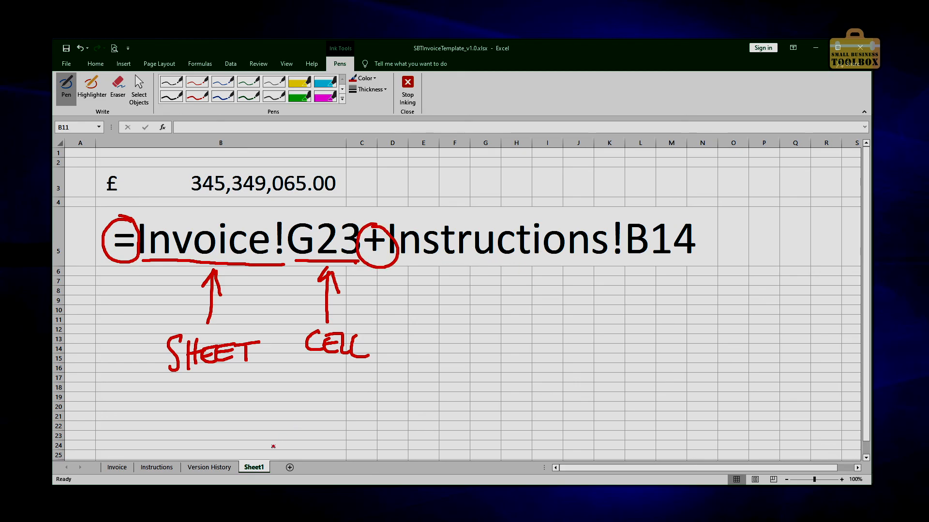
# Draw red ink arrows to the Instructions sheet tab and the formula's Instructions reference, and circle the total in B3
pyautogui.moveTo(163, 456)
pyautogui.mouseDown()
pyautogui.moveTo(219, 413)
pyautogui.moveTo(163, 456)
pyautogui.moveTo(196, 446)
pyautogui.mouseUp()
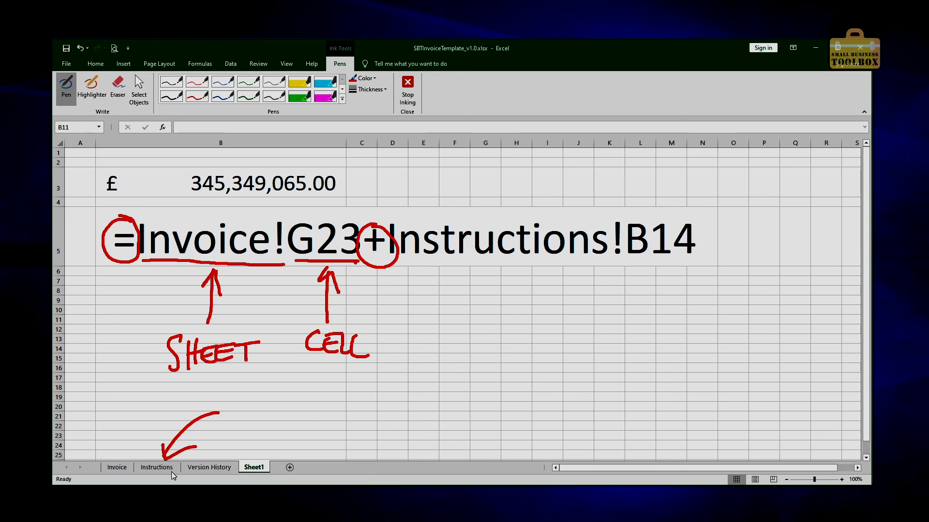
pyautogui.moveTo(488, 267); pyautogui.dragTo(480, 335)
pyautogui.moveTo(475, 282)
pyautogui.mouseDown()
pyautogui.moveTo(488, 266)
pyautogui.moveTo(498, 288)
pyautogui.mouseUp()
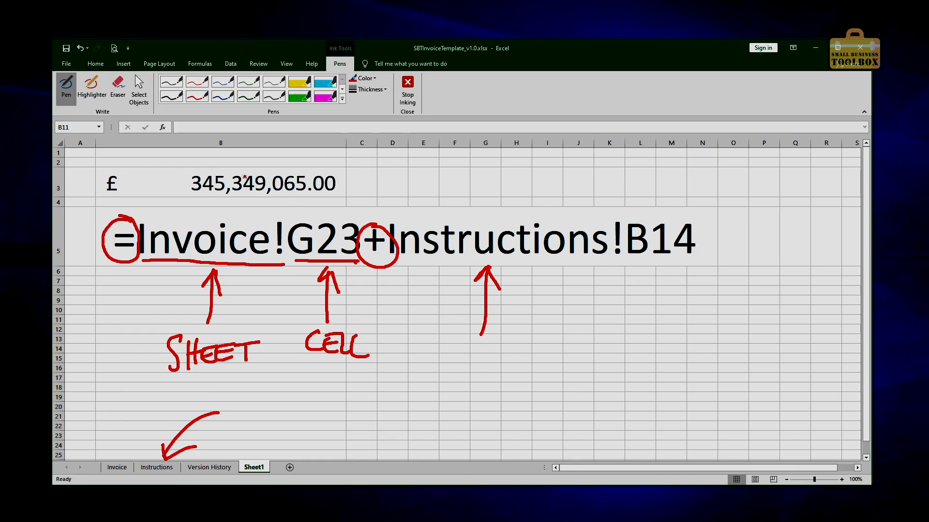
pyautogui.moveTo(274, 158)
pyautogui.mouseDown()
pyautogui.moveTo(247, 209)
pyautogui.moveTo(175, 179)
pyautogui.mouseUp()
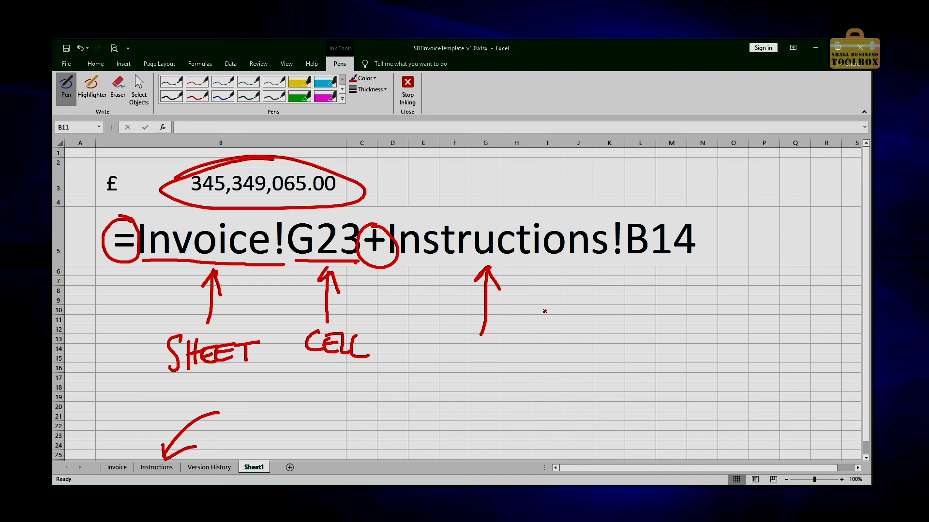